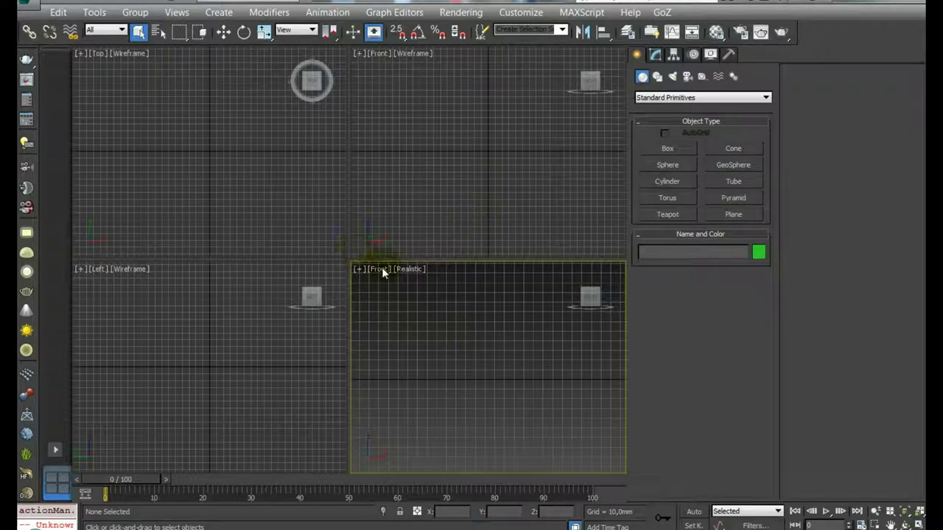
# Step: Switch the bottom-right Realistic Front viewport to a Perspective view
pyautogui.press('p')
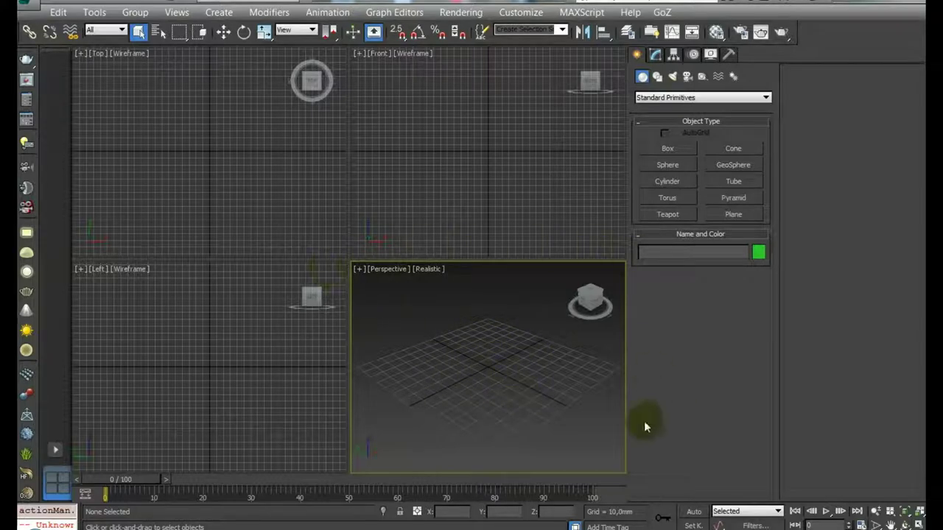
# Step: Maximize the perspective view, then change to a two-pane side-by-side layout
pyautogui.click(918, 524)
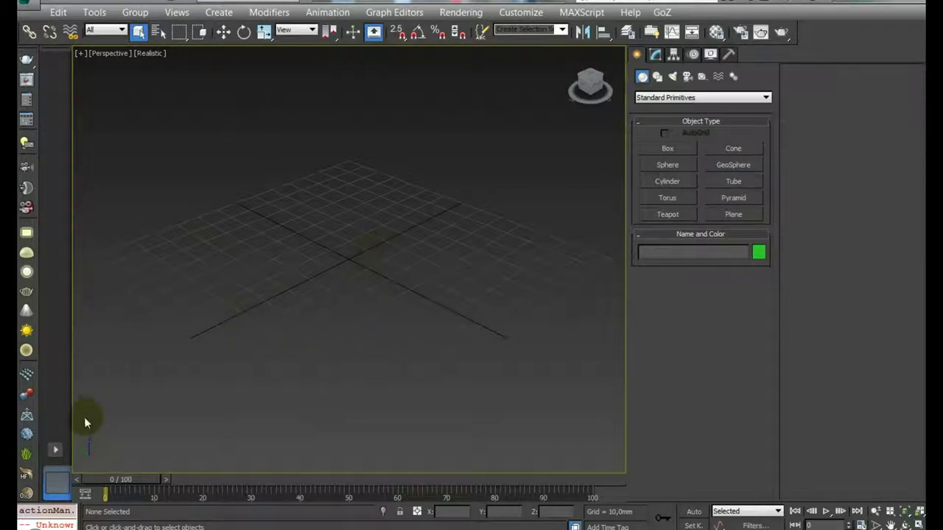
pyautogui.click(62, 488)
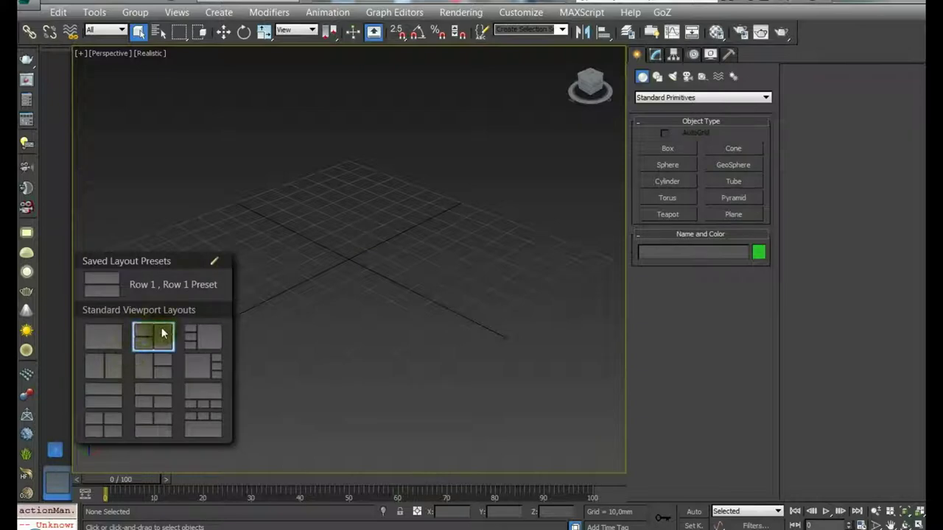
pyautogui.click(103, 366)
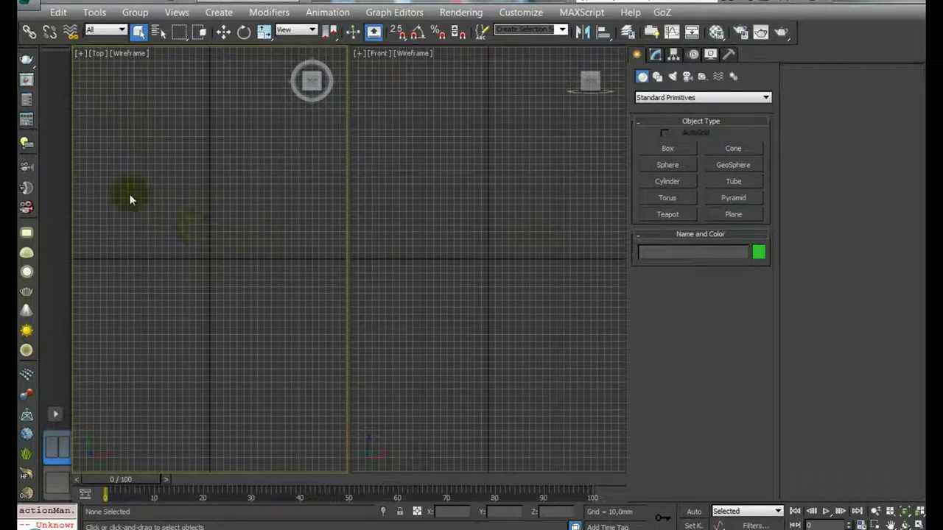
# Step: Set the left pane to Front and cycle the right pane through Top, Bottom, Left and Right
pyautogui.press('f')
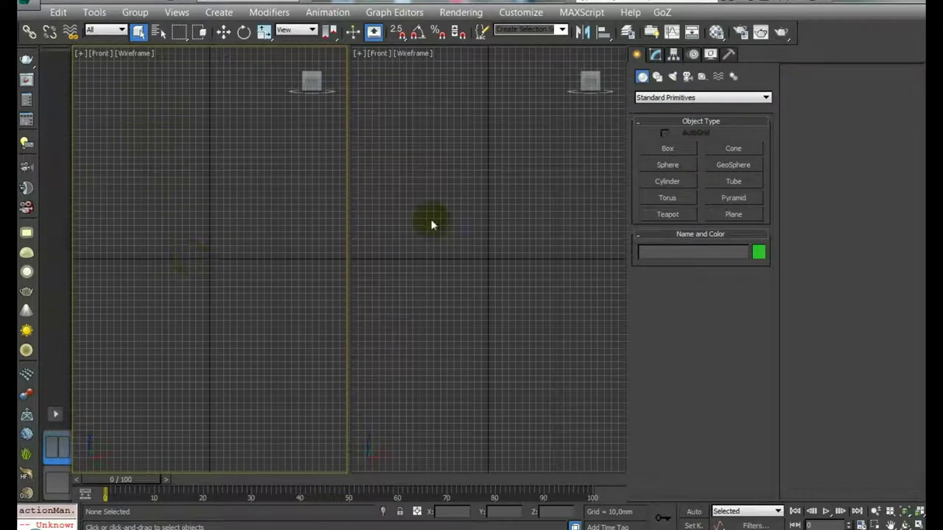
pyautogui.click(499, 215)
pyautogui.press('t')
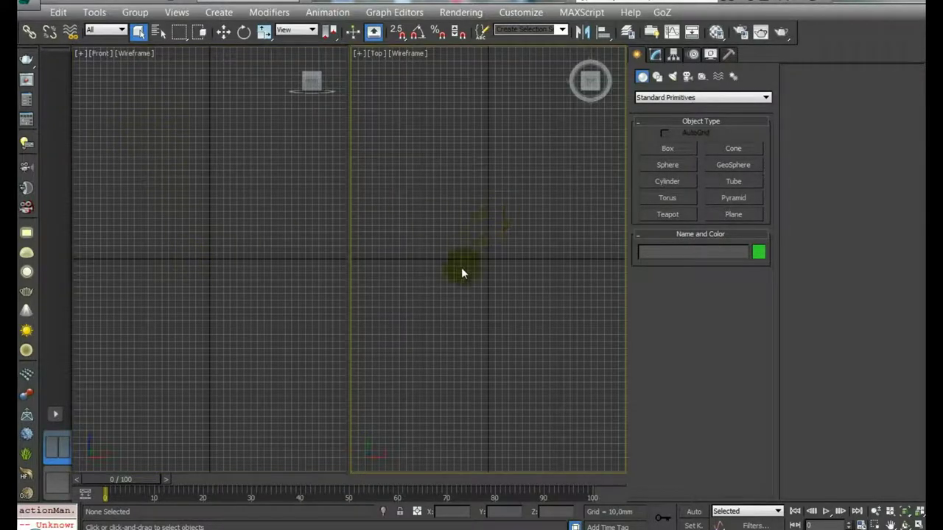
pyautogui.press('b')
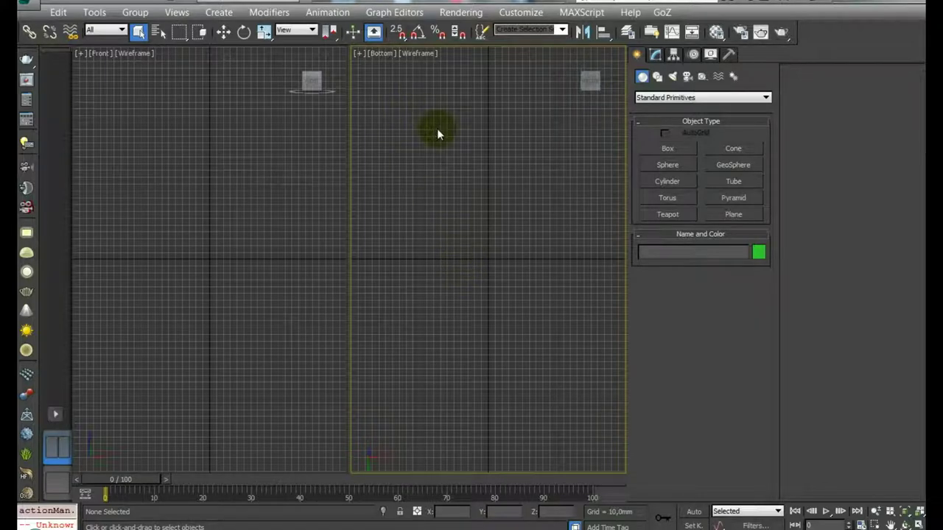
pyautogui.press('l')
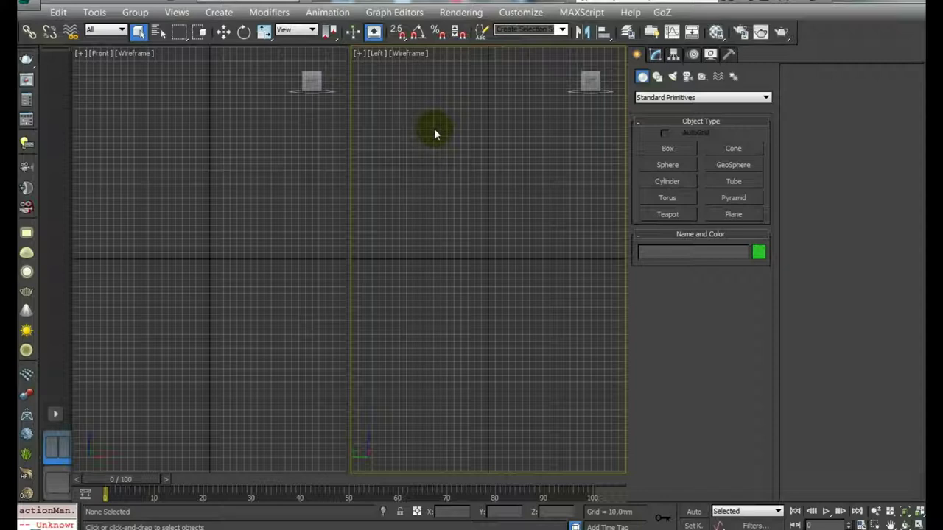
pyautogui.press('r')
# Step: Maximize the Front view with Realistic shading and switch it to Top
pyautogui.click(270, 255)
pyautogui.hotkey('alt', 'w')
pyautogui.press('F3')
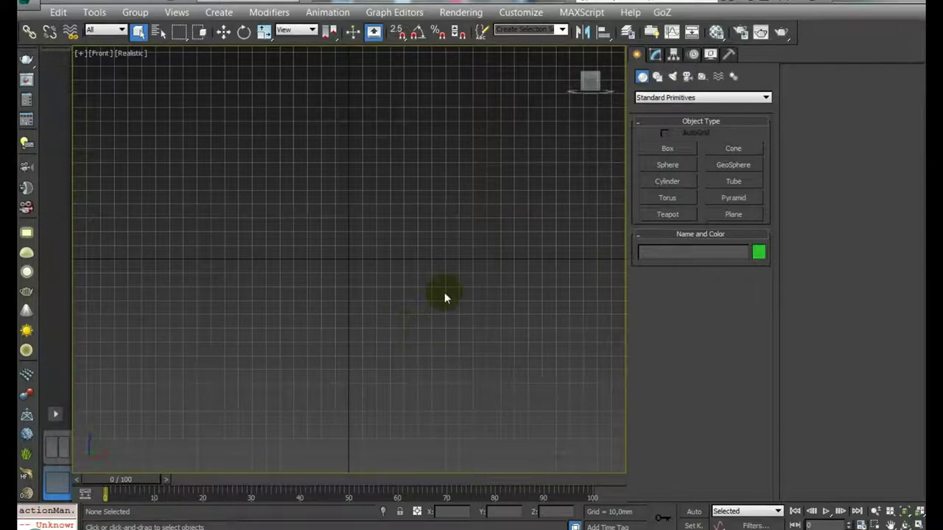
pyautogui.press('t')
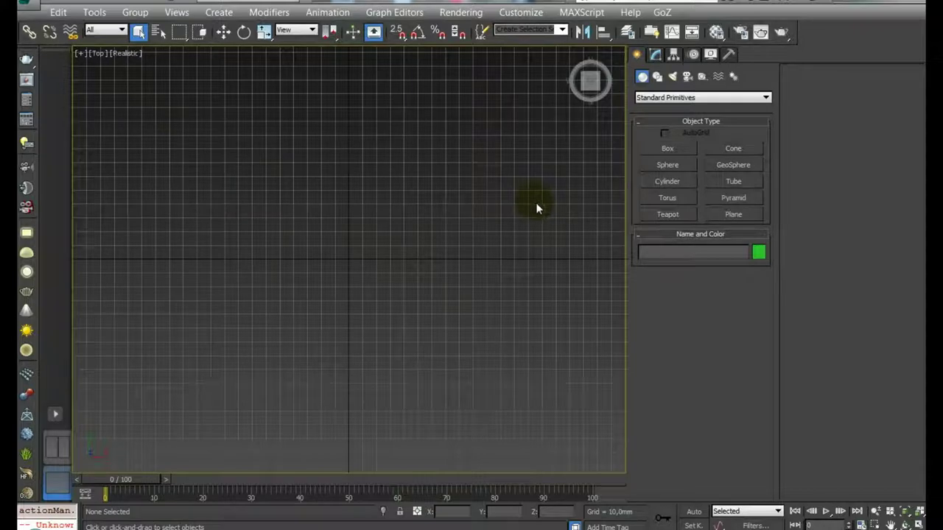
# Step: Draw a rectangle spline around the grid centre in the Top view
pyautogui.click(658, 76)
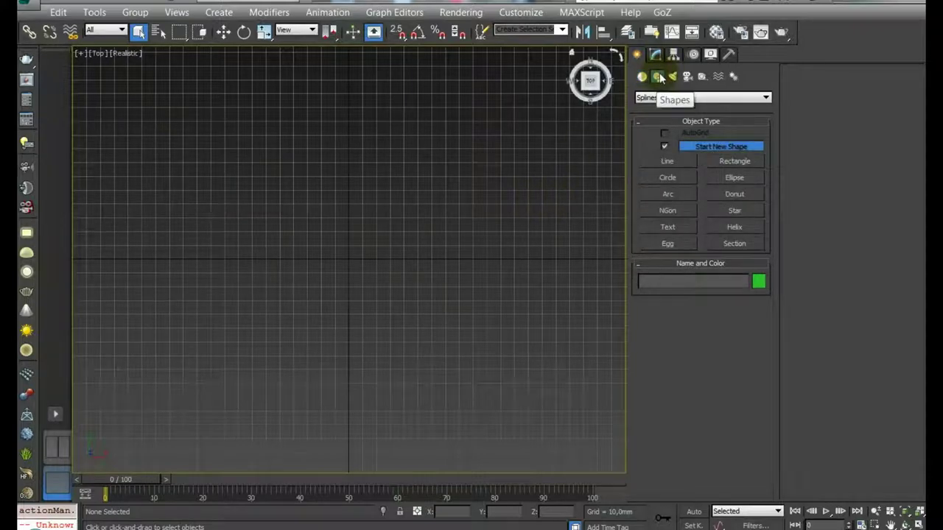
pyautogui.click(735, 161)
pyautogui.moveTo(238, 141)
pyautogui.mouseDown()
pyautogui.moveTo(435, 388)
pyautogui.moveTo(421, 407)
pyautogui.mouseUp()
pyautogui.rightClick(438, 317)
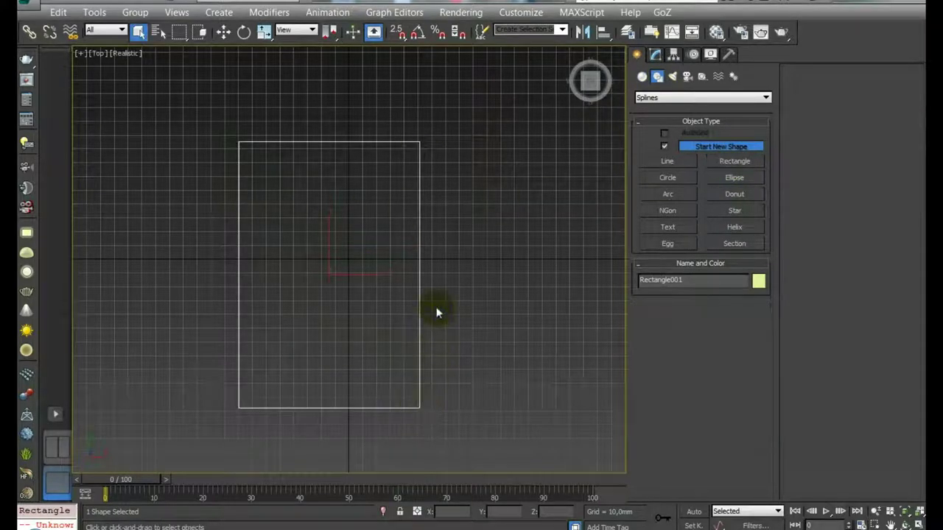
# Step: Set the rectangle's Length to 200 and Width to 130
pyautogui.click(657, 53)
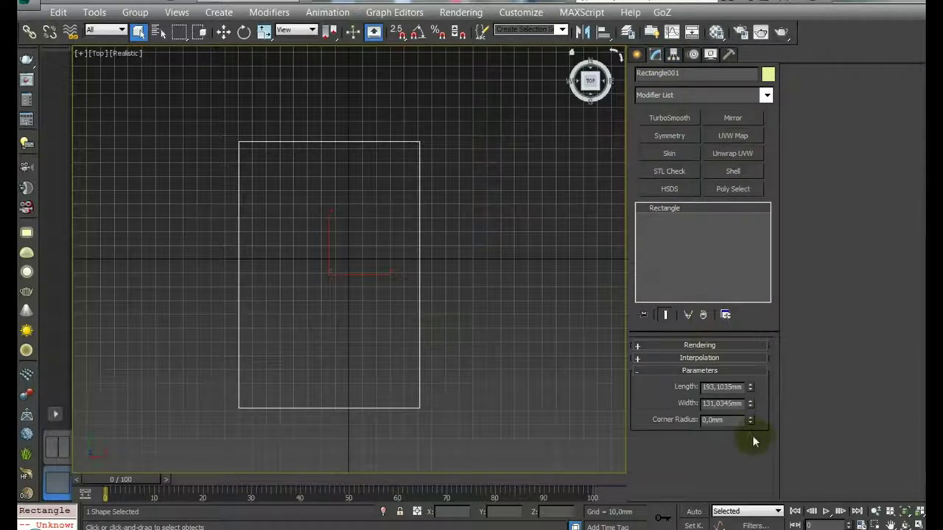
pyautogui.click(724, 387)
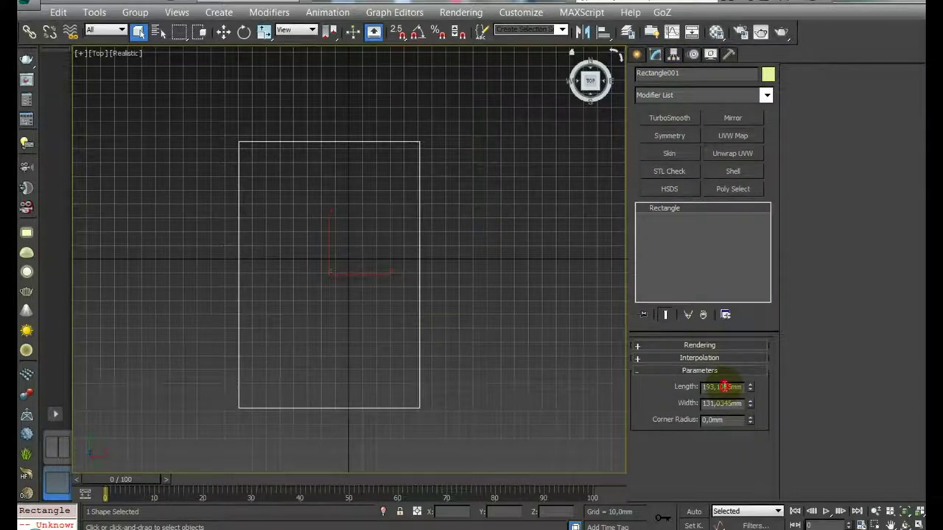
pyautogui.doubleClick(725, 387)
pyautogui.write('200')
pyautogui.press('Return')
pyautogui.doubleClick(725, 403)
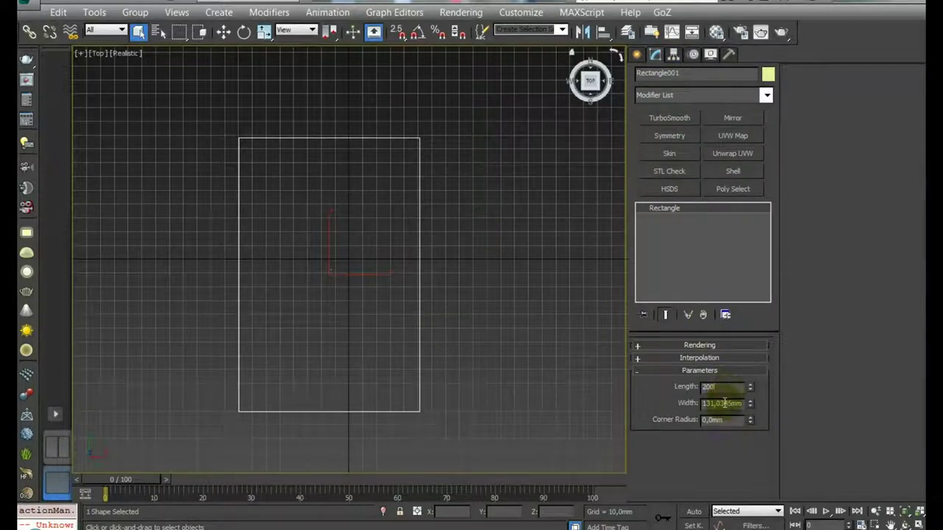
pyautogui.write('130')
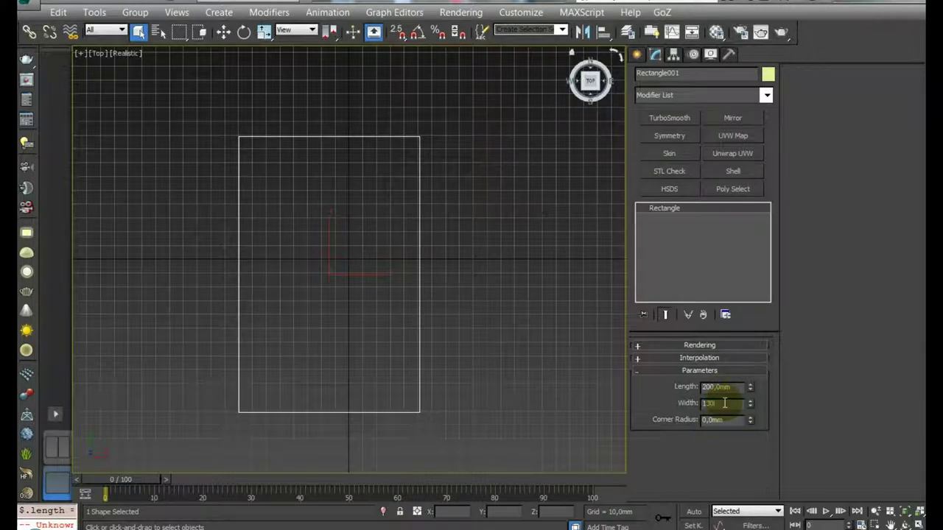
pyautogui.press('Return')
# Step: Zero the rectangle's X and Y position to centre it on the origin
pyautogui.press('w')
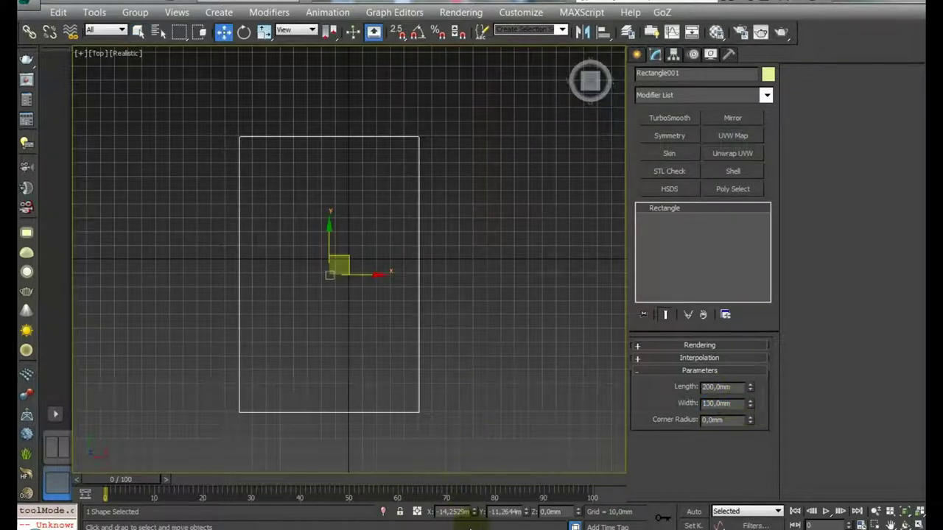
pyautogui.rightClick(474, 512)
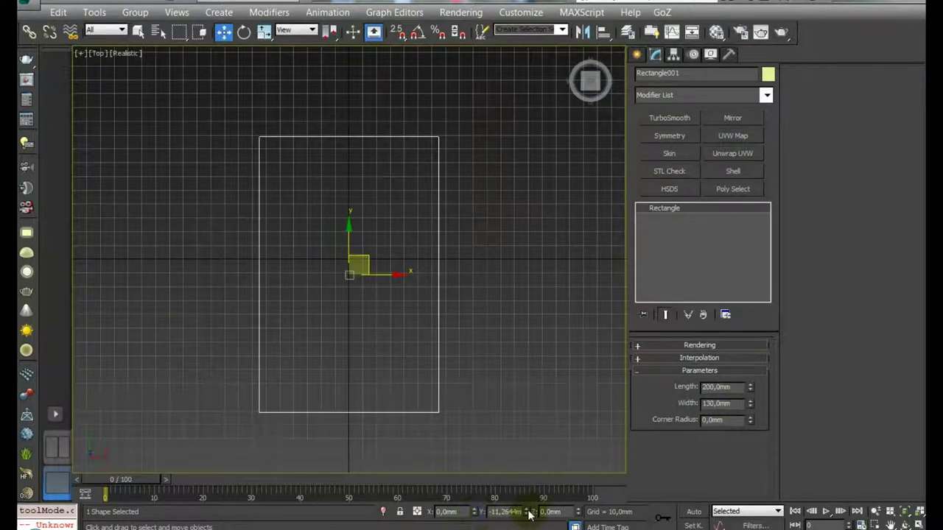
pyautogui.rightClick(528, 513)
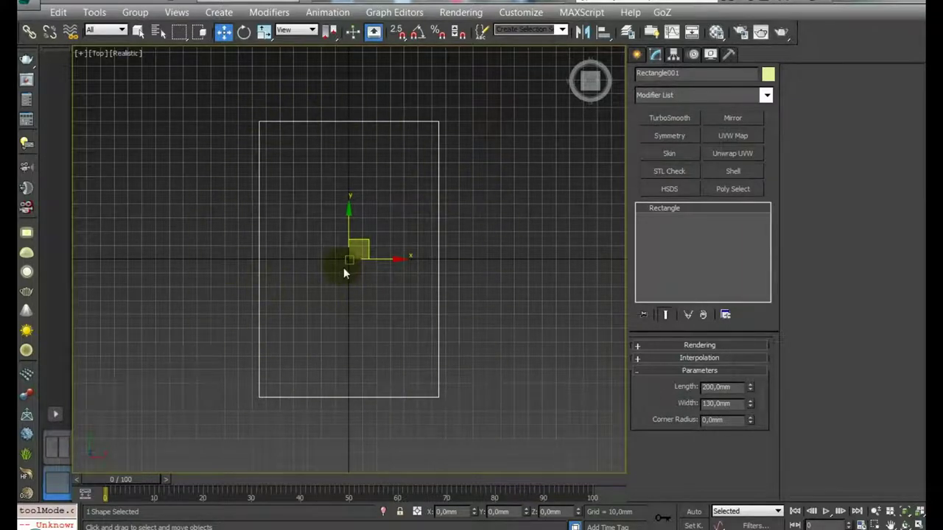
# Step: Turn on Angle Snap and check the display unit in Units Setup
pyautogui.rightClick(418, 33)
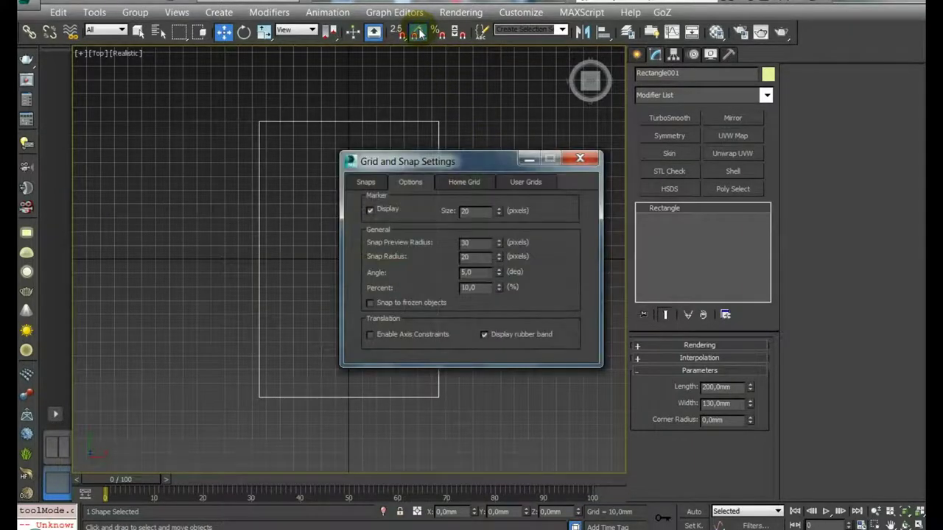
pyautogui.click(418, 33)
pyautogui.click(521, 12)
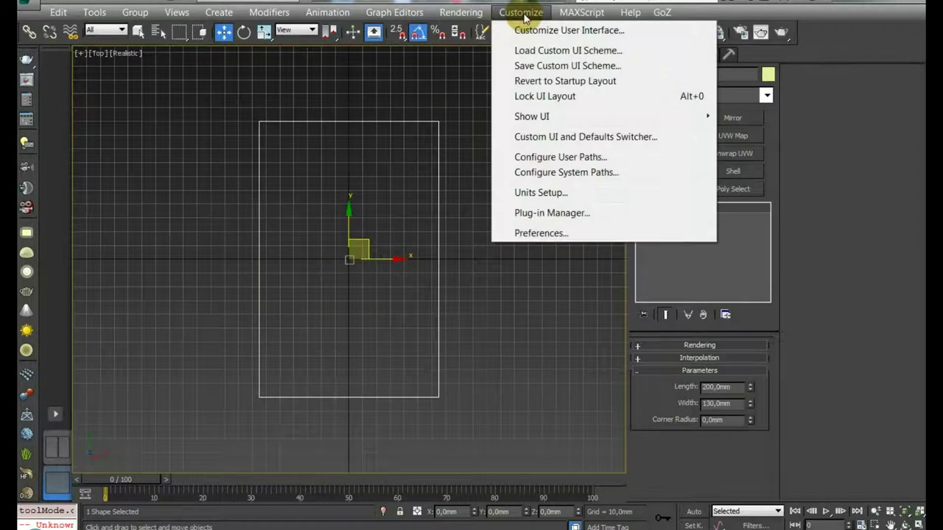
pyautogui.click(563, 192)
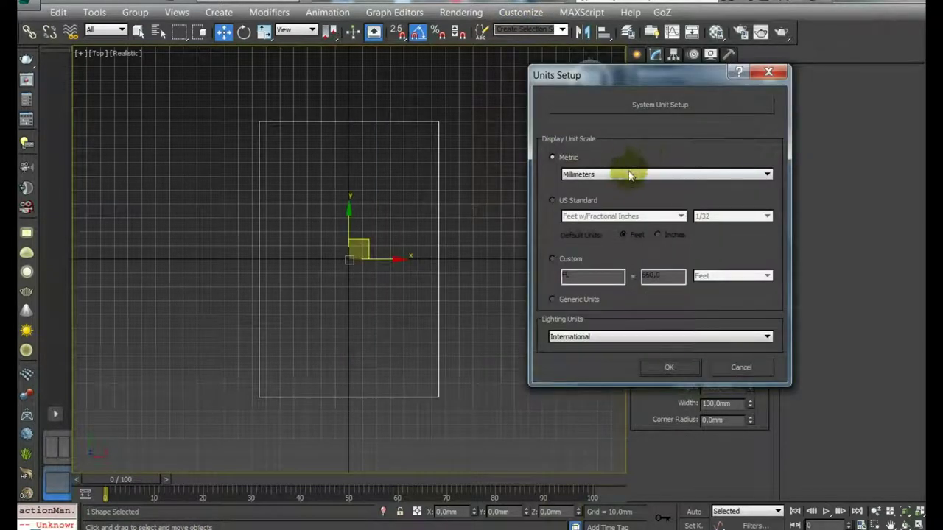
pyautogui.click(600, 177)
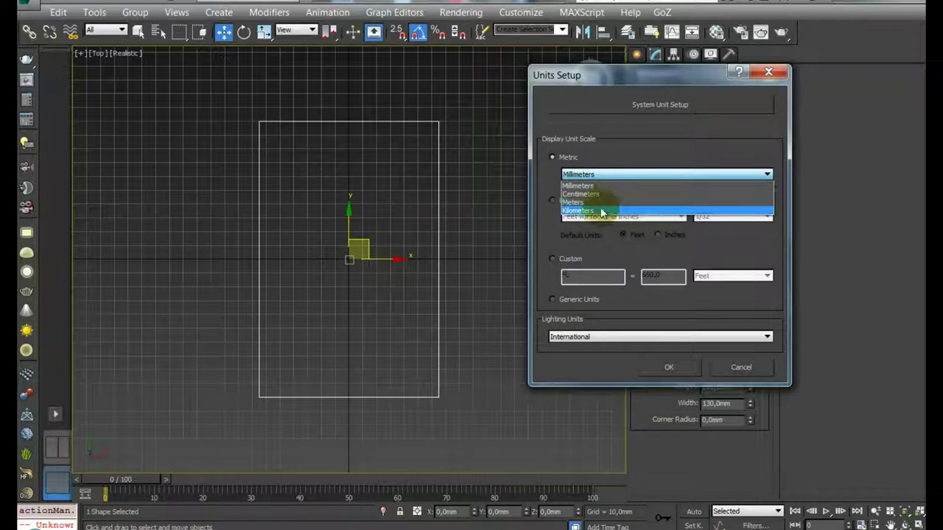
# Step: Keep both the System Unit Scale and display units as Millimeters, then close Units Setup
pyautogui.click(632, 105)
pyautogui.moveTo(636, 130); pyautogui.dragTo(651, 143)
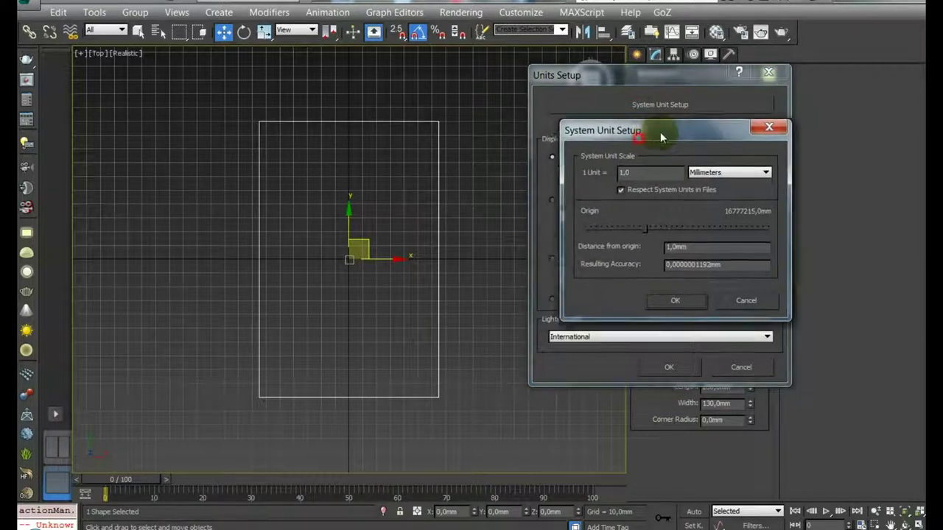
pyautogui.click(723, 179)
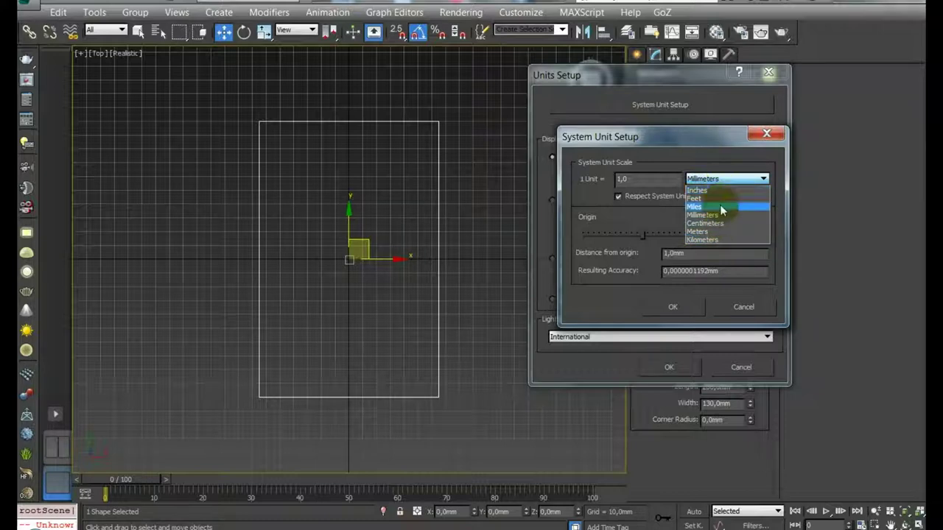
pyautogui.click(709, 141)
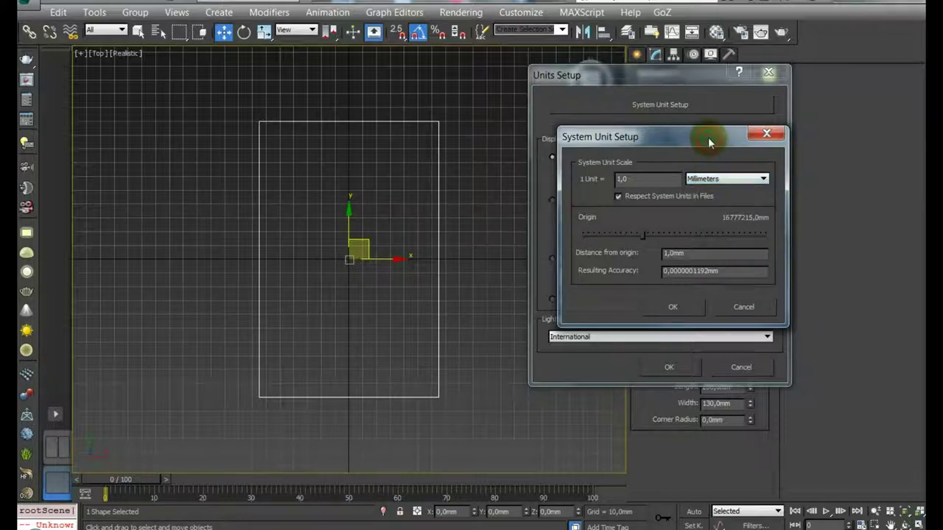
pyautogui.click(766, 136)
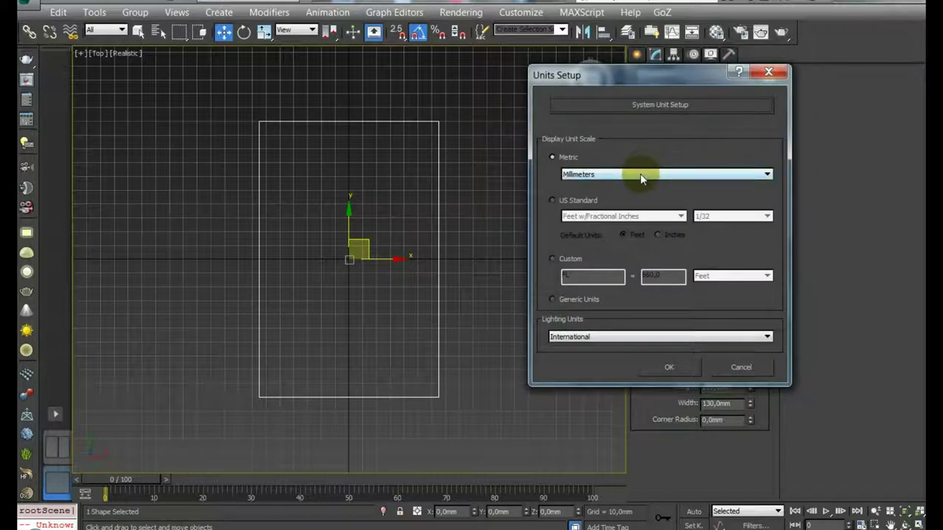
pyautogui.click(640, 173)
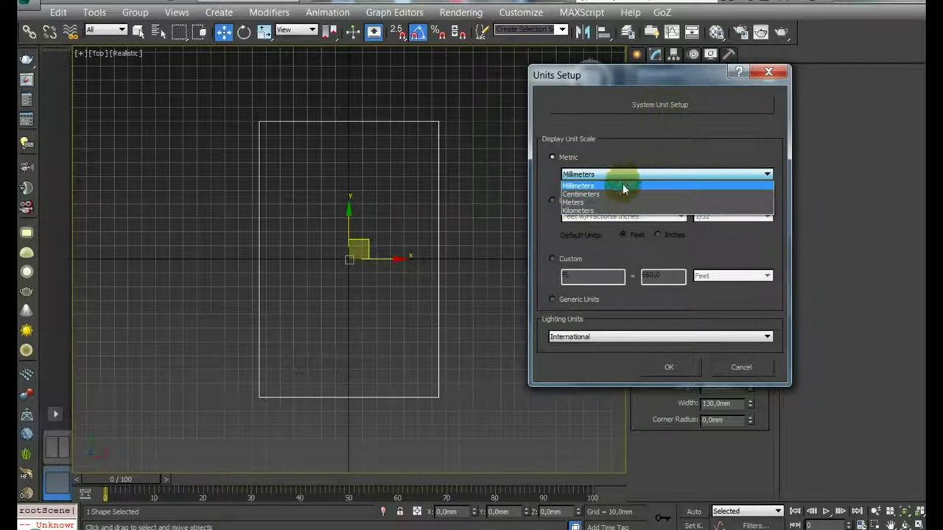
pyautogui.click(611, 185)
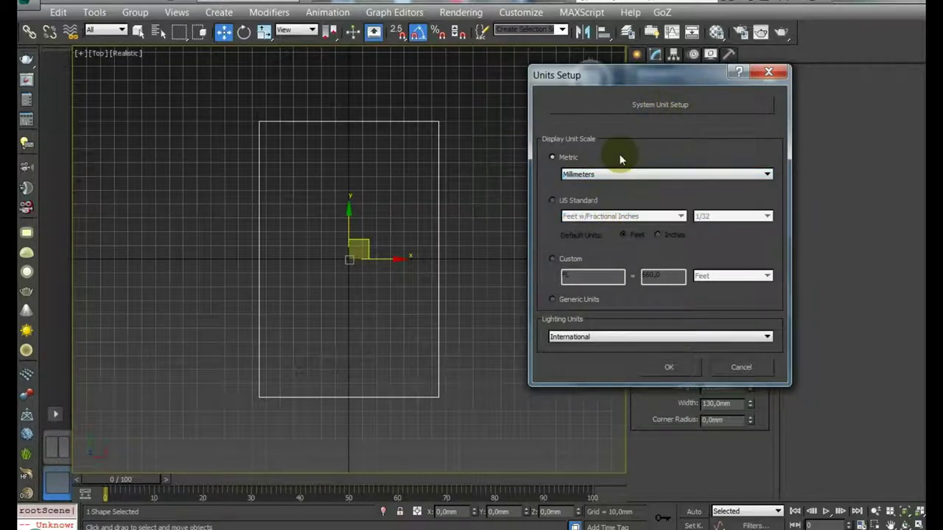
pyautogui.press('Return')
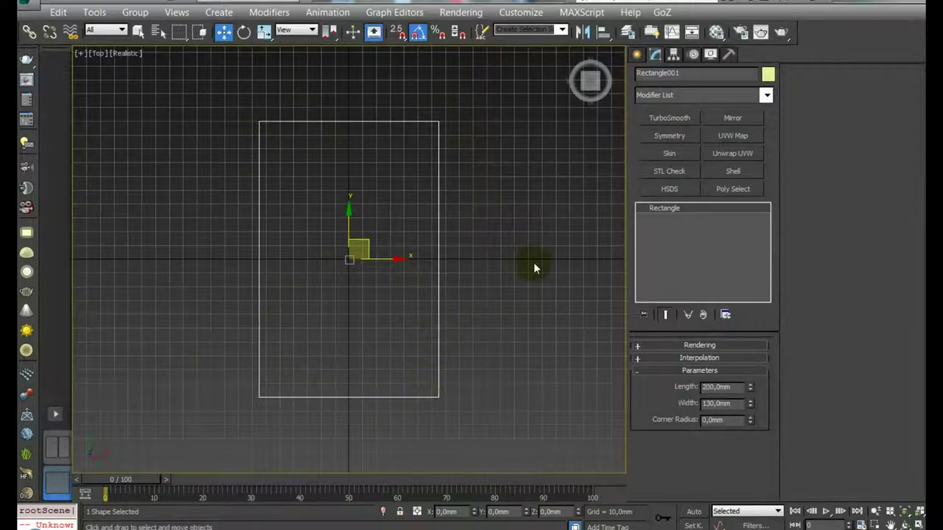
# Step: Draw a six-point Line profile: vertical edge, flat top, outward angled corner, inward corner, bottom point
pyautogui.scroll(2, 484, 277)
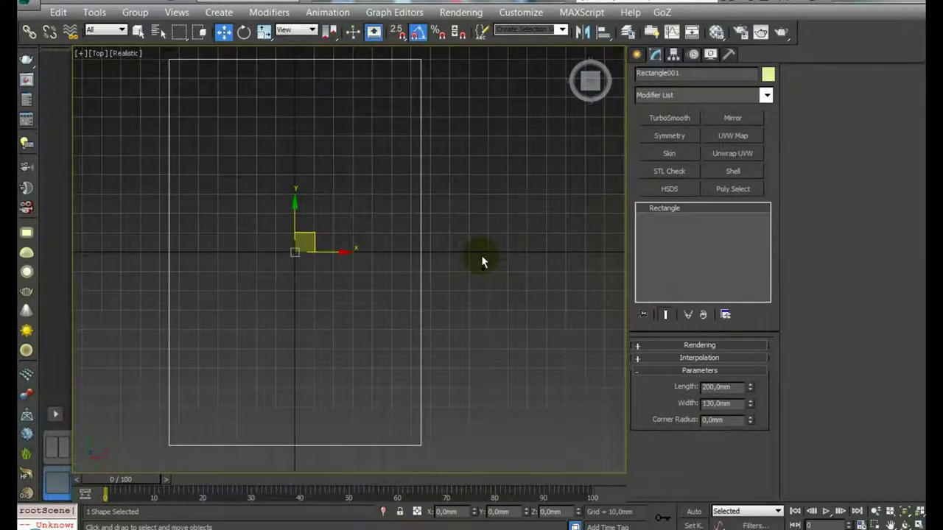
pyautogui.scroll(-1, 483, 261)
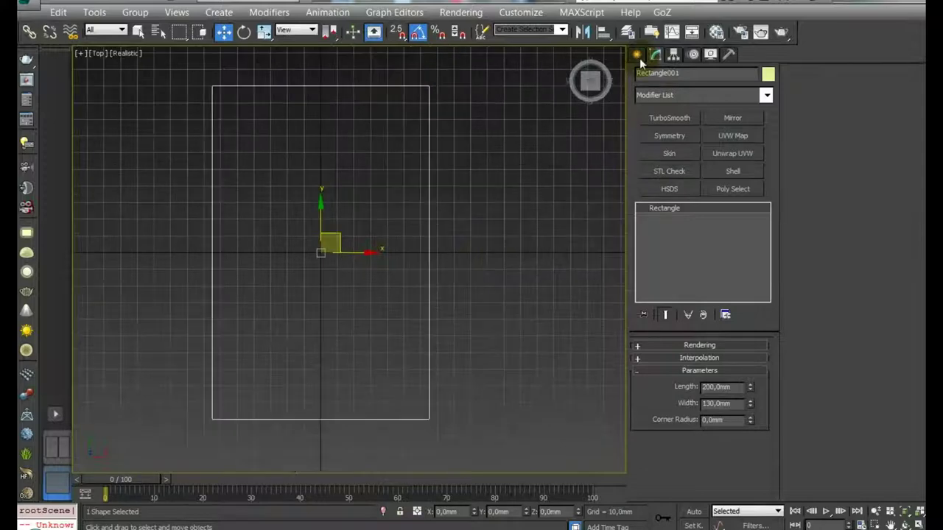
pyautogui.click(638, 58)
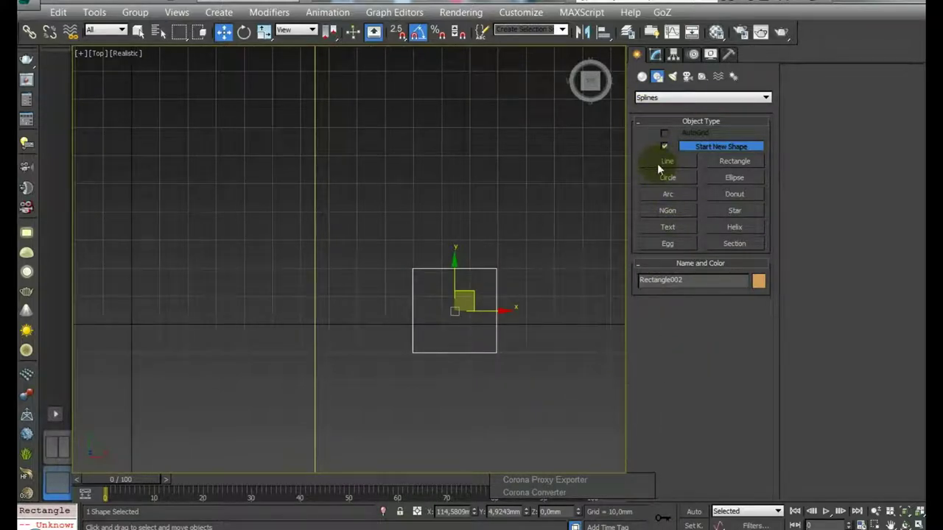
pyautogui.click(658, 163)
pyautogui.click(413, 323)
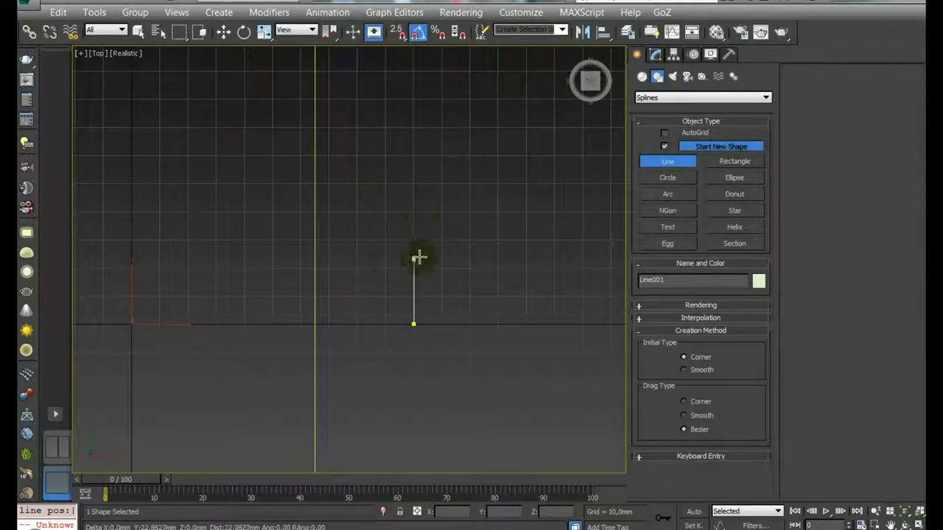
pyautogui.keyDown('shift'); pyautogui.click(453, 185); pyautogui.keyUp('shift')
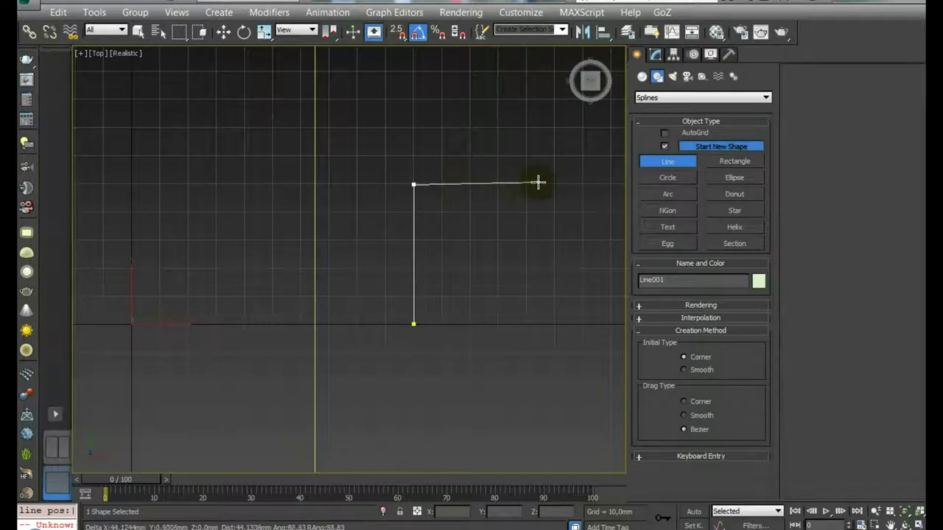
pyautogui.click(495, 185)
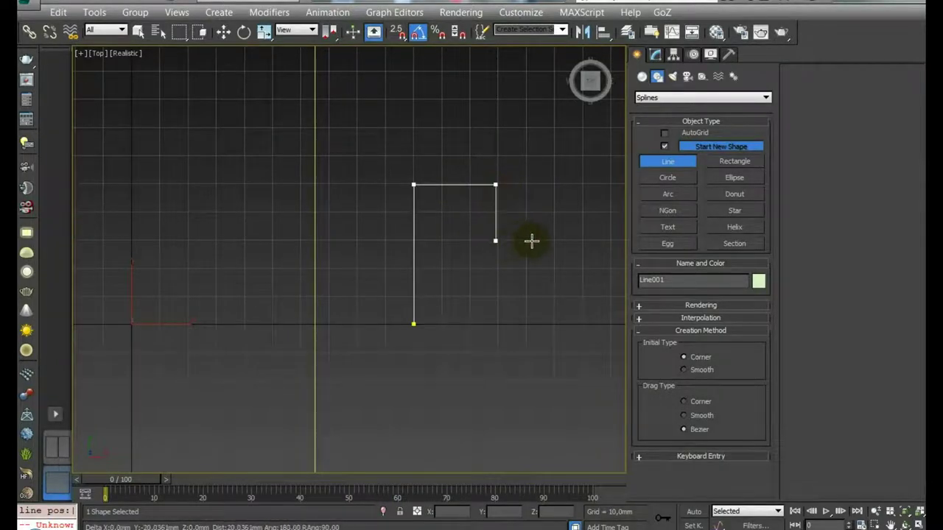
pyautogui.click(526, 239)
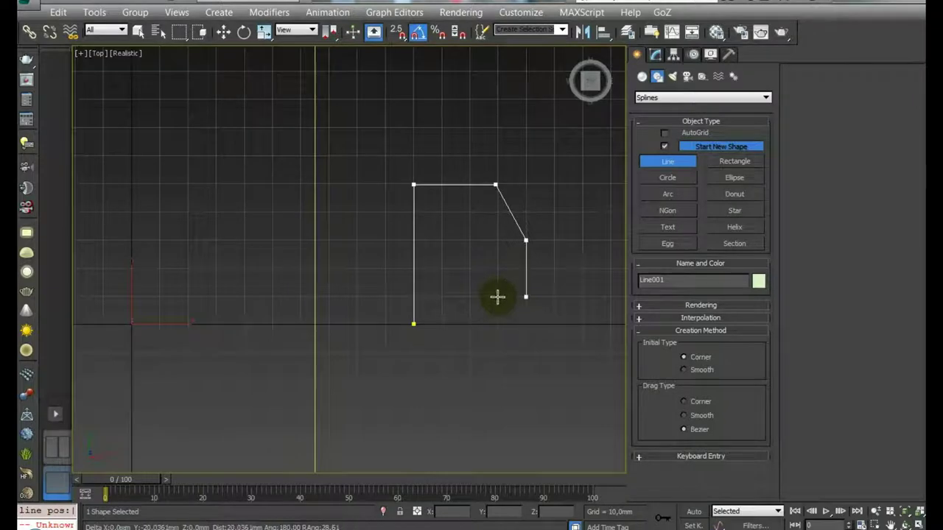
pyautogui.click(497, 296)
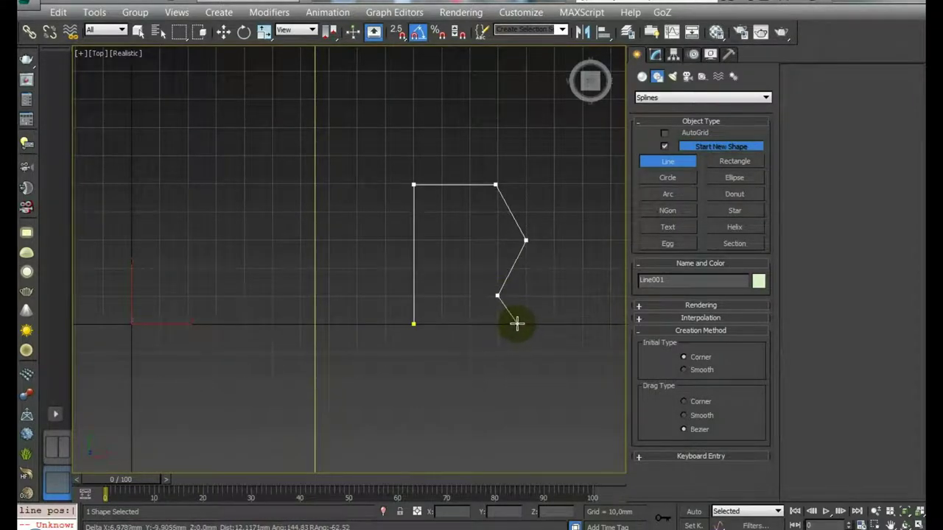
pyautogui.click(516, 323)
pyautogui.rightClick(527, 315)
pyautogui.rightClick(457, 383)
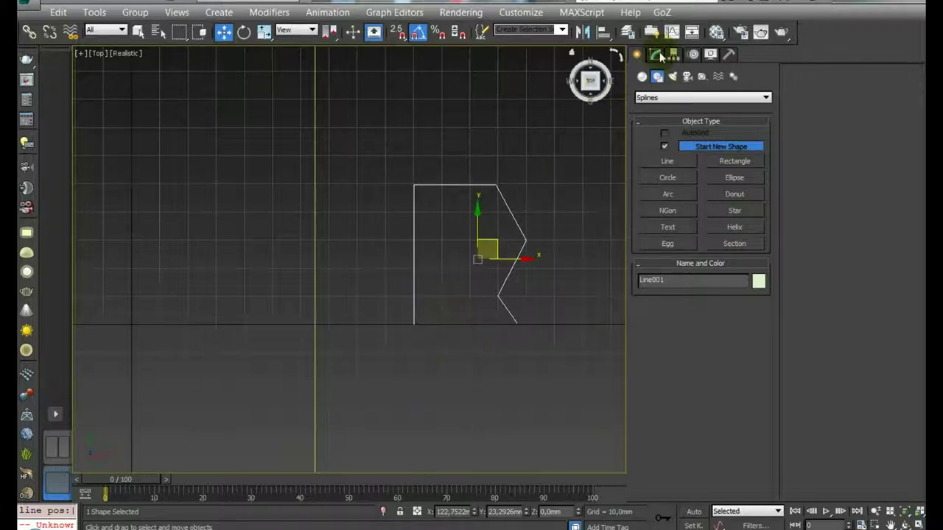
# Step: Edit Line001 in the Modify panel at Vertex sub-object level
pyautogui.click(657, 55)
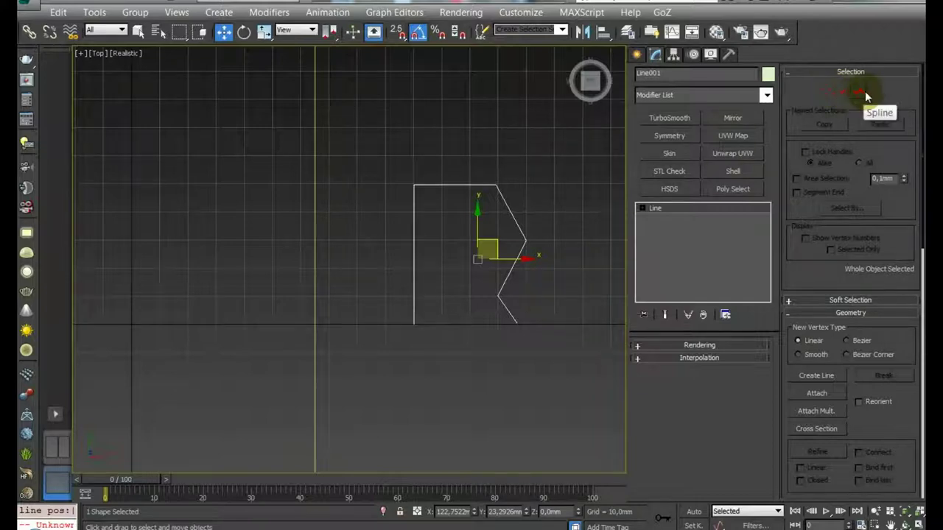
pyautogui.click(827, 92)
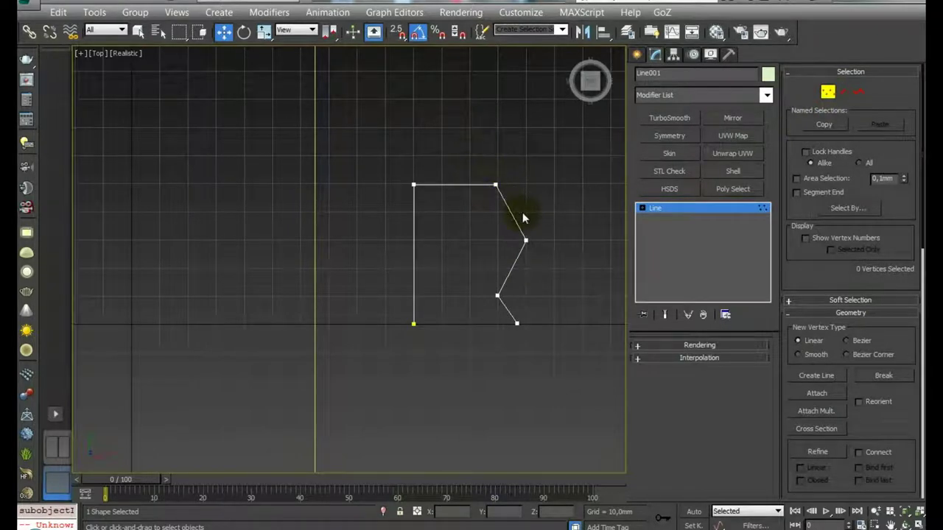
# Step: Convert the profile's outer middle corner vertex to a Bezier point
pyautogui.scroll(2, 522, 211)
pyautogui.scroll(3, 522, 210)
pyautogui.scroll(-4, 348, 203)
pyautogui.moveTo(464, 223); pyautogui.dragTo(424, 258)
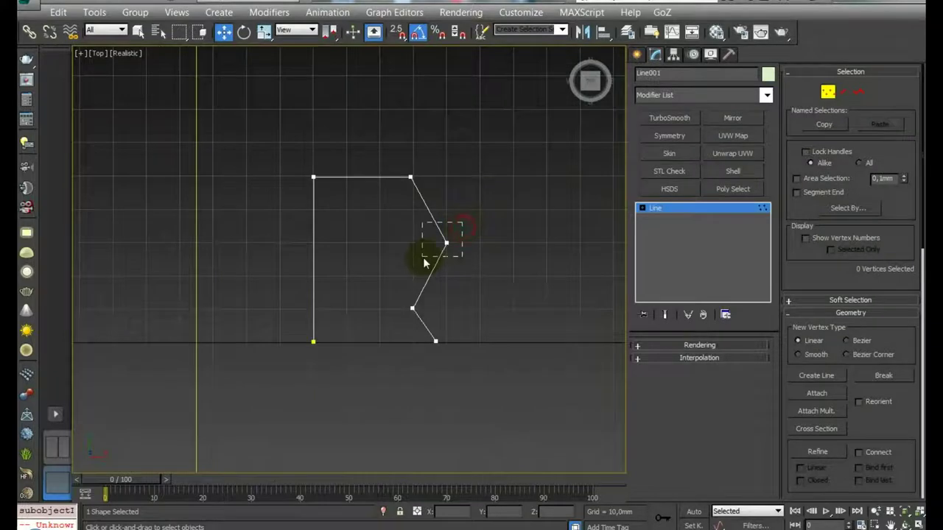
pyautogui.rightClick(443, 251)
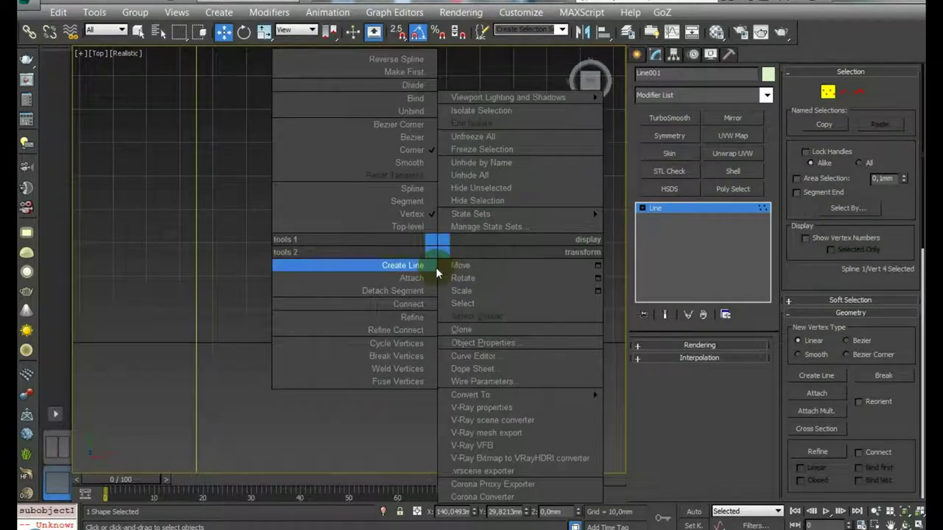
pyautogui.click(420, 137)
# Step: Rotate the Bezier vertex's tangent handles upright to smooth the curve
pyautogui.scroll(1, 481, 276)
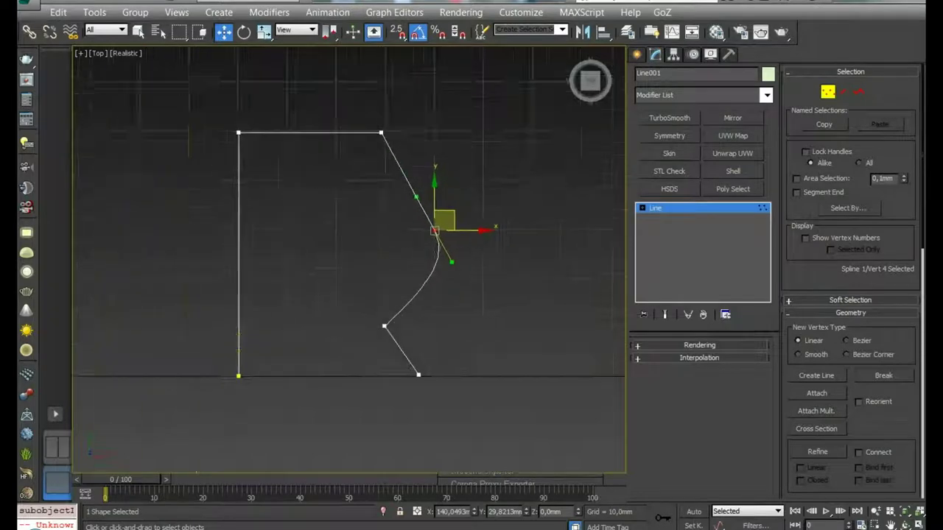
pyautogui.scroll(2, 478, 273)
pyautogui.press('e')
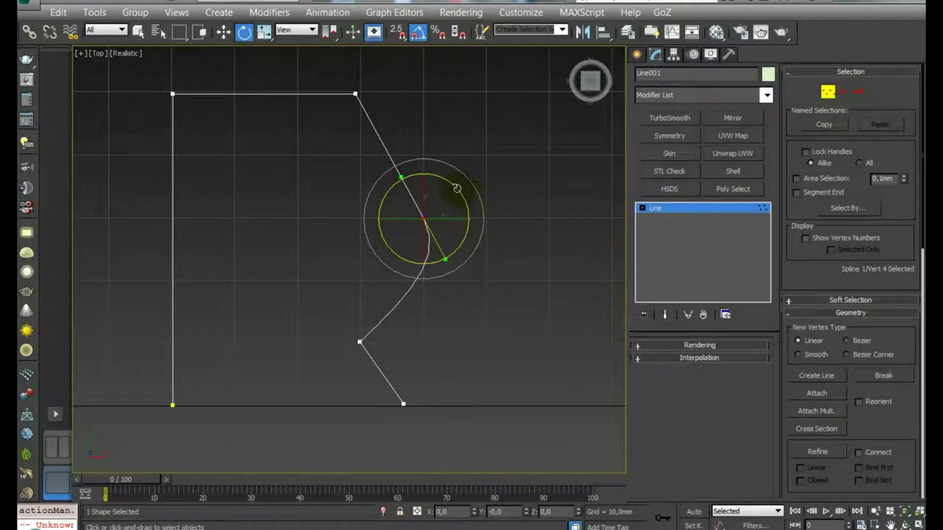
pyautogui.moveTo(459, 186); pyautogui.dragTo(470, 199)
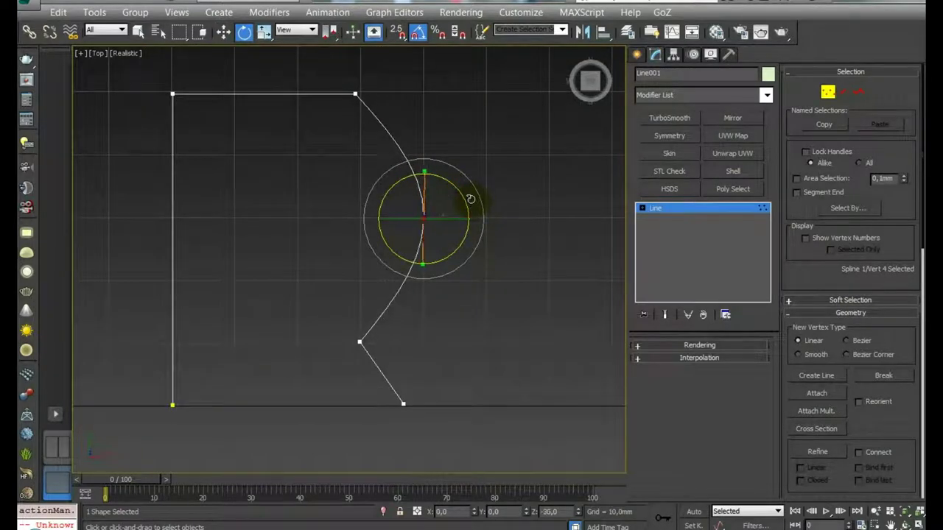
# Step: Select the profile's lower inner corner vertex instead
pyautogui.moveTo(486, 288)
pyautogui.mouseDown(button='middle')
pyautogui.moveTo(568, 285)
pyautogui.moveTo(477, 328)
pyautogui.mouseUp(button='middle')
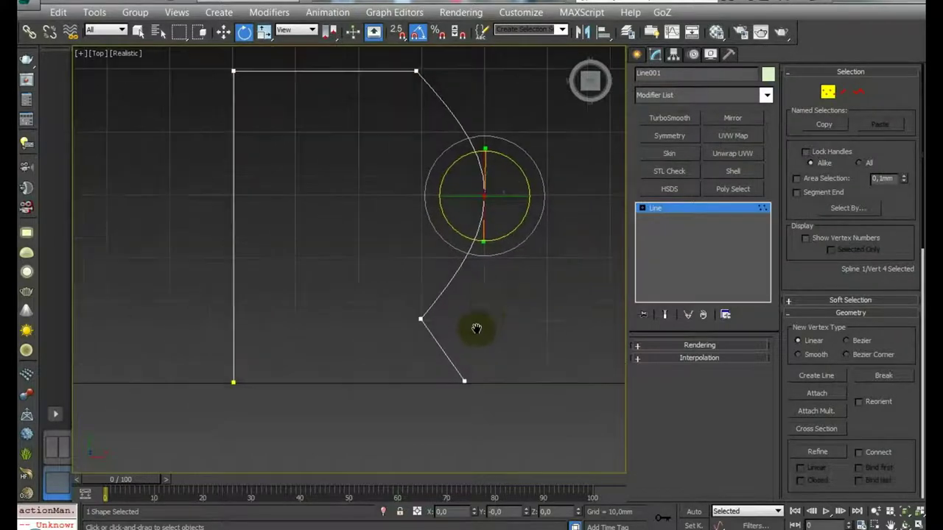
pyautogui.click(489, 309)
pyautogui.moveTo(417, 328); pyautogui.dragTo(417, 328)
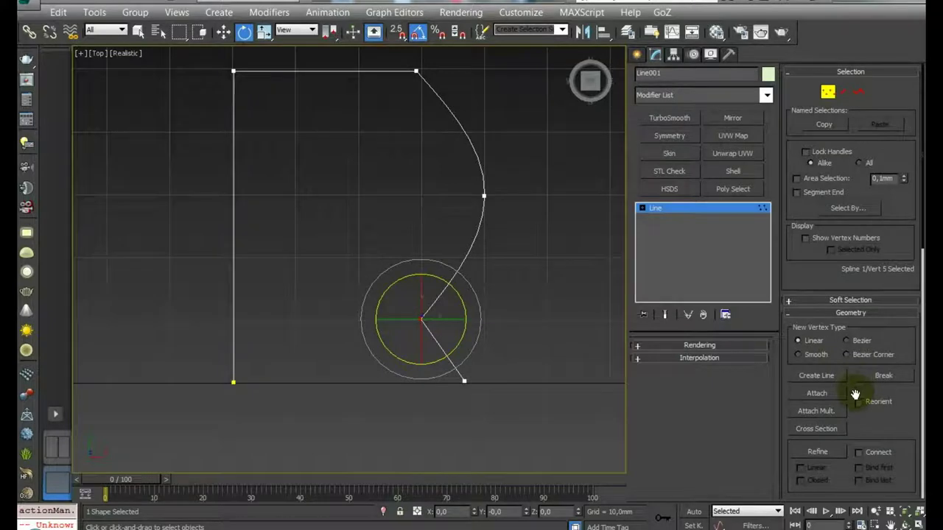
pyautogui.scroll(-5, 855, 395)
# Step: Fillet Line001's lower inner corner vertex into a small rounded bend
pyautogui.click(830, 385)
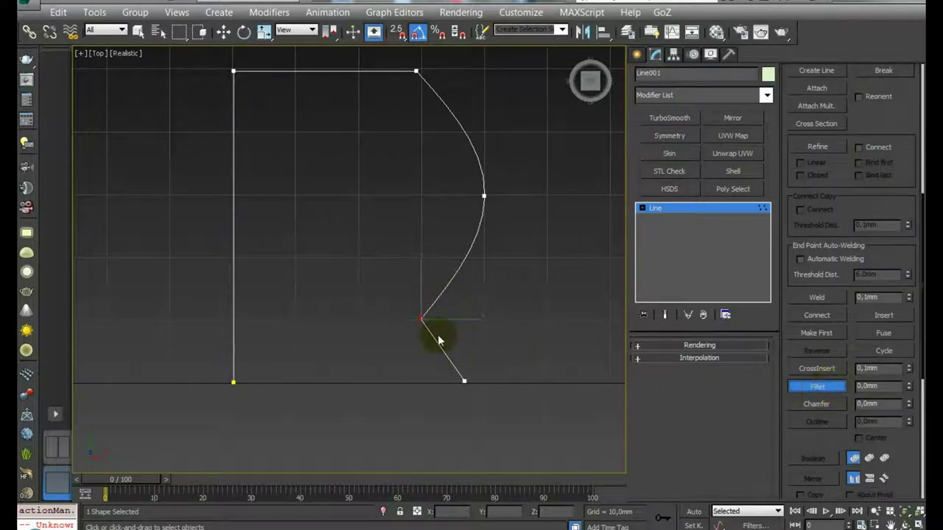
pyautogui.click(816, 386)
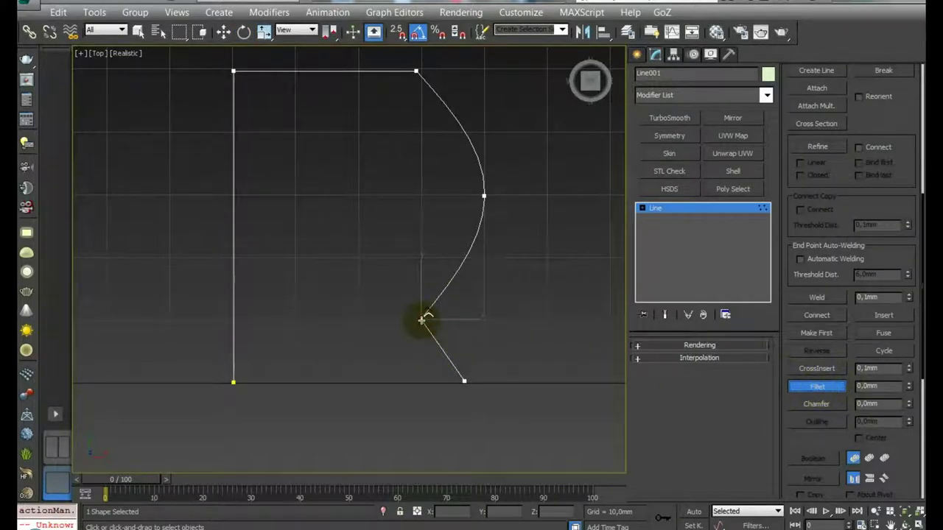
pyautogui.moveTo(421, 320); pyautogui.dragTo(418, 298)
pyautogui.moveTo(417, 74); pyautogui.dragTo(423, 198, button='middle')
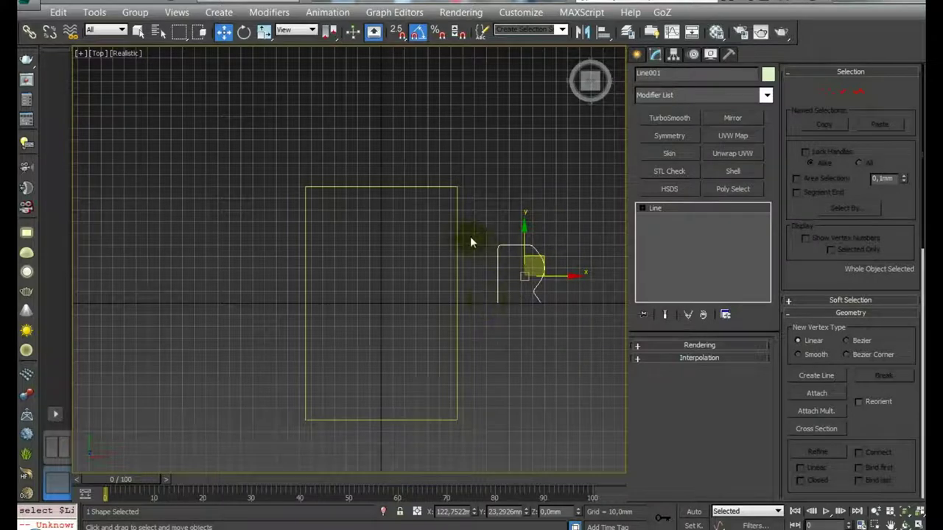
# Step: Add a Bevel Profile modifier to Rectangle001 and pick Line001 as its profile
pyautogui.click(459, 236)
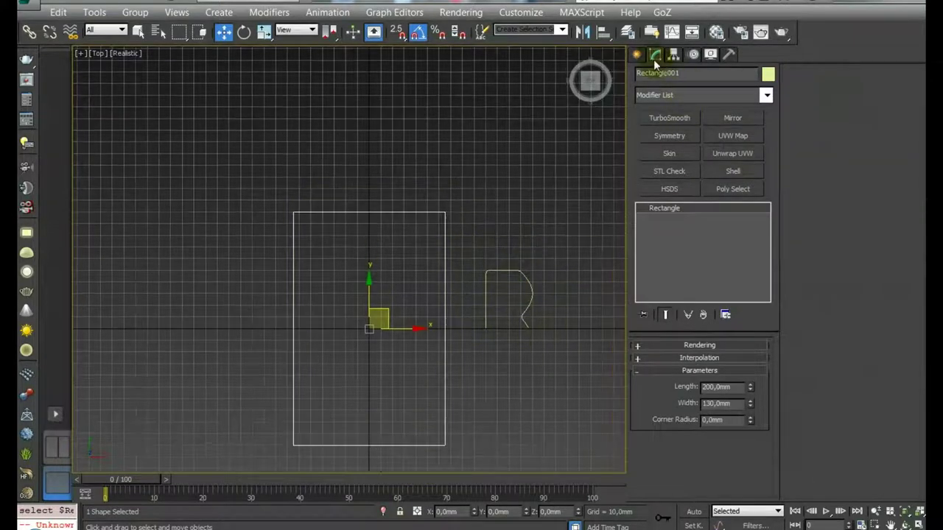
pyautogui.click(637, 56)
pyautogui.click(655, 54)
pyautogui.click(669, 96)
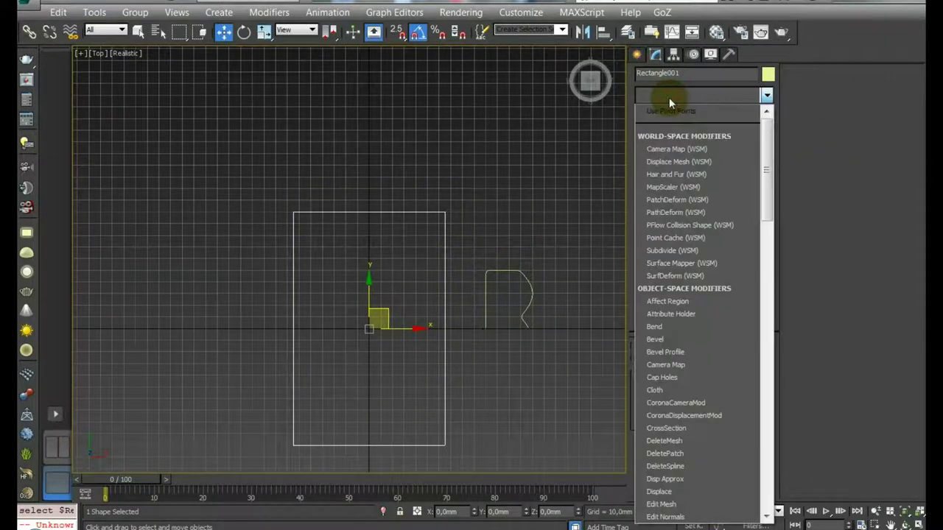
pyautogui.click(669, 352)
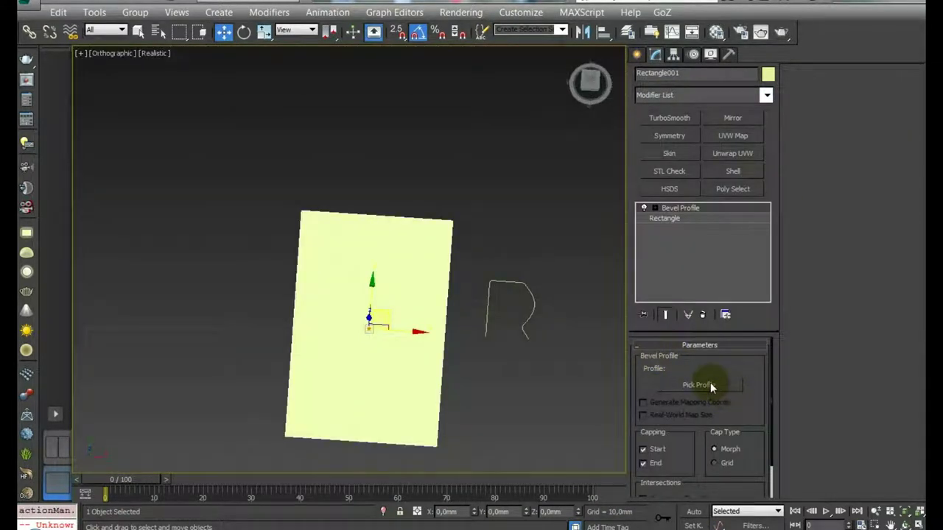
pyautogui.click(709, 385)
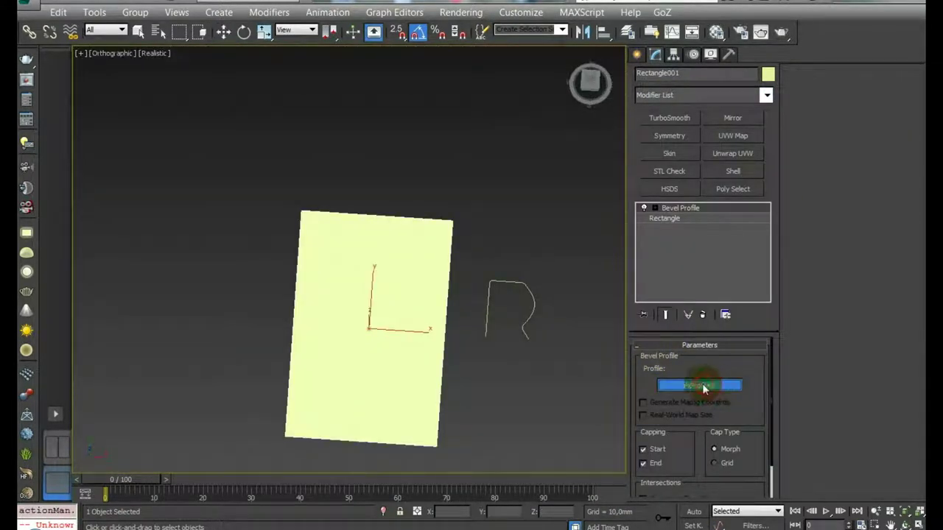
pyautogui.click(534, 313)
pyautogui.moveTo(489, 347)
pyautogui.keyDown('alt'); pyautogui.mouseDown(button='middle')
pyautogui.moveTo(437, 274)
pyautogui.moveTo(445, 237)
pyautogui.moveTo(442, 248)
pyautogui.moveTo(415, 252)
pyautogui.moveTo(442, 248)
pyautogui.moveTo(428, 243)
pyautogui.moveTo(444, 211)
pyautogui.moveTo(385, 290)
pyautogui.moveTo(386, 268)
pyautogui.mouseUp(button='middle'); pyautogui.keyUp('alt')
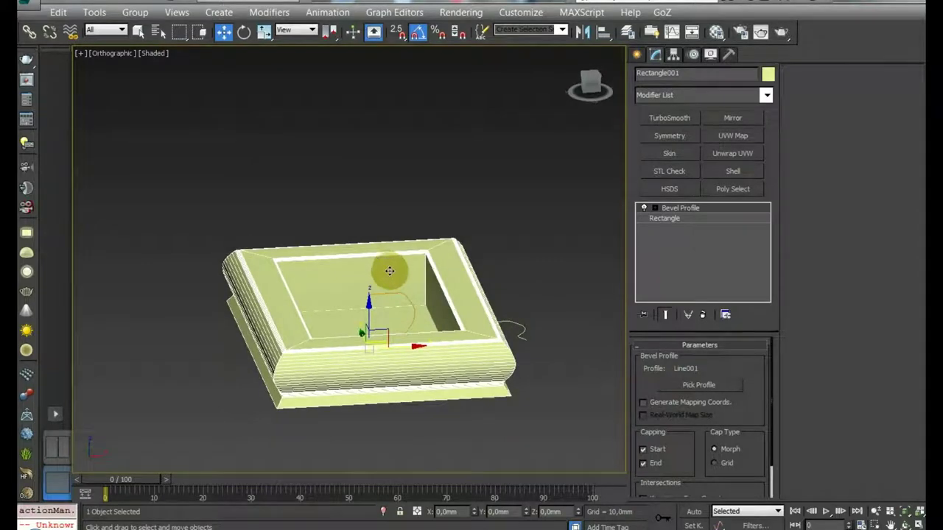
# Step: Expand Bevel Profile in the modifier stack and select its Profile Gizmo
pyautogui.click(654, 208)
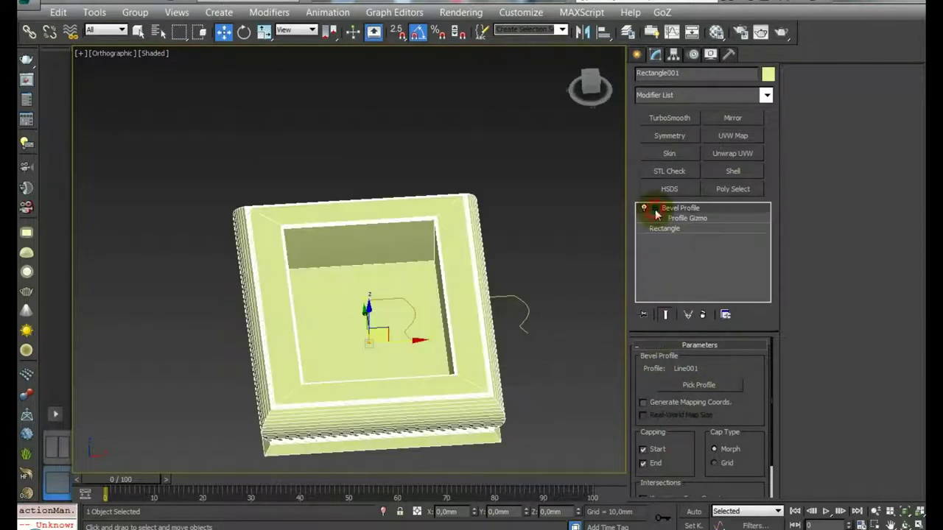
pyautogui.click(654, 219)
pyautogui.moveTo(412, 310)
pyautogui.keyDown('alt'); pyautogui.mouseDown(button='middle')
pyautogui.moveTo(424, 291)
pyautogui.moveTo(411, 315)
pyautogui.mouseUp(button='middle'); pyautogui.keyUp('alt')
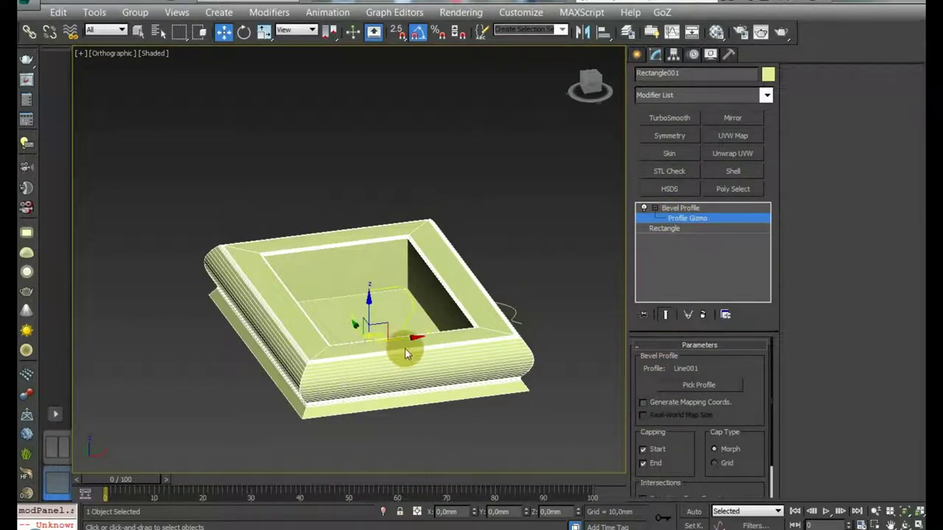
# Step: Compare the base rectangle with the bevelled result by toggling end-result display and the modifier
pyautogui.click(667, 229)
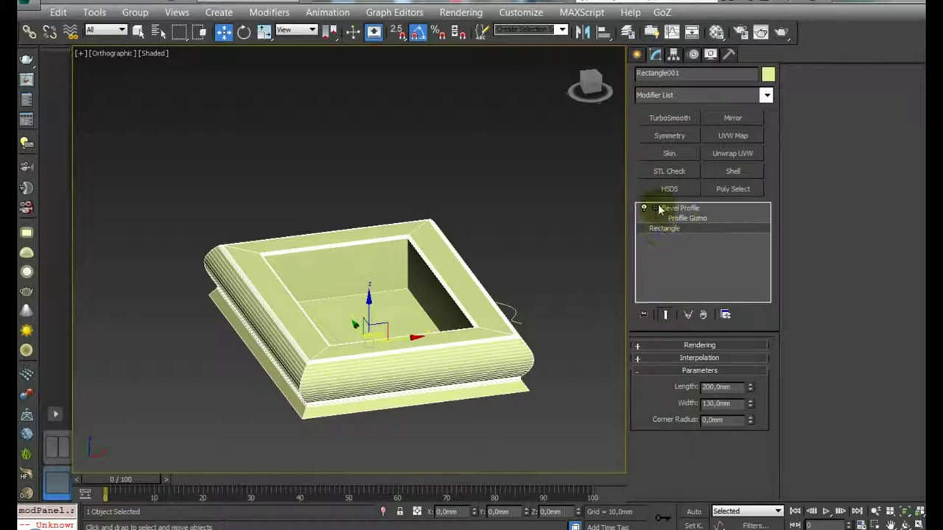
pyautogui.click(664, 314)
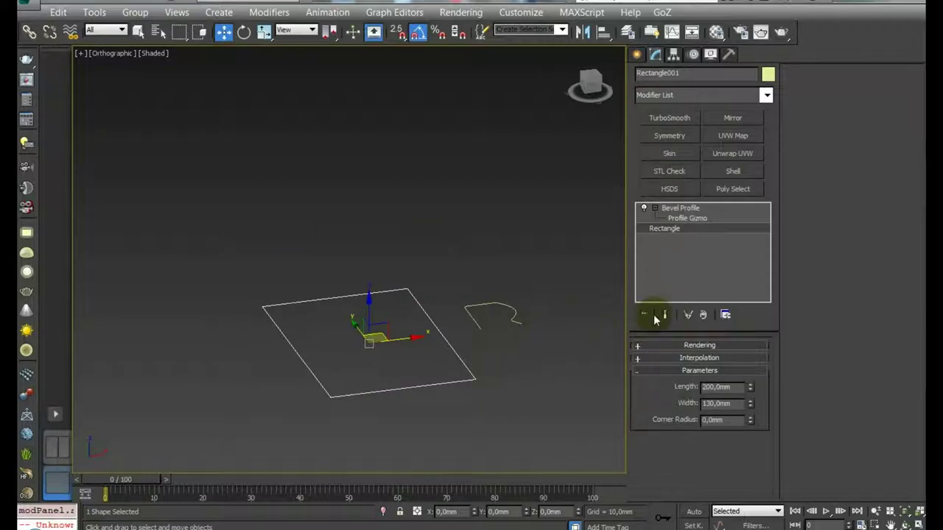
pyautogui.click(664, 315)
pyautogui.click(663, 315)
pyautogui.click(664, 315)
pyautogui.click(645, 209)
pyautogui.click(644, 208)
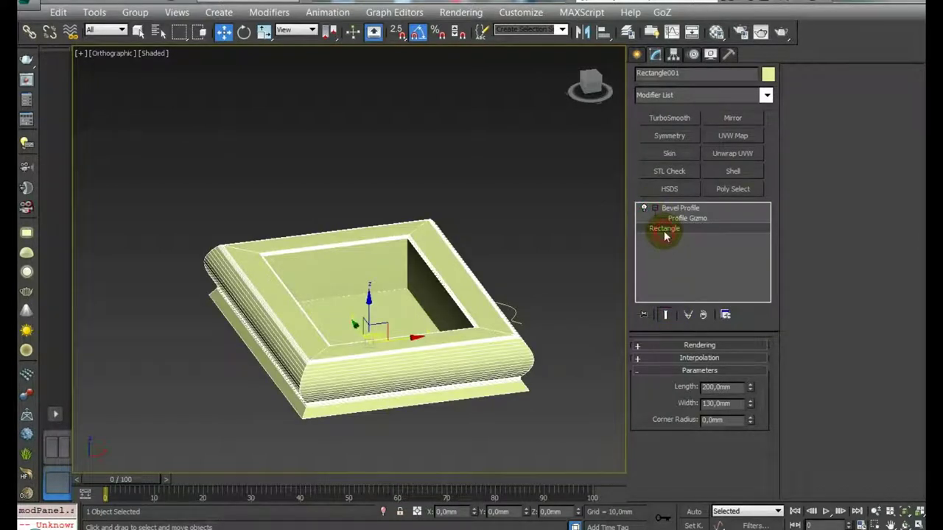
# Step: Adjust the rectangle's length spinner, then return to the Bevel Profile's Profile Gizmo
pyautogui.moveTo(750, 386); pyautogui.dragTo(753, 396)
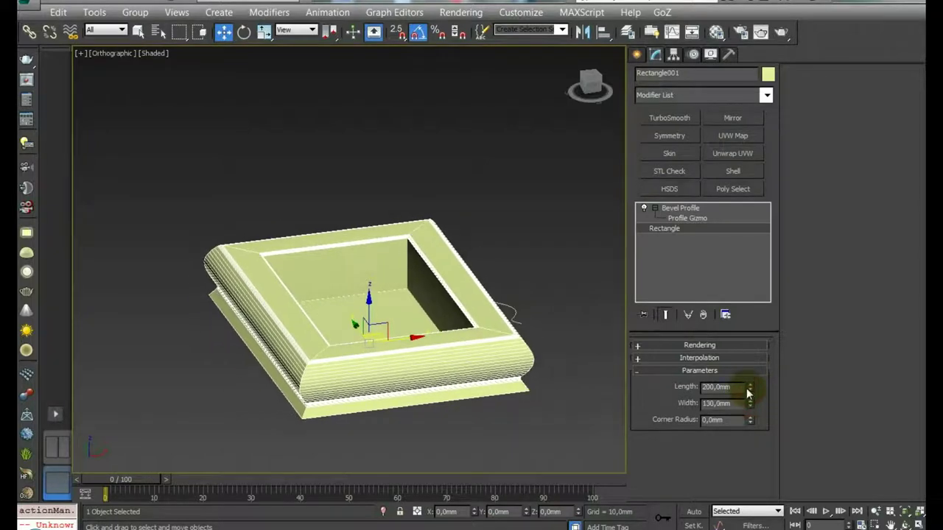
pyautogui.click(668, 209)
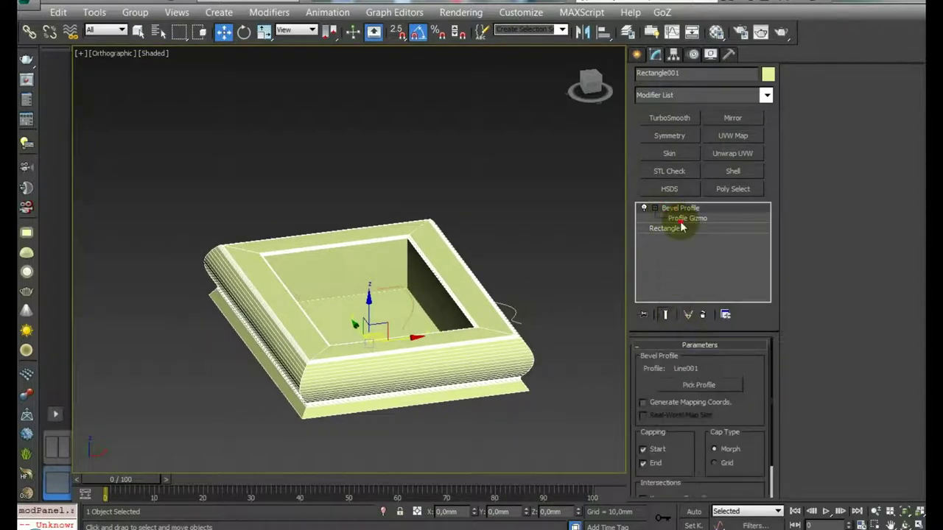
pyautogui.click(672, 218)
# Step: Scale the Profile Gizmo down on Z to about 44% to flatten the bevel
pyautogui.moveTo(432, 313); pyautogui.dragTo(458, 313, button='middle')
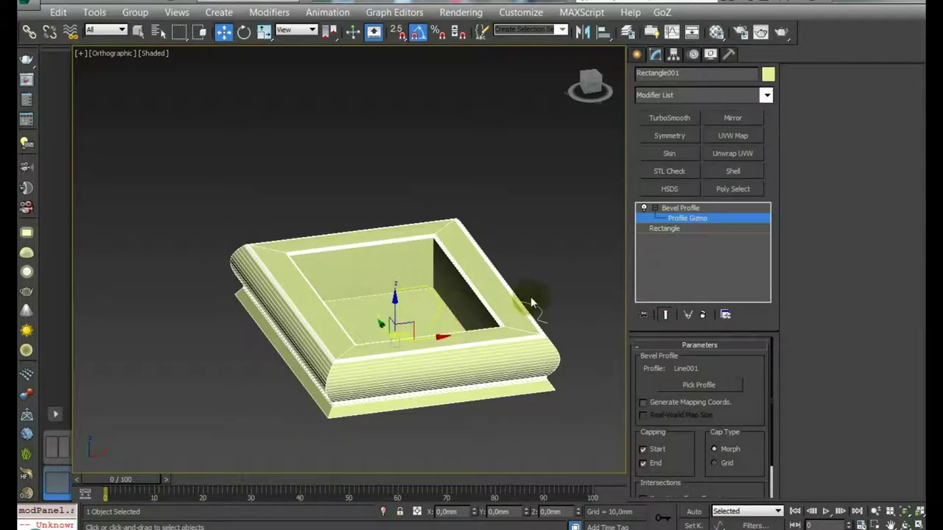
pyautogui.press('r')
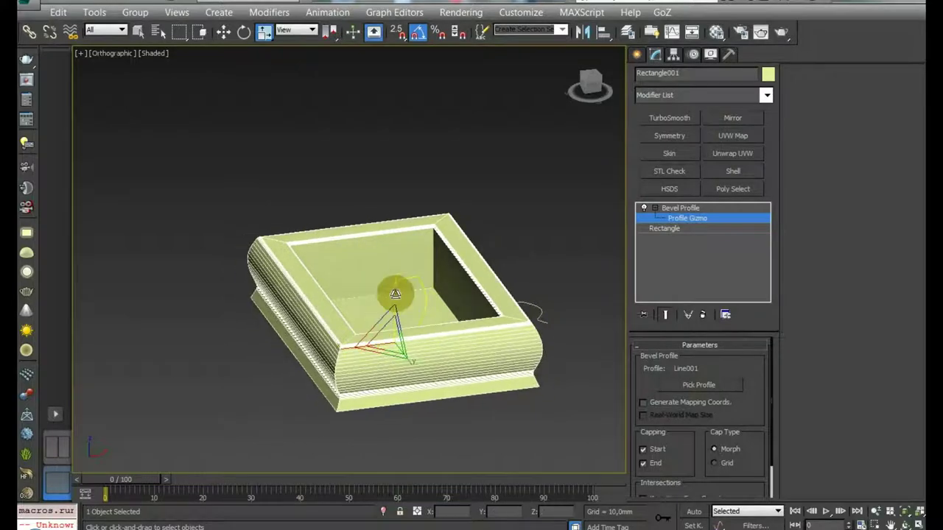
pyautogui.moveTo(393, 291)
pyautogui.mouseDown()
pyautogui.moveTo(395, 346)
pyautogui.moveTo(377, 343)
pyautogui.moveTo(423, 338)
pyautogui.mouseUp()
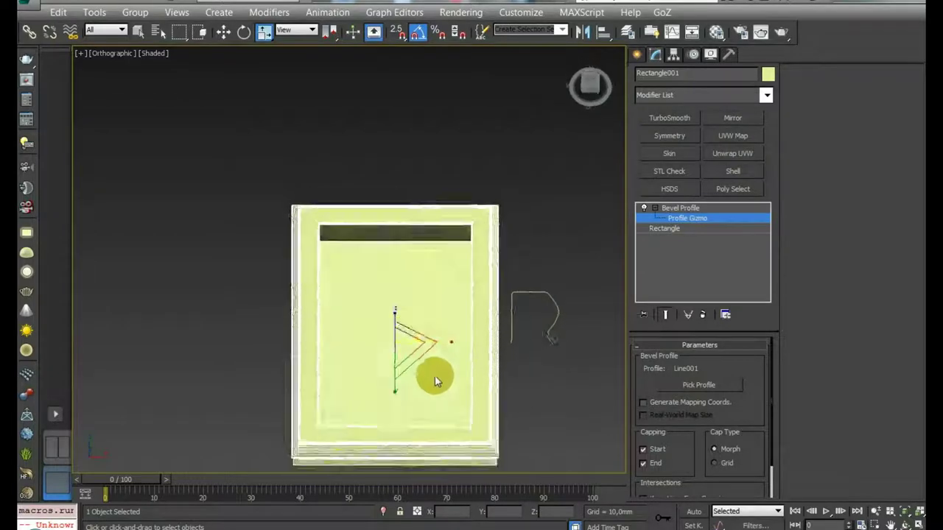
pyautogui.keyDown('alt'); pyautogui.moveTo(424, 338); pyautogui.dragTo(526, 270, button='middle'); pyautogui.keyUp('alt')
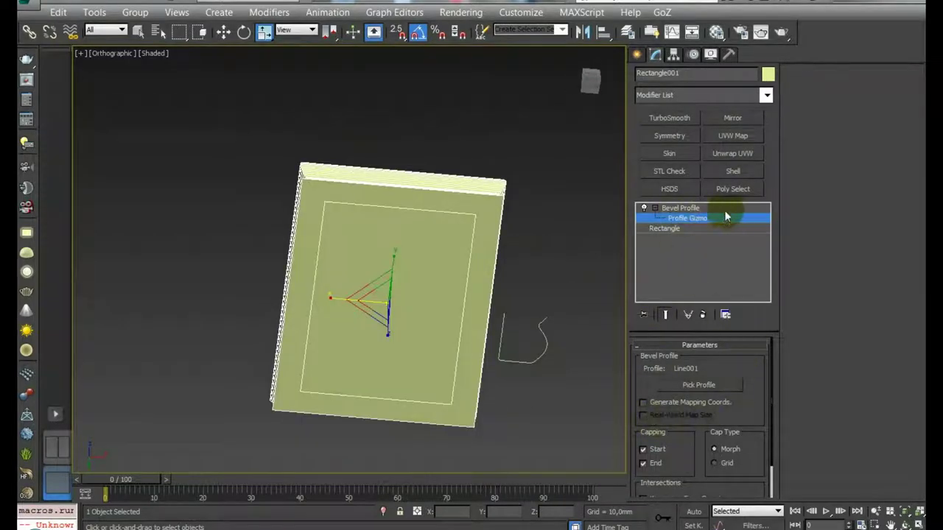
# Step: Turn off Bevel Profile's Start and End capping so the frame's centre is open
pyautogui.click(641, 450)
pyautogui.click(641, 464)
pyautogui.moveTo(560, 390)
pyautogui.keyDown('alt'); pyautogui.mouseDown(button='middle')
pyautogui.moveTo(540, 268)
pyautogui.moveTo(460, 307)
pyautogui.mouseUp(button='middle'); pyautogui.keyUp('alt')
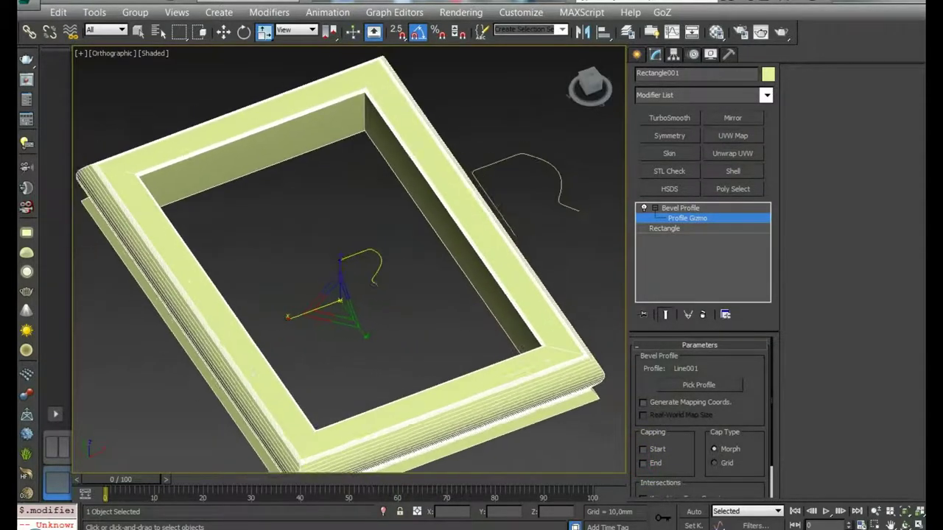
pyautogui.click(644, 451)
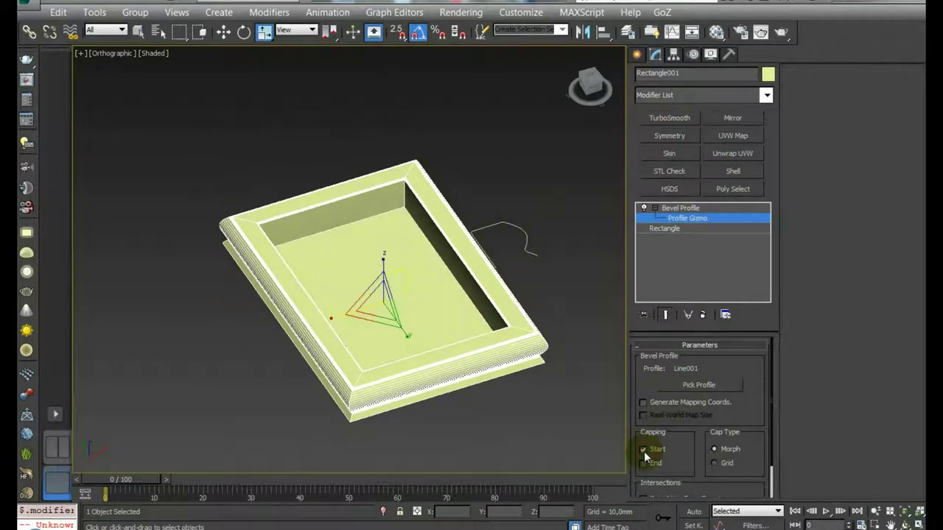
pyautogui.click(643, 451)
pyautogui.keyDown('alt'); pyautogui.moveTo(537, 367); pyautogui.dragTo(511, 294, button='middle'); pyautogui.keyUp('alt')
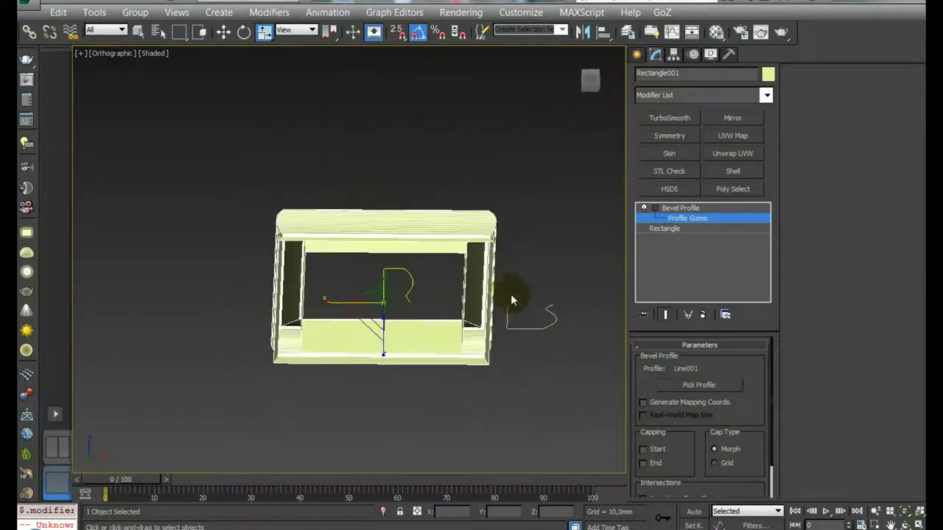
pyautogui.moveTo(347, 305)
pyautogui.keyDown('alt'); pyautogui.mouseDown(button='middle')
pyautogui.moveTo(316, 320)
pyautogui.moveTo(333, 256)
pyautogui.moveTo(433, 248)
pyautogui.moveTo(425, 371)
pyautogui.mouseUp(button='middle'); pyautogui.keyUp('alt')
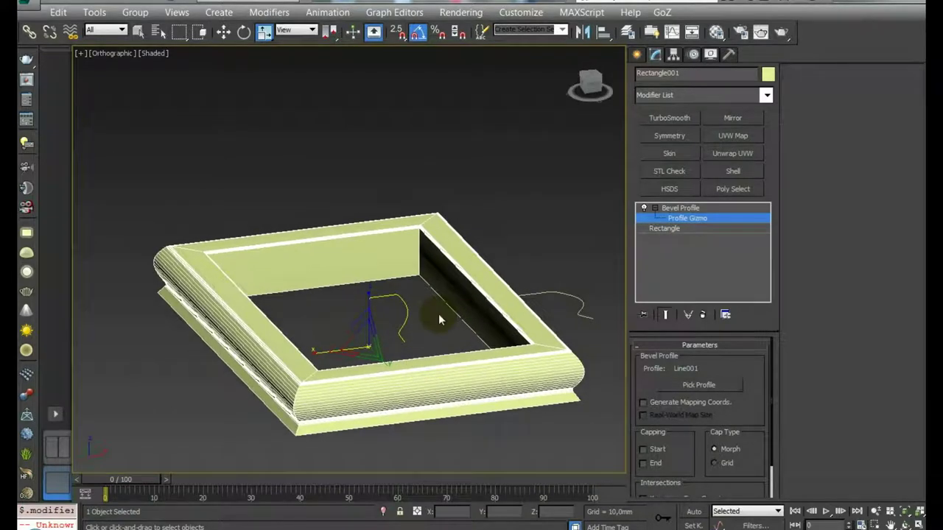
# Step: Select Rectangle in Rectangle001's stack and apply Edit Spline from the Modifier List
pyautogui.click(690, 229)
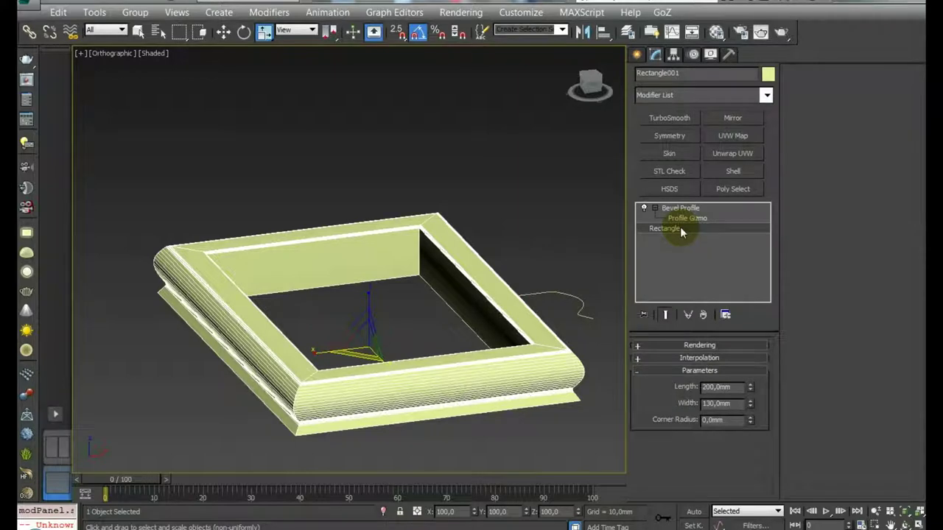
pyautogui.moveTo(397, 280)
pyautogui.keyDown('alt'); pyautogui.mouseDown(button='middle')
pyautogui.moveTo(368, 324)
pyautogui.moveTo(374, 301)
pyautogui.moveTo(498, 289)
pyautogui.moveTo(372, 225)
pyautogui.moveTo(428, 258)
pyautogui.moveTo(416, 255)
pyautogui.mouseUp(button='middle'); pyautogui.keyUp('alt')
pyautogui.scroll(2, 401, 250)
pyautogui.scroll(-2, 401, 250)
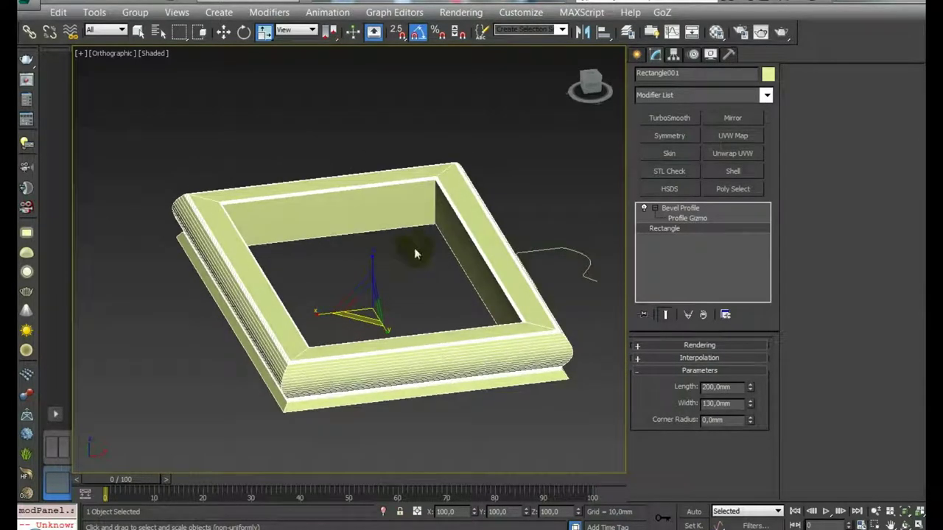
pyautogui.click(766, 96)
pyautogui.scroll(-5, 696, 309)
pyautogui.scroll(-1, 714, 362)
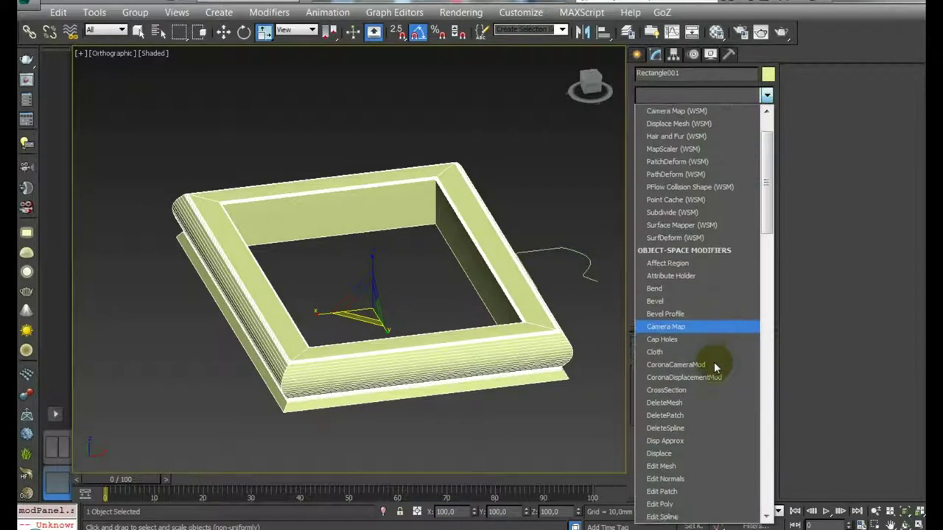
pyautogui.scroll(-2, 714, 361)
pyautogui.click(687, 444)
# Step: Enter Vertex sub-object mode and orbit to a top-down view of the frame
pyautogui.click(665, 314)
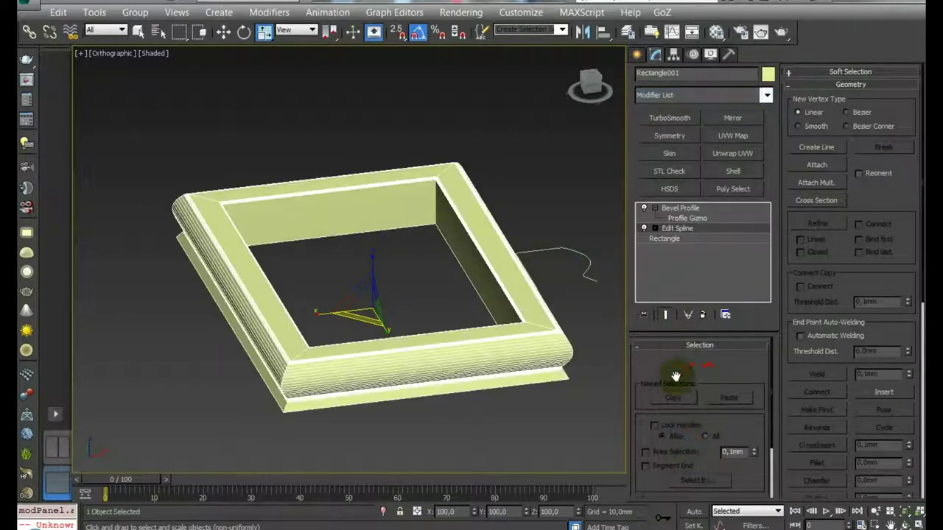
pyautogui.click(678, 365)
pyautogui.keyDown('alt'); pyautogui.moveTo(618, 327); pyautogui.dragTo(564, 396, button='middle'); pyautogui.keyUp('alt')
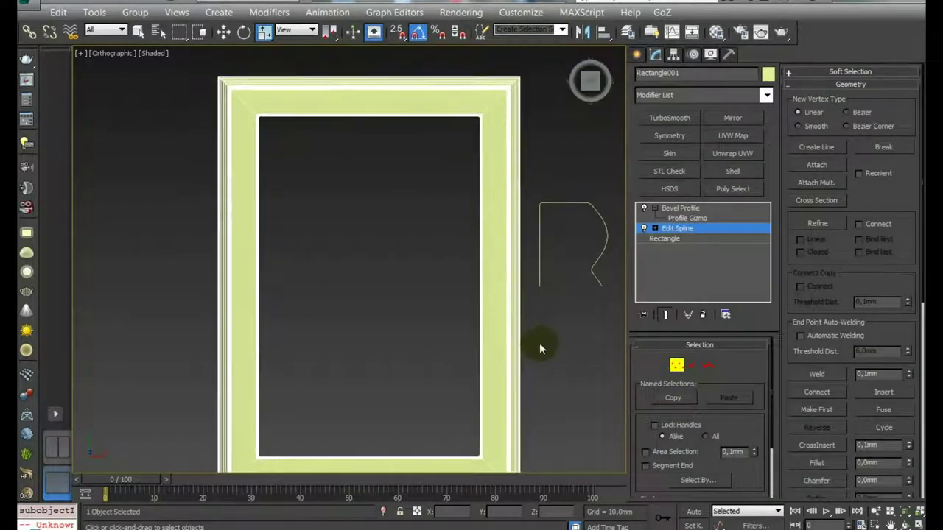
pyautogui.scroll(-3, 540, 343)
pyautogui.moveTo(293, 141); pyautogui.dragTo(561, 230)
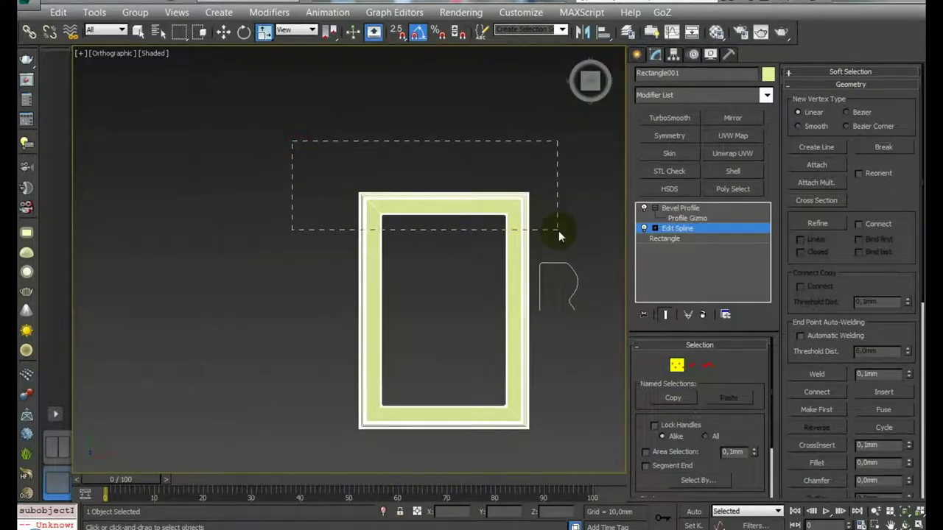
pyautogui.moveTo(307, 400); pyautogui.dragTo(547, 463)
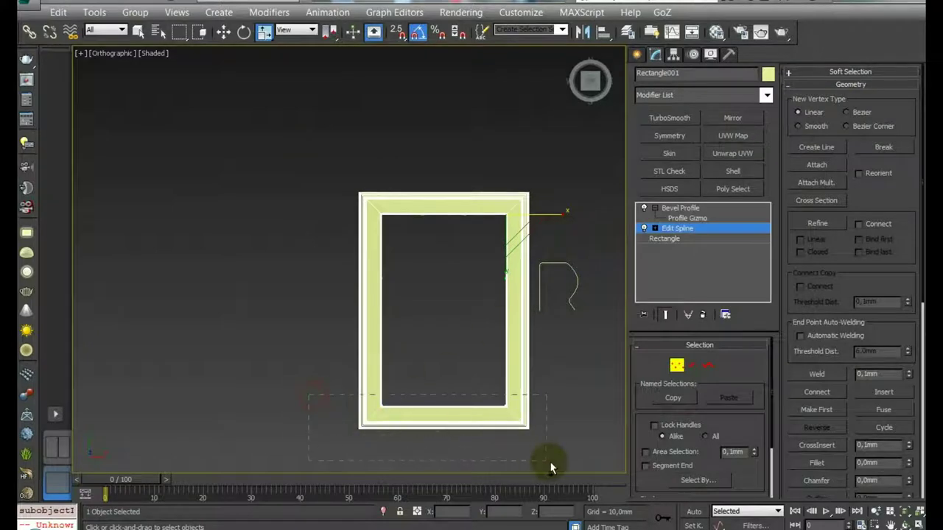
# Step: Turn off Show End Result and marquee-select the outline's top two corner vertices
pyautogui.click(665, 314)
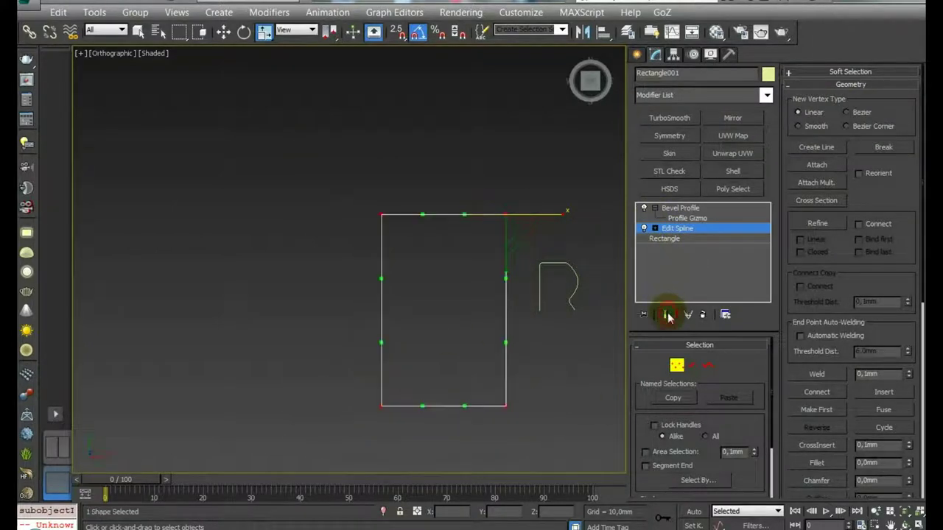
pyautogui.moveTo(318, 170); pyautogui.dragTo(528, 434)
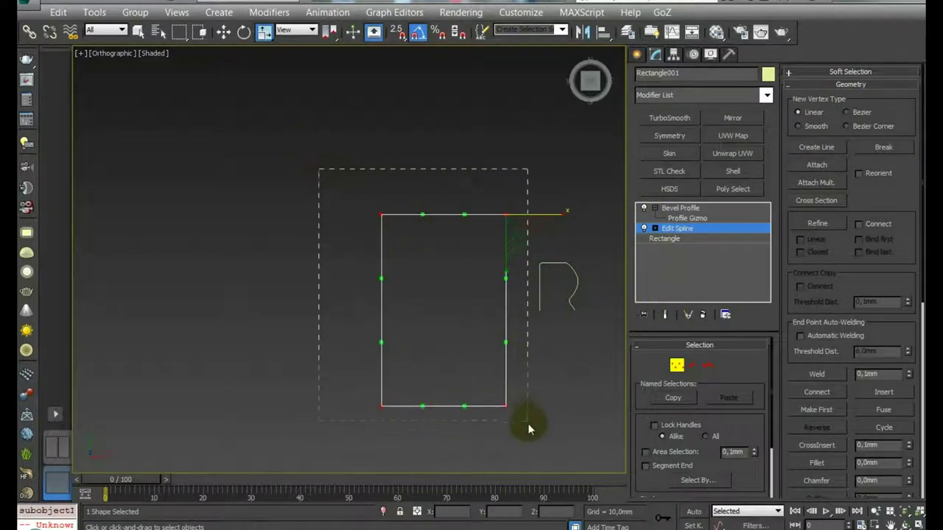
pyautogui.moveTo(348, 174); pyautogui.dragTo(396, 228)
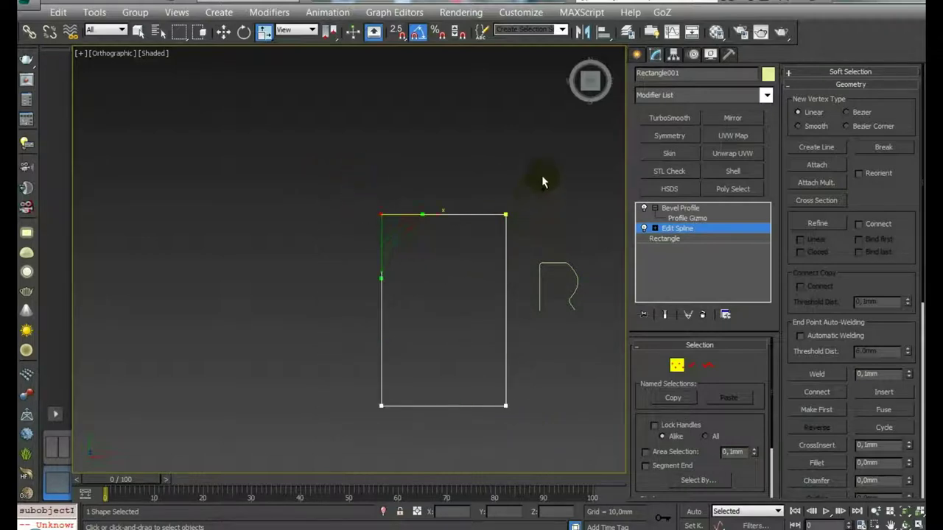
pyautogui.keyDown('ctrl'); pyautogui.moveTo(541, 176); pyautogui.dragTo(499, 228); pyautogui.keyUp('ctrl')
# Step: Add the two bottom corners to the selection and turn Show End Result back on
pyautogui.keyDown('ctrl'); pyautogui.moveTo(361, 422); pyautogui.dragTo(520, 397); pyautogui.keyUp('ctrl')
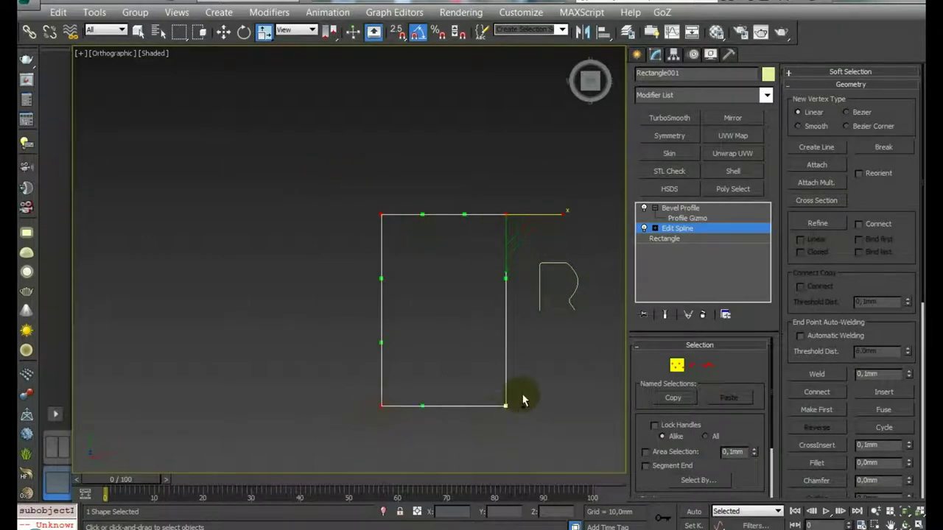
pyautogui.click(666, 315)
pyautogui.click(665, 314)
pyautogui.click(667, 315)
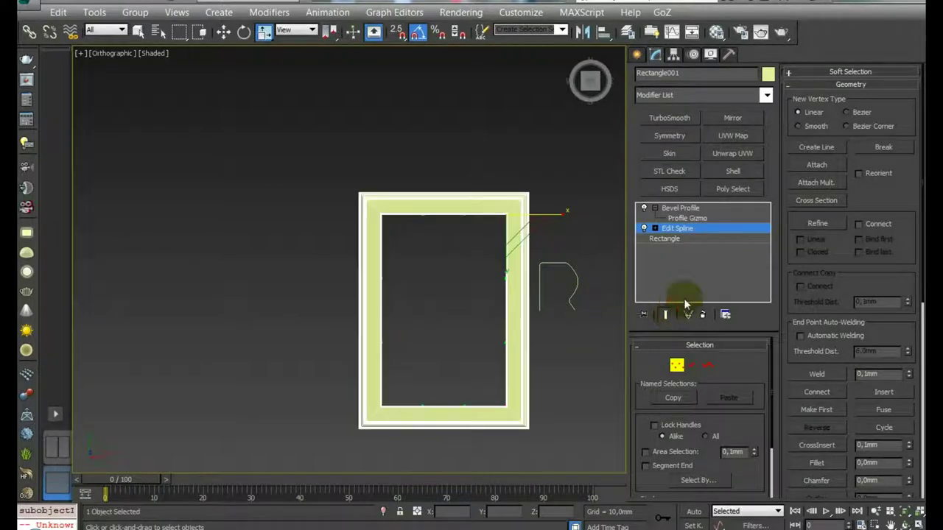
# Step: Fillet the four selected corners by about 11.9 mm and inspect the rounding
pyautogui.click(818, 463)
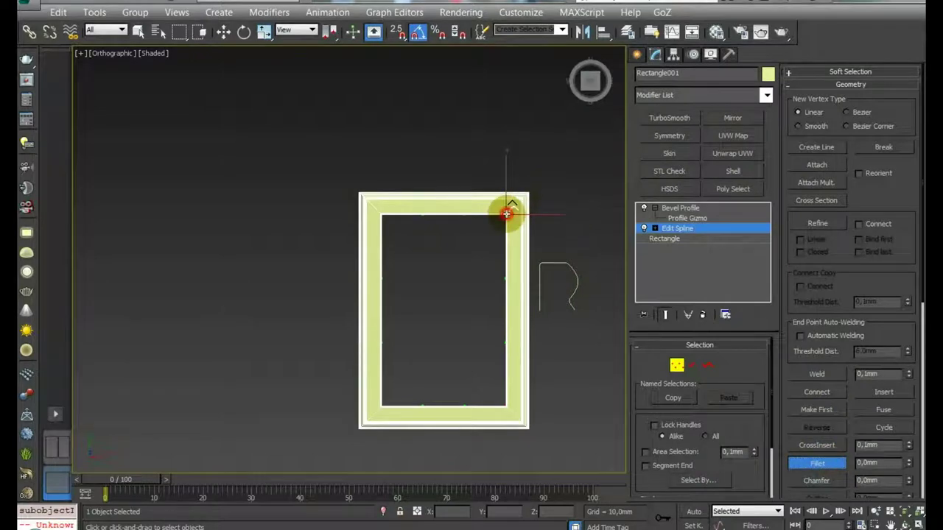
pyautogui.moveTo(506, 214); pyautogui.dragTo(496, 202)
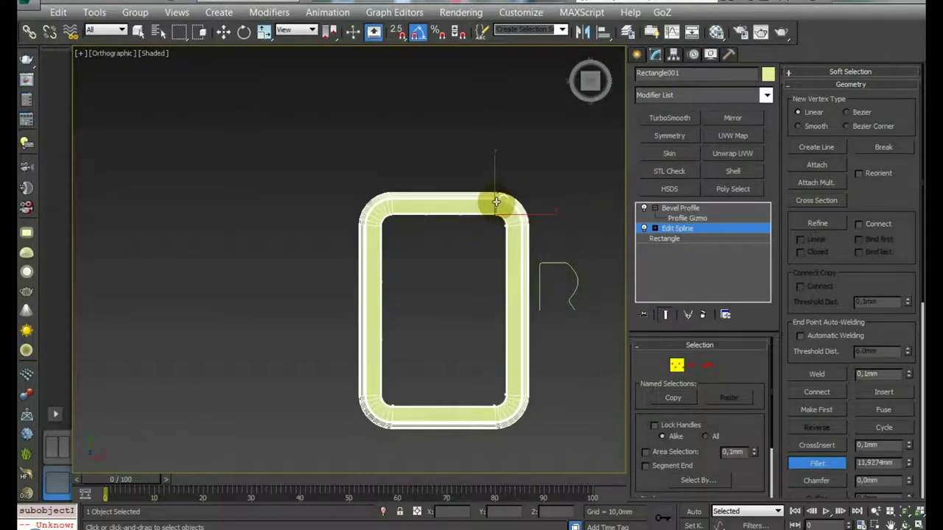
pyautogui.keyDown('alt'); pyautogui.moveTo(430, 331); pyautogui.dragTo(442, 243, button='middle'); pyautogui.keyUp('alt')
pyautogui.scroll(3, 442, 242)
pyautogui.scroll(3, 442, 242)
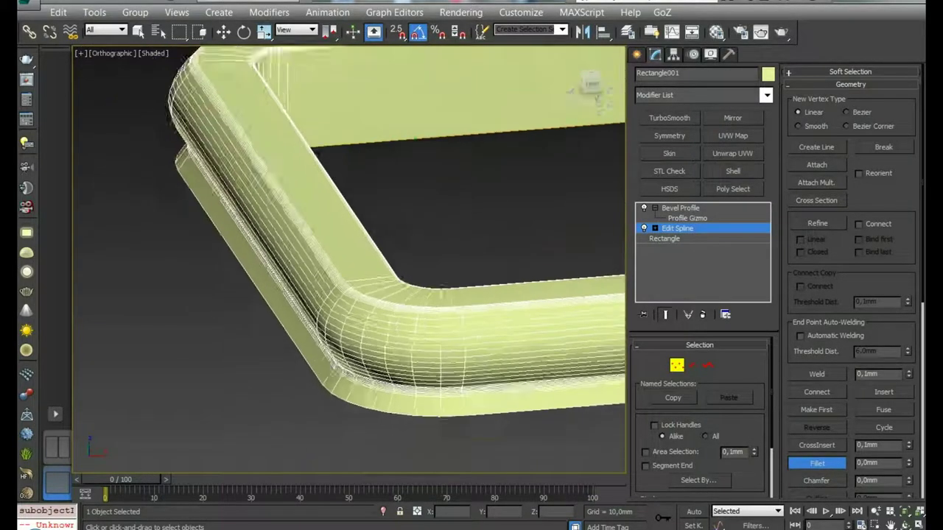
pyautogui.scroll(-10, 631, 263)
pyautogui.press('w')
pyautogui.keyDown('alt'); pyautogui.moveTo(551, 334); pyautogui.dragTo(568, 310, button='middle'); pyautogui.keyUp('alt')
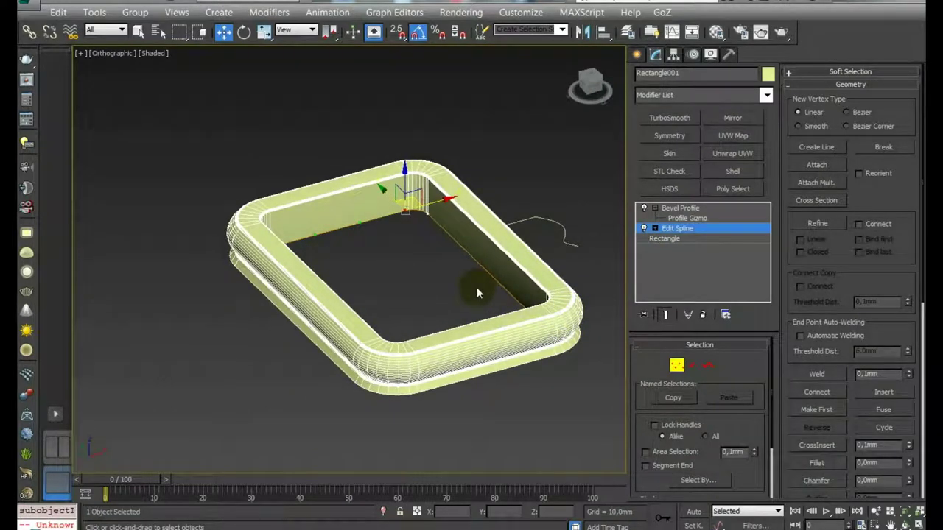
# Step: Toggle the Edit Spline modifier off and on repeatedly to compare sharp and rounded corners
pyautogui.click(645, 228)
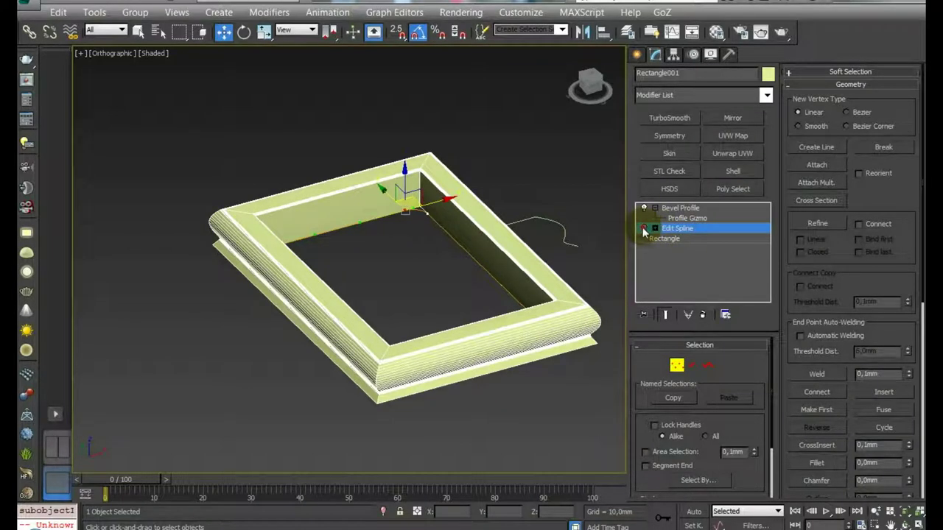
pyautogui.click(644, 229)
pyautogui.click(644, 229)
pyautogui.click(644, 230)
pyautogui.click(645, 229)
pyautogui.click(645, 229)
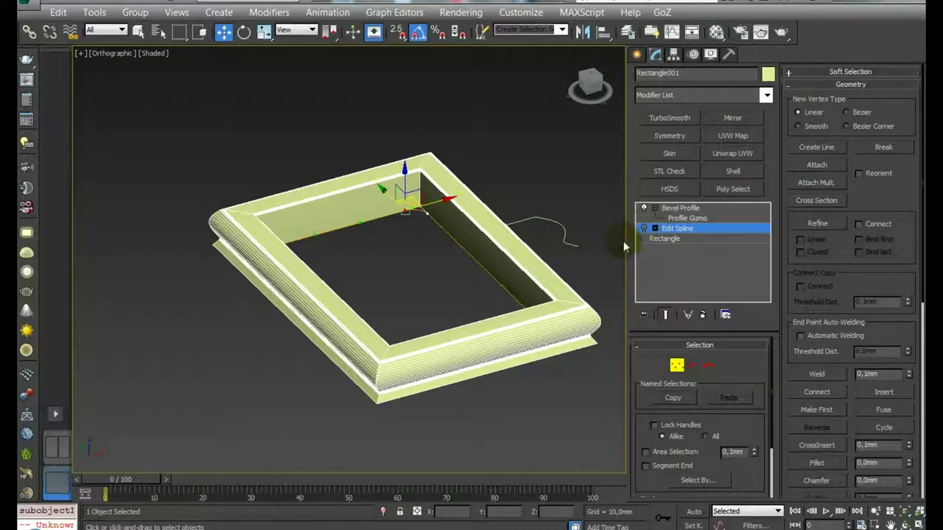
pyautogui.moveTo(444, 282)
pyautogui.keyDown('alt'); pyautogui.mouseDown(button='middle')
pyautogui.moveTo(520, 263)
pyautogui.moveTo(530, 295)
pyautogui.moveTo(514, 320)
pyautogui.moveTo(430, 305)
pyautogui.mouseUp(button='middle'); pyautogui.keyUp('alt')
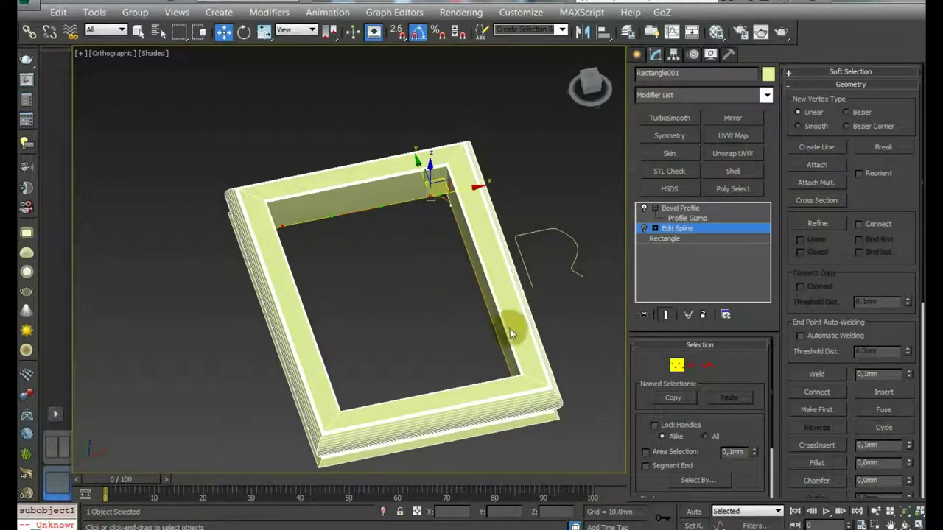
# Step: Click three spots in the viewport, then switch Edit Spline off and back on in Vertex mode
pyautogui.click(547, 368)
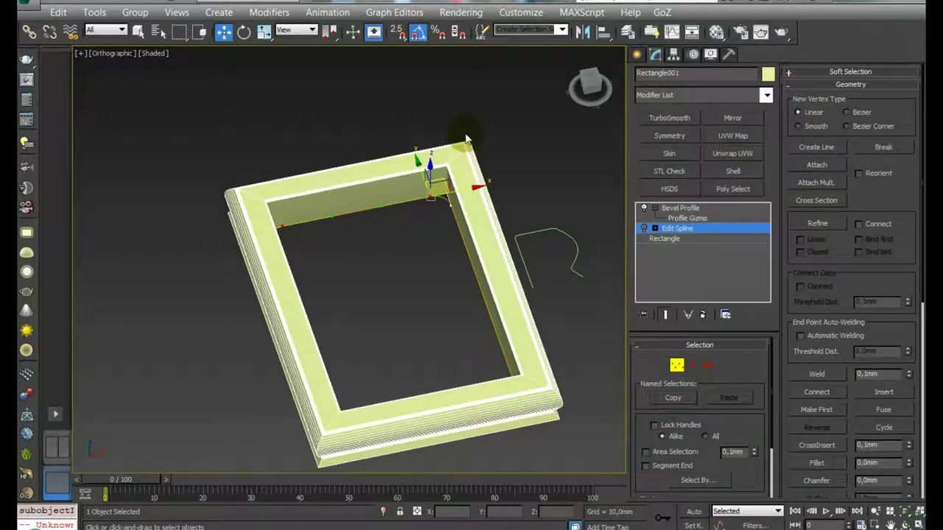
pyautogui.click(527, 387)
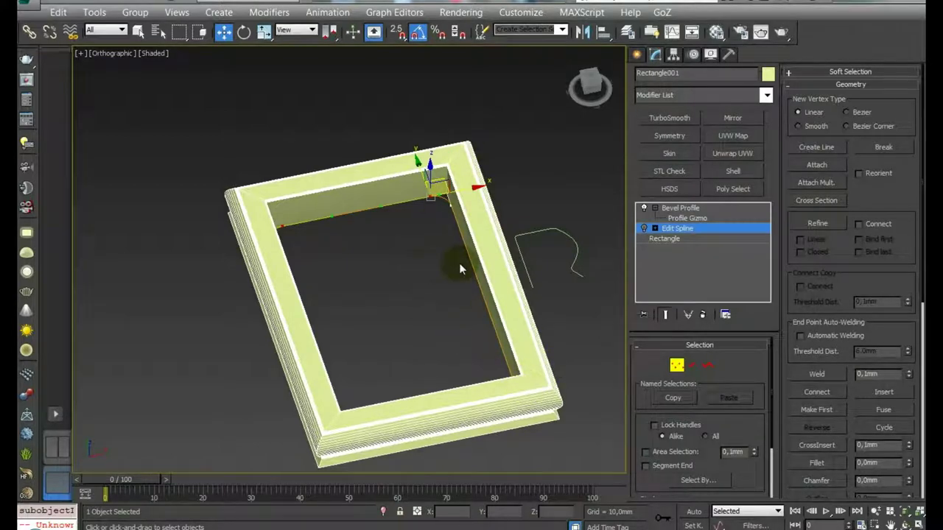
pyautogui.click(524, 283)
pyautogui.click(644, 229)
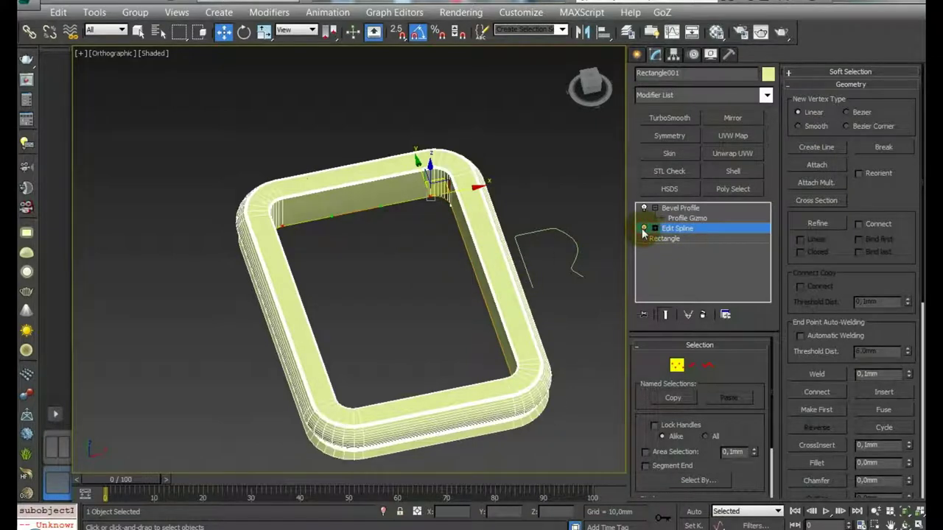
pyautogui.click(644, 230)
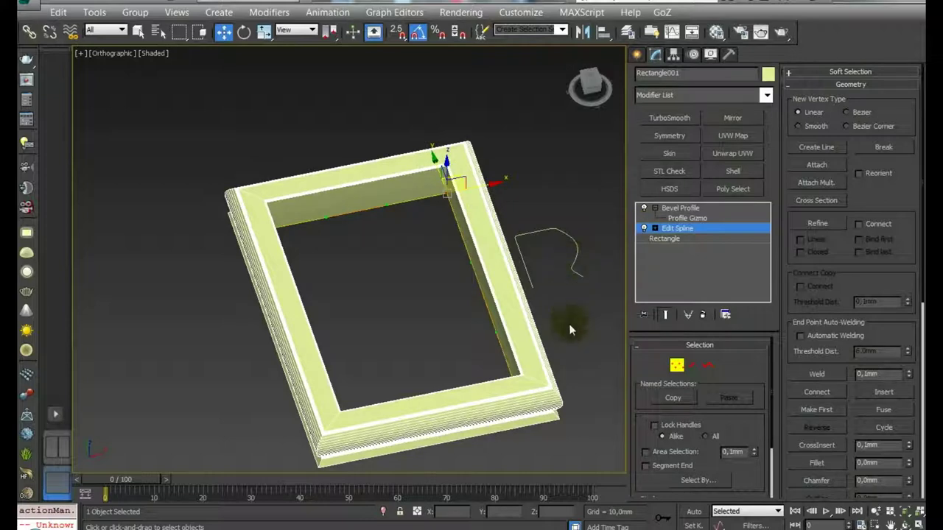
# Step: Drag the top-right corner vertex down and adjust its Bezier handles into a curved S-shaped notch
pyautogui.moveTo(479, 223)
pyautogui.keyDown('alt'); pyautogui.mouseDown(button='middle')
pyautogui.moveTo(503, 285)
pyautogui.moveTo(486, 266)
pyautogui.mouseUp(button='middle'); pyautogui.keyUp('alt')
pyautogui.moveTo(421, 130); pyautogui.dragTo(394, 204)
pyautogui.moveTo(374, 320)
pyautogui.keyDown('alt'); pyautogui.mouseDown(button='middle')
pyautogui.moveTo(357, 264)
pyautogui.moveTo(353, 281)
pyautogui.mouseUp(button='middle'); pyautogui.keyUp('alt')
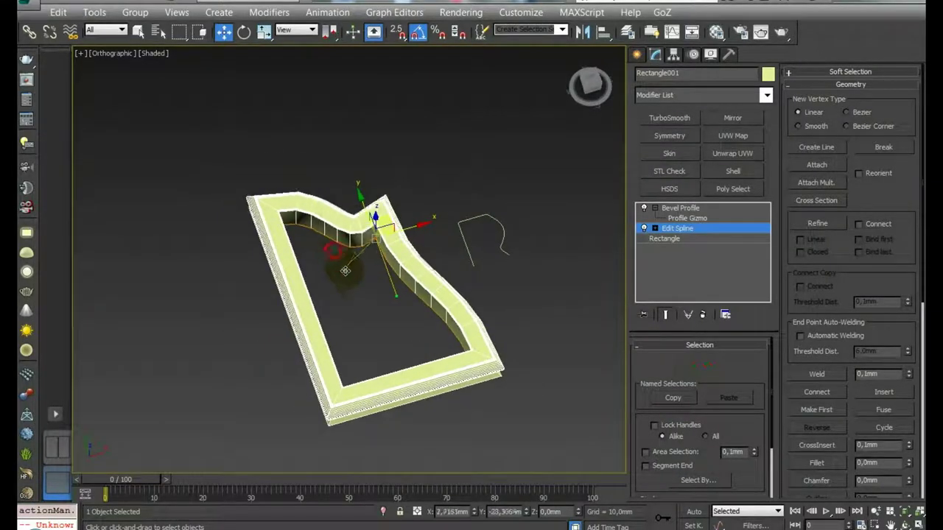
pyautogui.moveTo(353, 281)
pyautogui.mouseDown()
pyautogui.moveTo(324, 240)
pyautogui.moveTo(300, 252)
pyautogui.mouseUp()
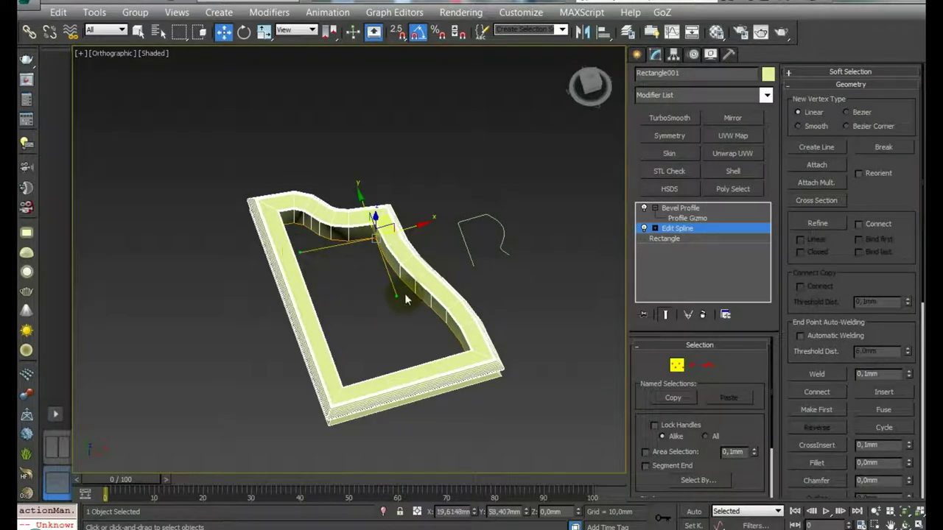
pyautogui.moveTo(396, 296)
pyautogui.mouseDown()
pyautogui.moveTo(400, 316)
pyautogui.moveTo(371, 336)
pyautogui.mouseUp()
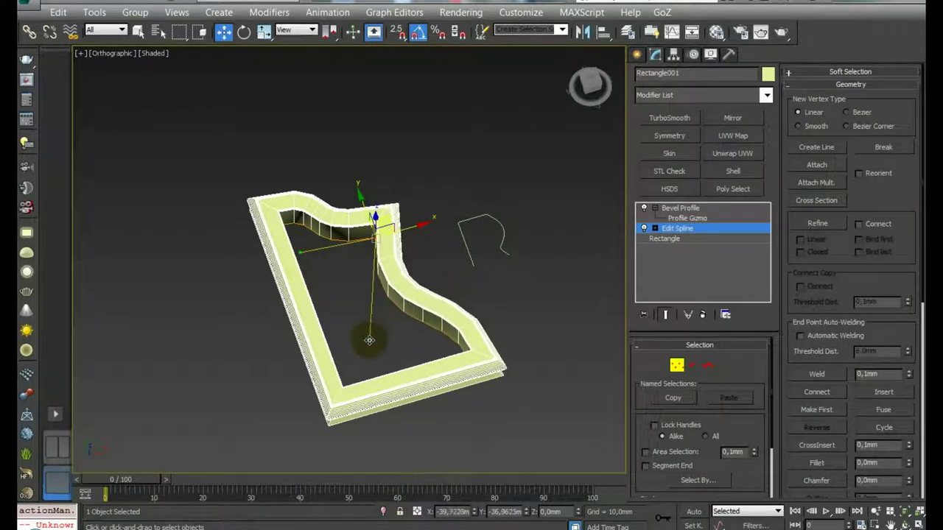
pyautogui.keyDown('alt'); pyautogui.moveTo(371, 337); pyautogui.dragTo(569, 296, button='middle'); pyautogui.keyUp('alt')
pyautogui.scroll(3, 477, 253)
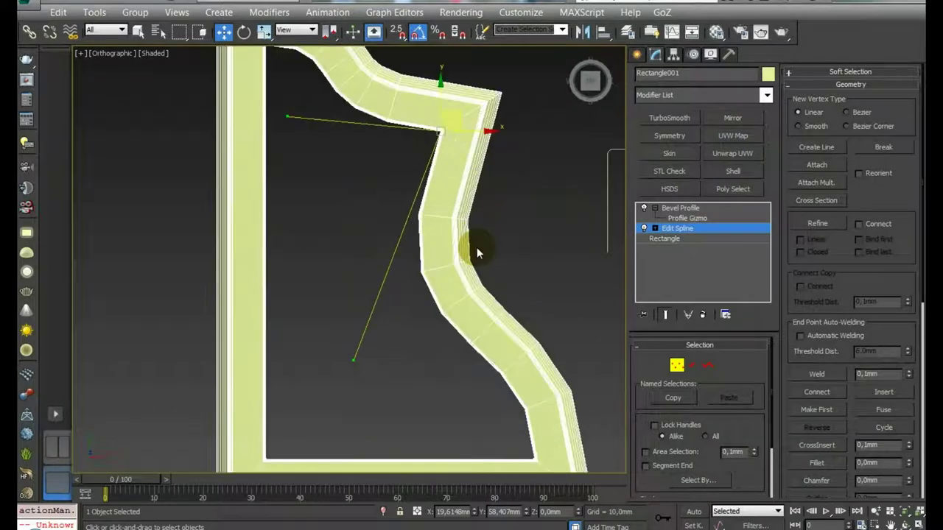
pyautogui.scroll(-2, 477, 250)
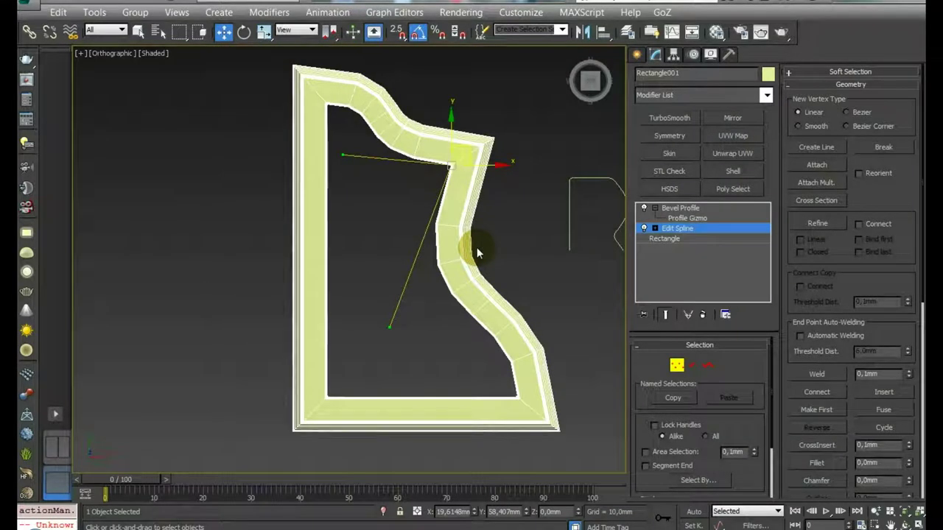
pyautogui.keyDown('alt'); pyautogui.moveTo(477, 252); pyautogui.dragTo(535, 366, button='middle'); pyautogui.keyUp('alt')
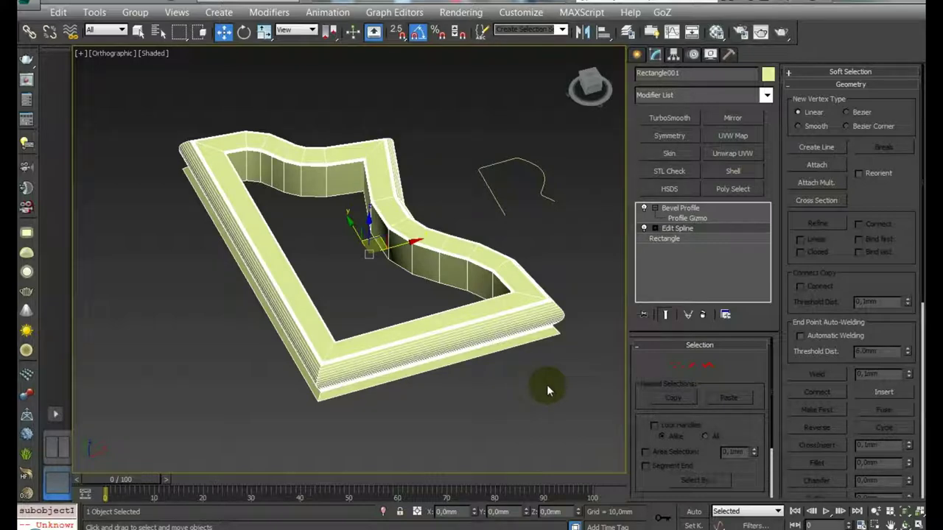
# Step: Orbit, pan and zoom around the notched frame, ending at a near top-down view
pyautogui.moveTo(547, 385)
pyautogui.keyDown('alt'); pyautogui.mouseDown(button='middle')
pyautogui.moveTo(463, 380)
pyautogui.moveTo(522, 357)
pyautogui.moveTo(484, 350)
pyautogui.mouseUp(button='middle'); pyautogui.keyUp('alt')
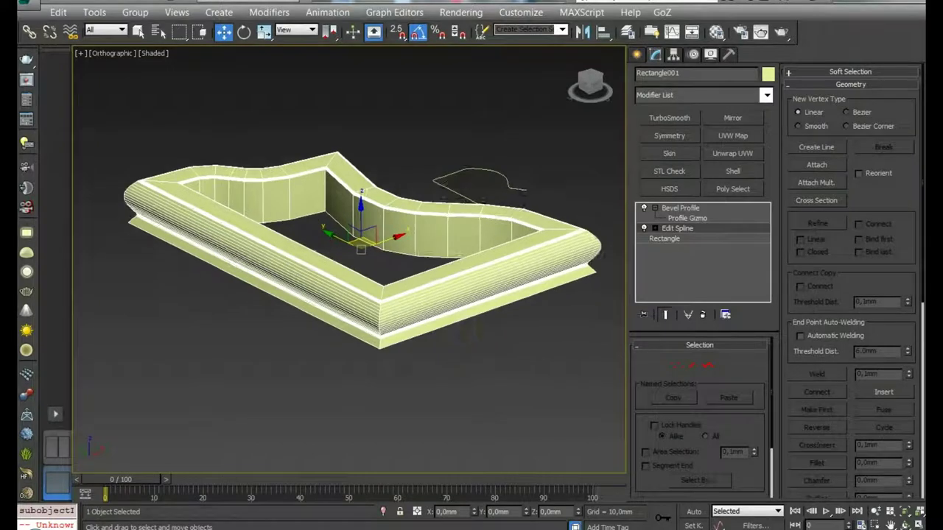
pyautogui.moveTo(483, 351); pyautogui.dragTo(533, 389, button='middle')
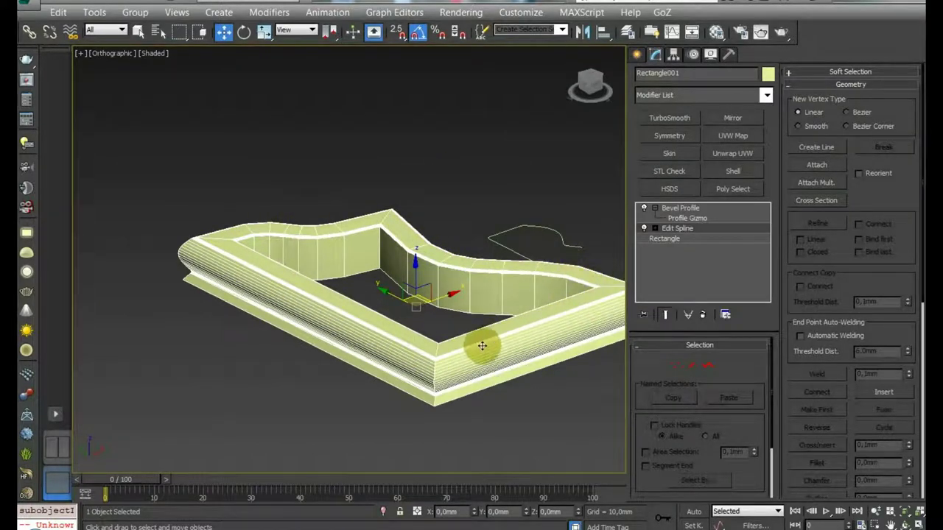
pyautogui.scroll(3, 383, 339)
pyautogui.scroll(-2, 372, 324)
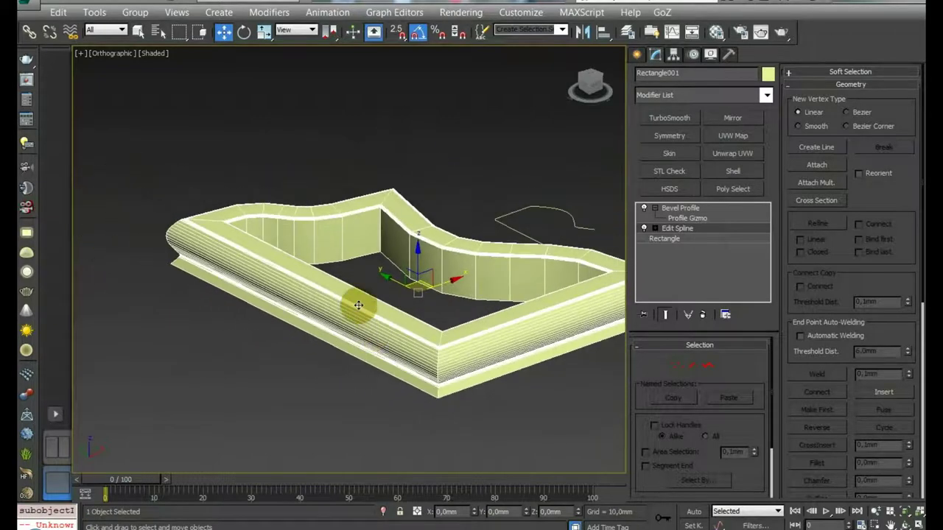
pyautogui.keyDown('alt'); pyautogui.moveTo(358, 305); pyautogui.dragTo(350, 291, button='middle'); pyautogui.keyUp('alt')
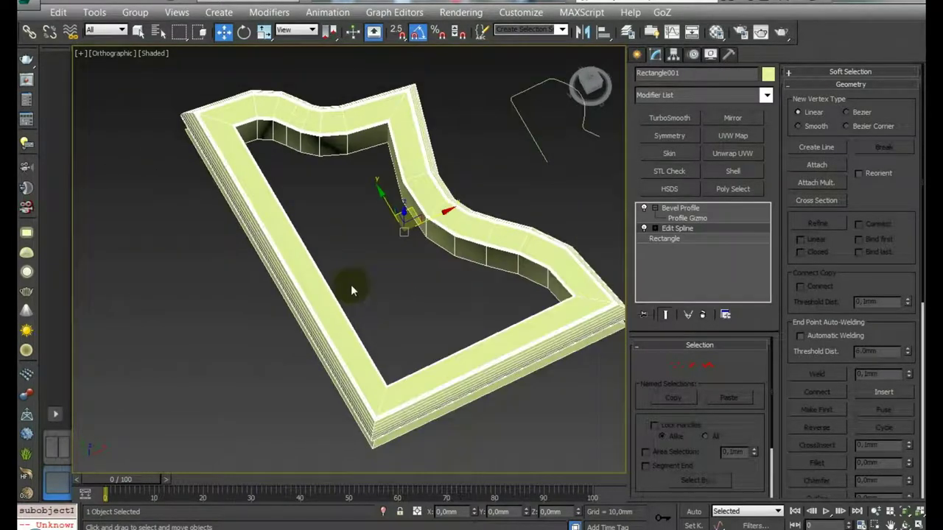
pyautogui.click(269, 210)
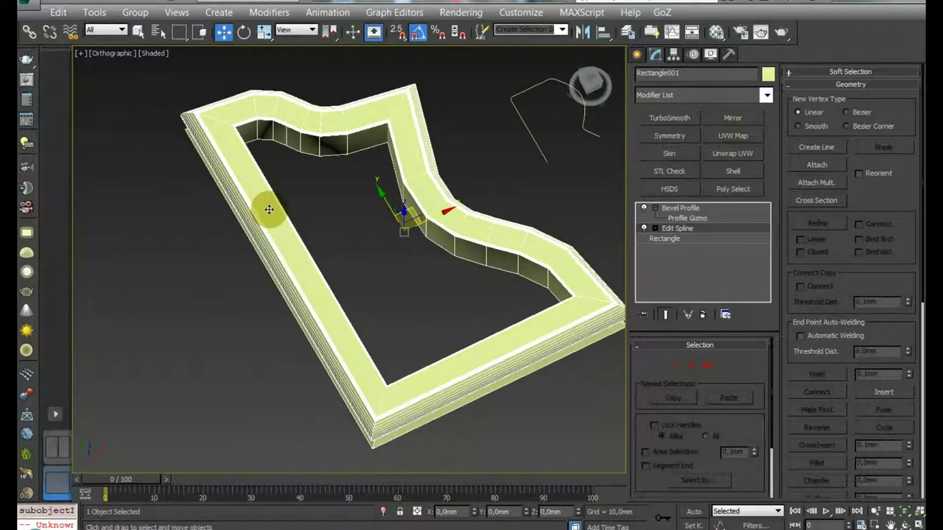
pyautogui.moveTo(333, 253)
pyautogui.keyDown('alt'); pyautogui.mouseDown(button='middle')
pyautogui.moveTo(333, 222)
pyautogui.moveTo(344, 252)
pyautogui.moveTo(352, 234)
pyautogui.moveTo(273, 253)
pyautogui.moveTo(265, 183)
pyautogui.mouseUp(button='middle'); pyautogui.keyUp('alt')
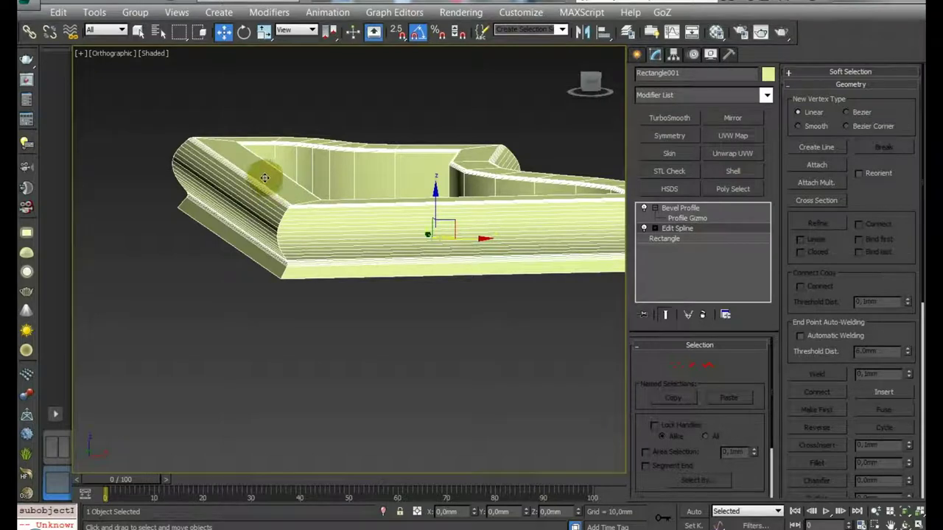
pyautogui.keyDown('alt'); pyautogui.moveTo(270, 179); pyautogui.dragTo(263, 86, button='middle'); pyautogui.keyUp('alt')
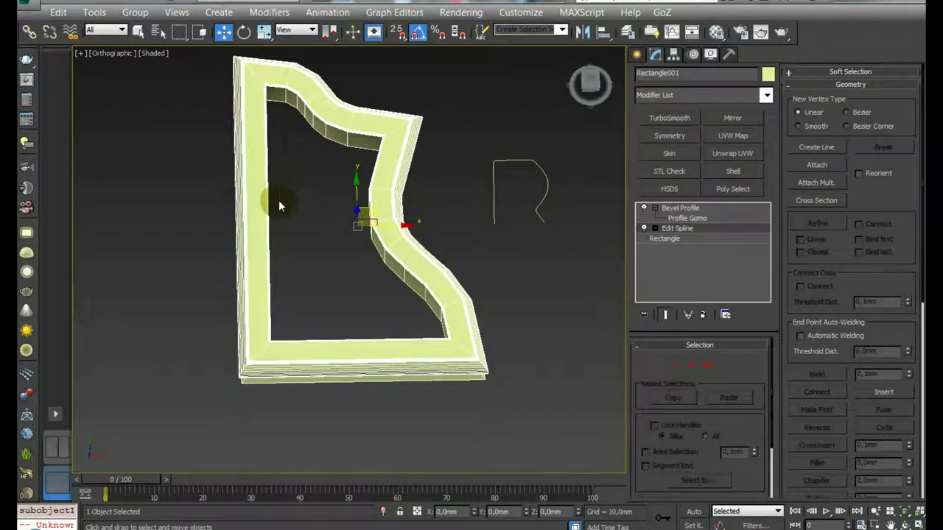
pyautogui.moveTo(274, 202)
pyautogui.keyDown('alt'); pyautogui.mouseDown(button='middle')
pyautogui.moveTo(278, 225)
pyautogui.moveTo(490, 244)
pyautogui.moveTo(551, 284)
pyautogui.mouseUp(button='middle'); pyautogui.keyUp('alt')
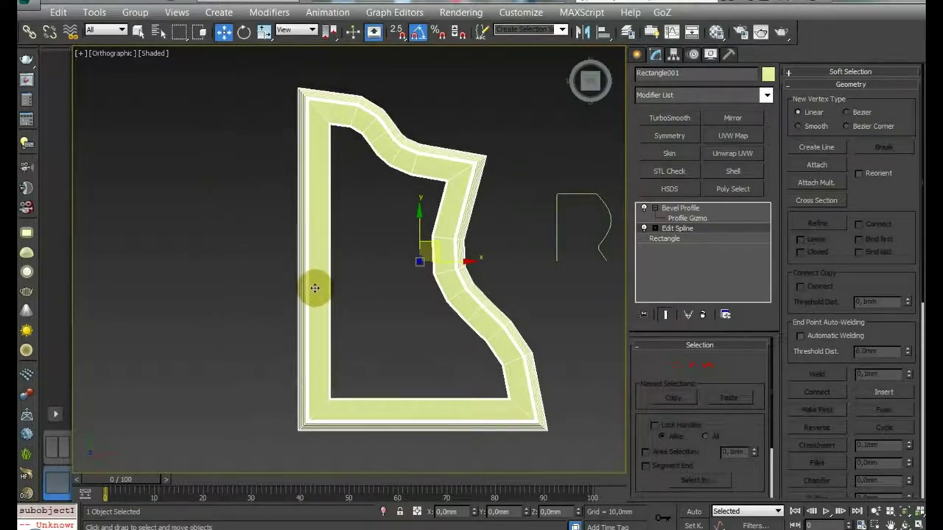
pyautogui.moveTo(231, 74)
pyautogui.mouseDown()
pyautogui.moveTo(316, 79)
pyautogui.moveTo(577, 484)
pyautogui.mouseUp()
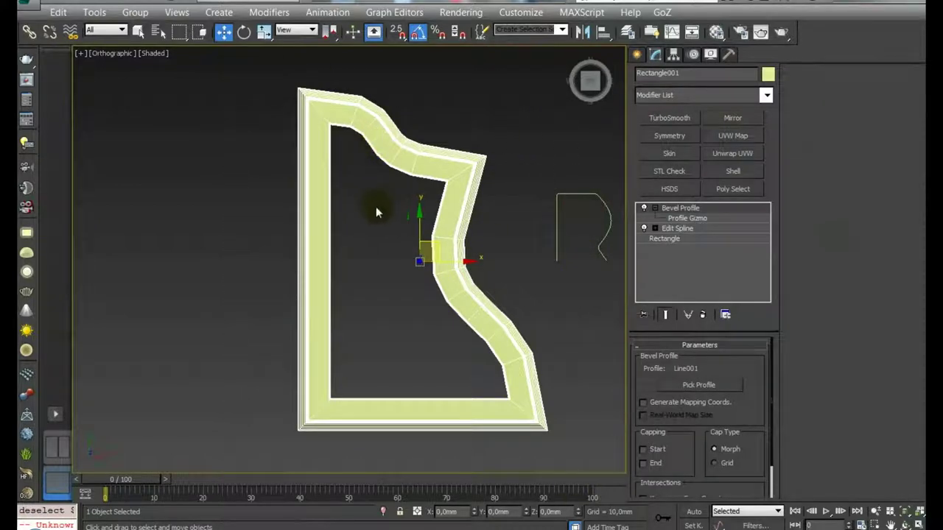
# Step: Tilt the view back to a 3D angle to preview the smooth-shaded notched frame
pyautogui.moveTo(283, 282)
pyautogui.keyDown('alt'); pyautogui.mouseDown(button='middle')
pyautogui.moveTo(401, 237)
pyautogui.moveTo(358, 330)
pyautogui.mouseUp(button='middle'); pyautogui.keyUp('alt')
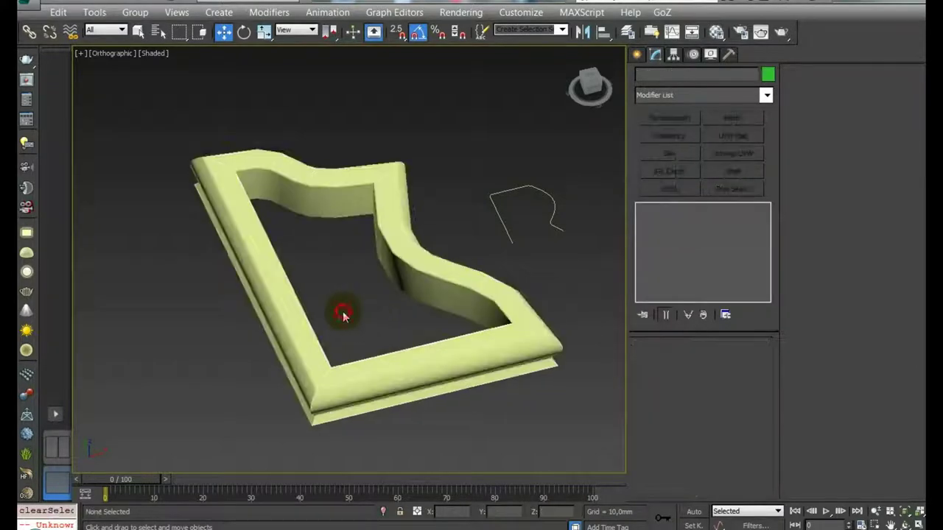
# Step: Deselect the frame, orbit to a new angle and select it again
pyautogui.keyDown('alt'); pyautogui.moveTo(358, 329); pyautogui.dragTo(376, 328, button='middle'); pyautogui.keyUp('alt')
pyautogui.click(379, 325)
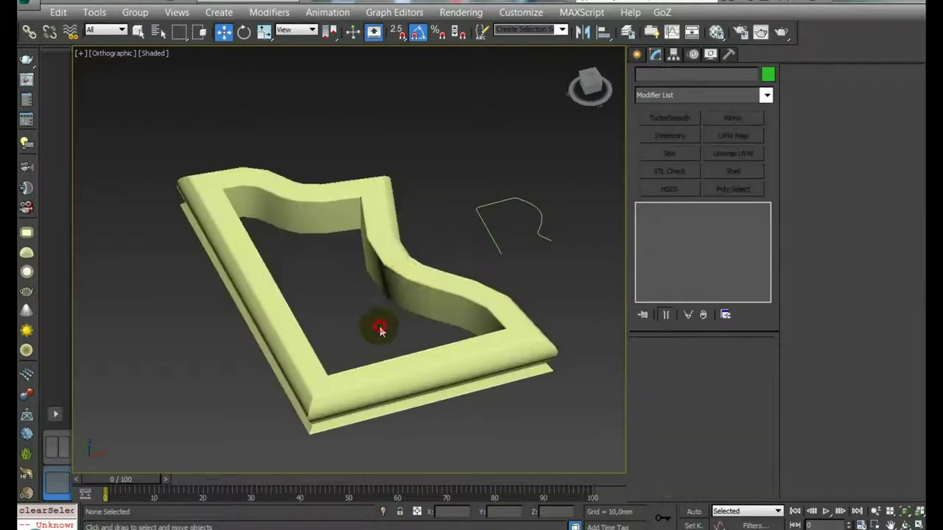
pyautogui.moveTo(400, 270)
pyautogui.keyDown('alt'); pyautogui.mouseDown(button='middle')
pyautogui.moveTo(382, 334)
pyautogui.moveTo(393, 246)
pyautogui.mouseUp(button='middle'); pyautogui.keyUp('alt')
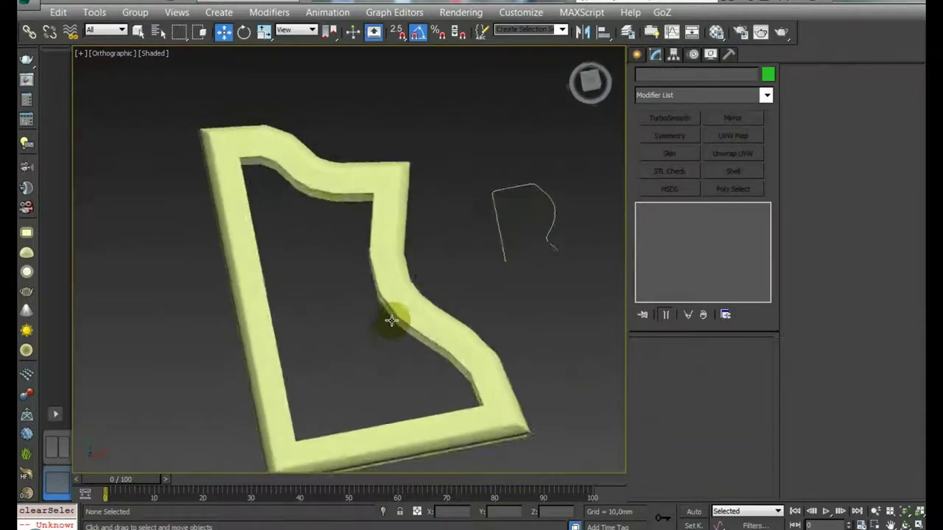
pyautogui.click(391, 250)
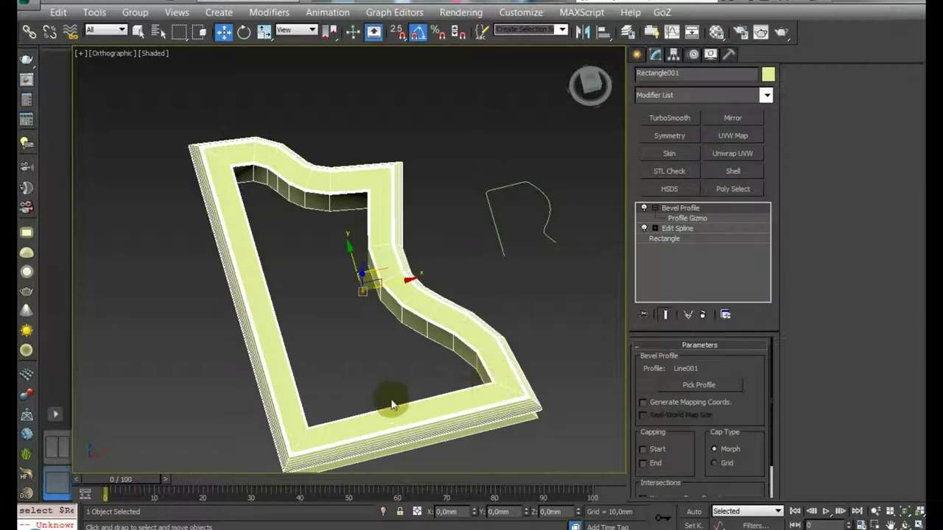
pyautogui.scroll(3, 386, 367)
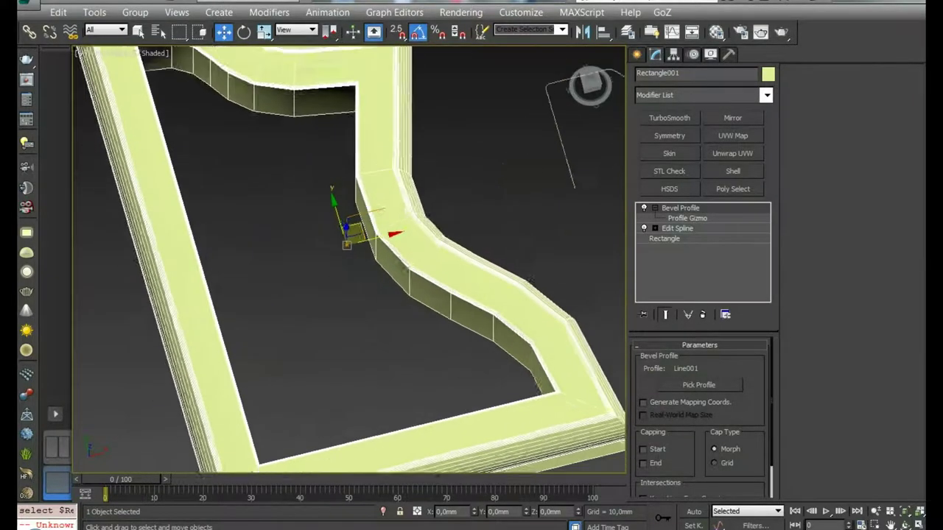
pyautogui.scroll(-2, 421, 337)
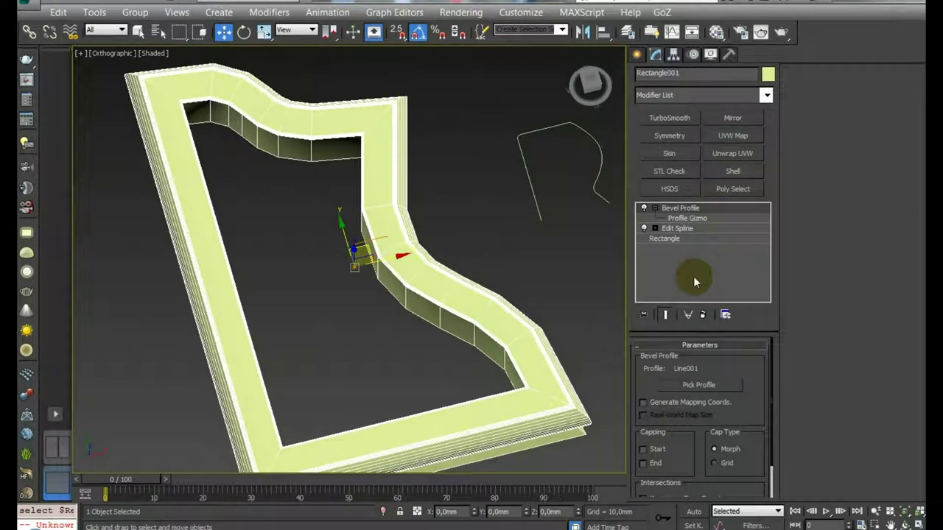
# Step: Show Rectangle001's base parameters: 200 mm length, 130 mm width, 0 mm corner radius
pyautogui.click(674, 227)
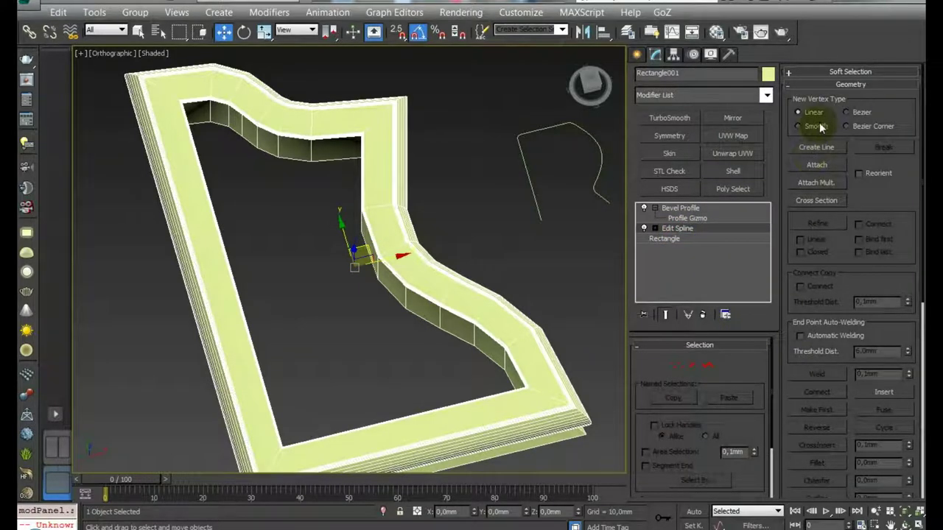
pyautogui.click(677, 366)
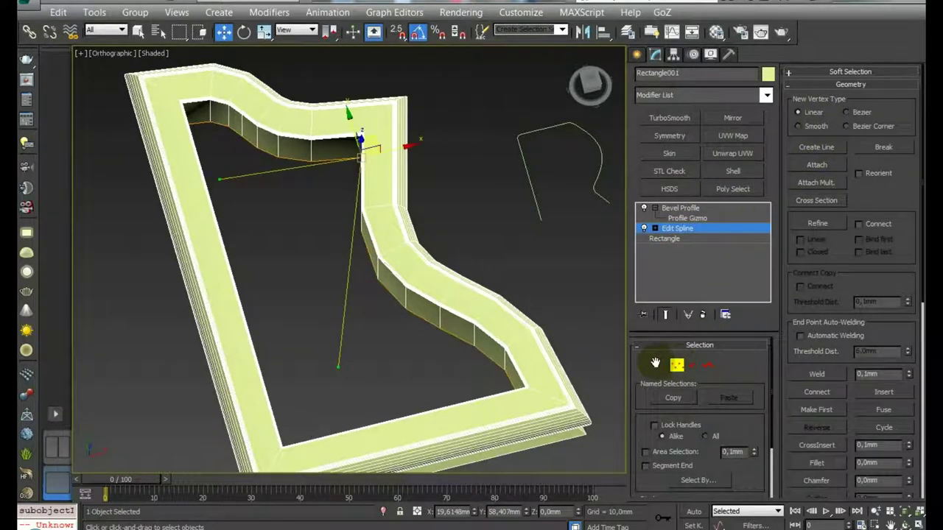
pyautogui.click(672, 242)
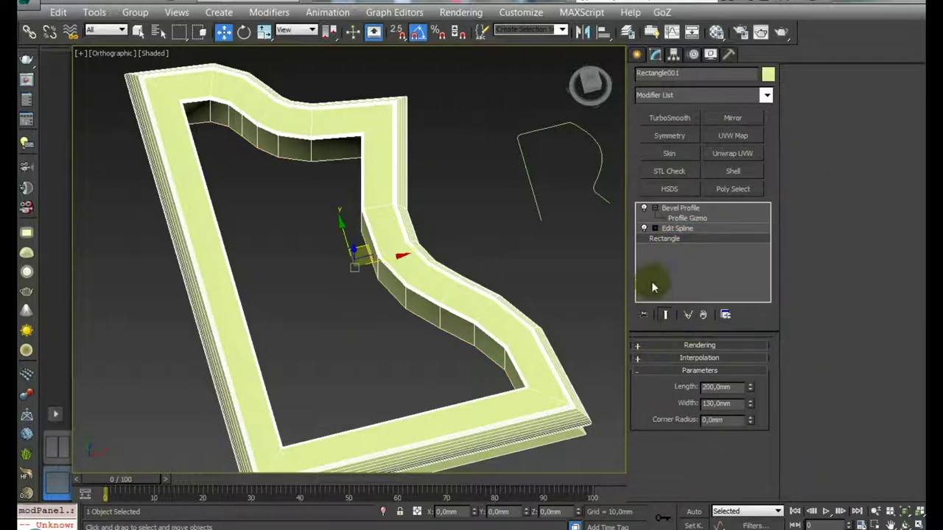
# Step: Turn off Adaptive interpolation on the rectangle's curves, comparing with Edit Spline toggled
pyautogui.click(644, 230)
pyautogui.click(659, 240)
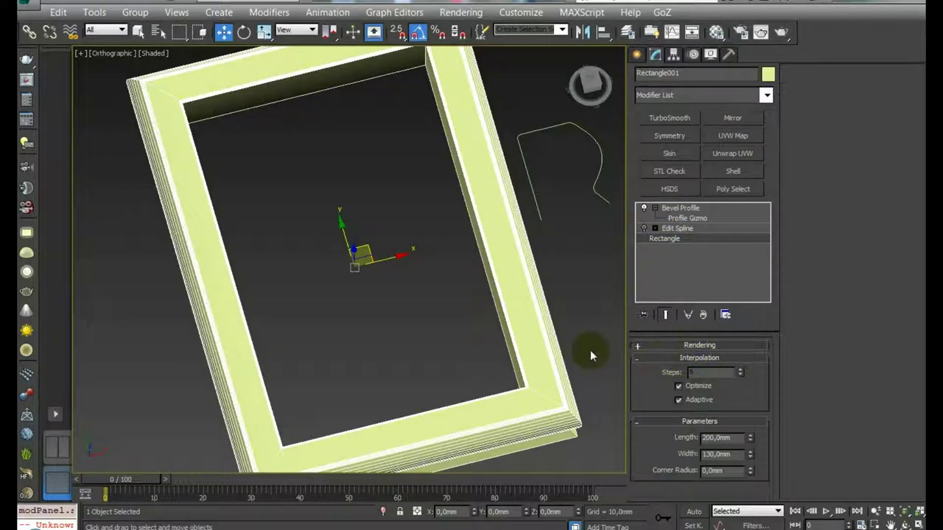
pyautogui.click(644, 229)
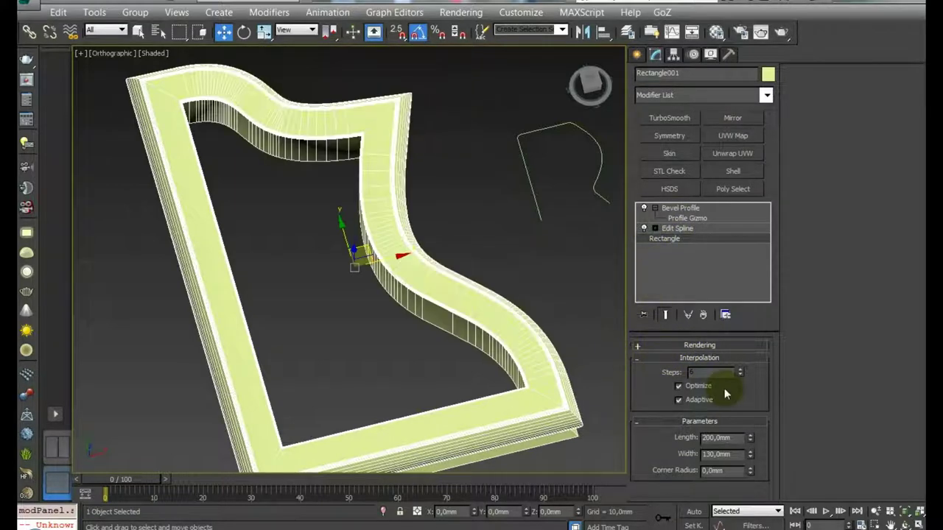
pyautogui.click(678, 401)
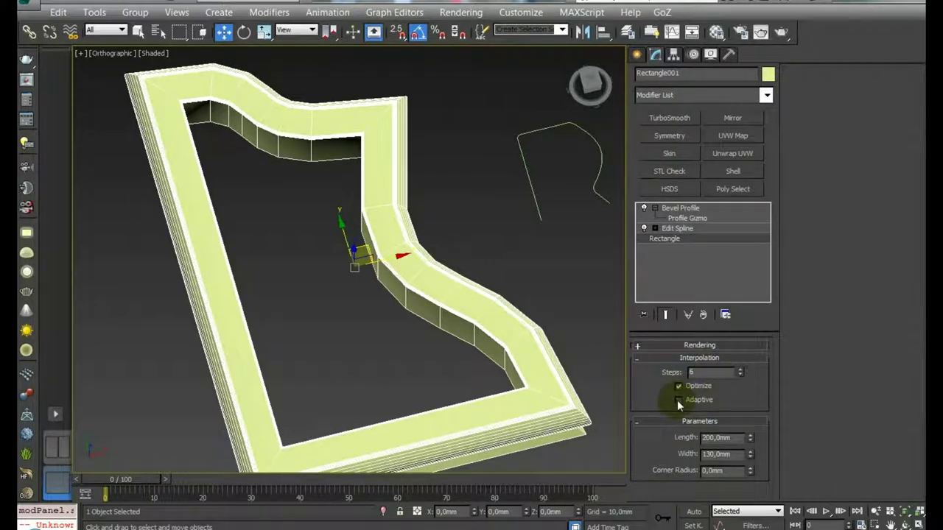
# Step: Deselect and reselect the frame, then pan and zoom out to view it
pyautogui.click(405, 341)
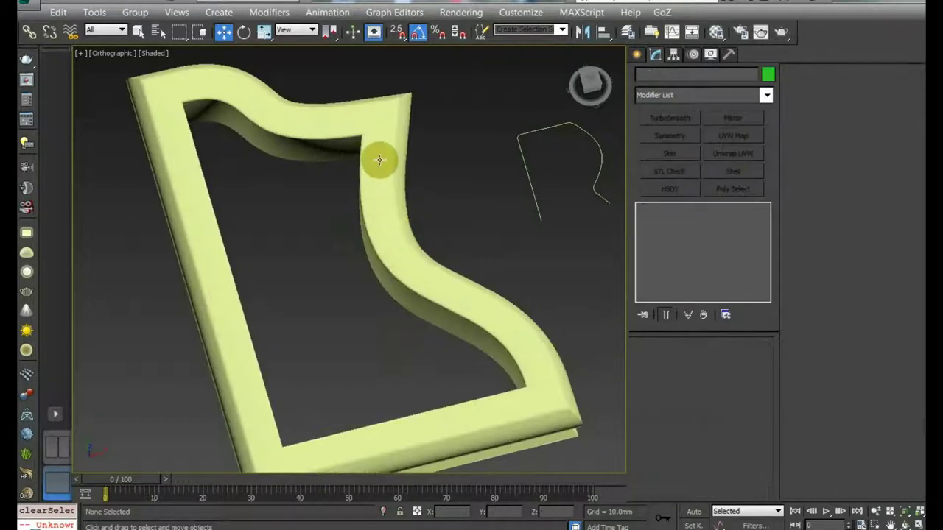
pyautogui.moveTo(368, 263); pyautogui.dragTo(432, 227, button='middle')
pyautogui.click(448, 215)
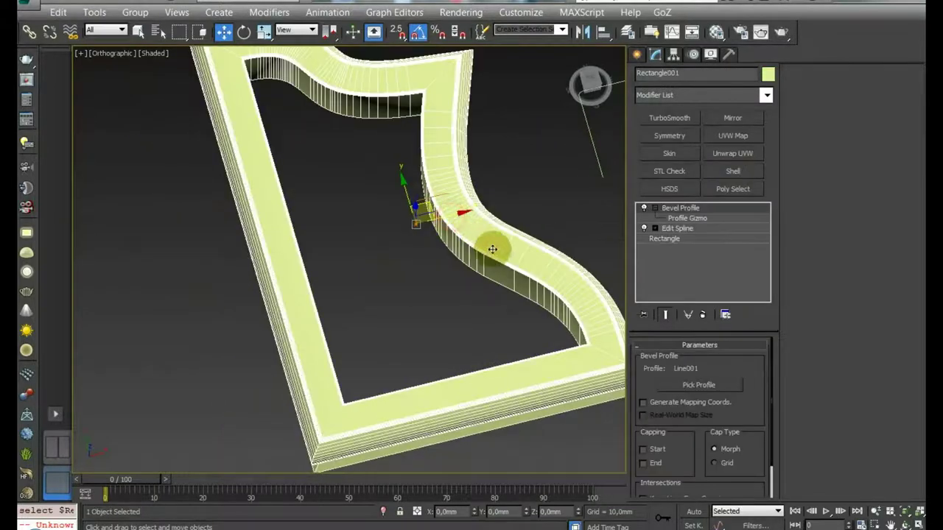
pyautogui.moveTo(492, 249); pyautogui.dragTo(431, 317, button='middle')
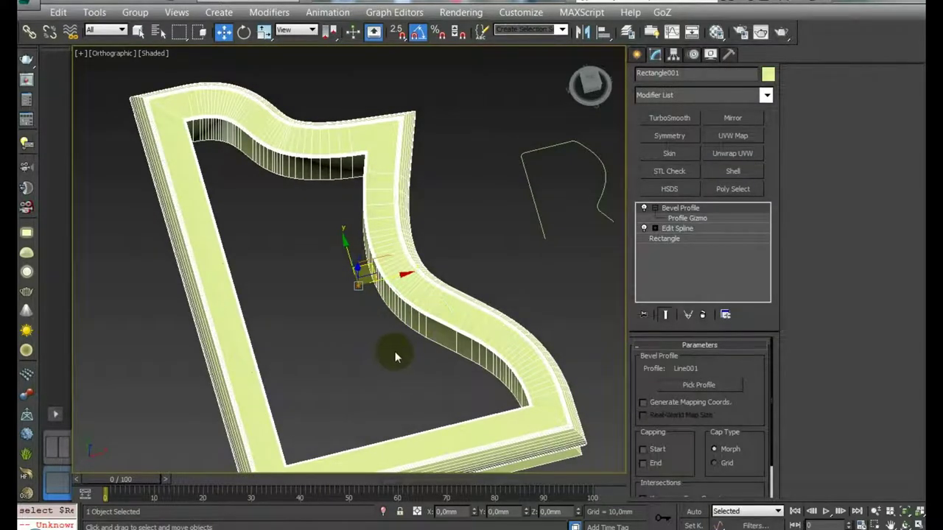
pyautogui.scroll(-2, 431, 314)
pyautogui.scroll(-1, 431, 315)
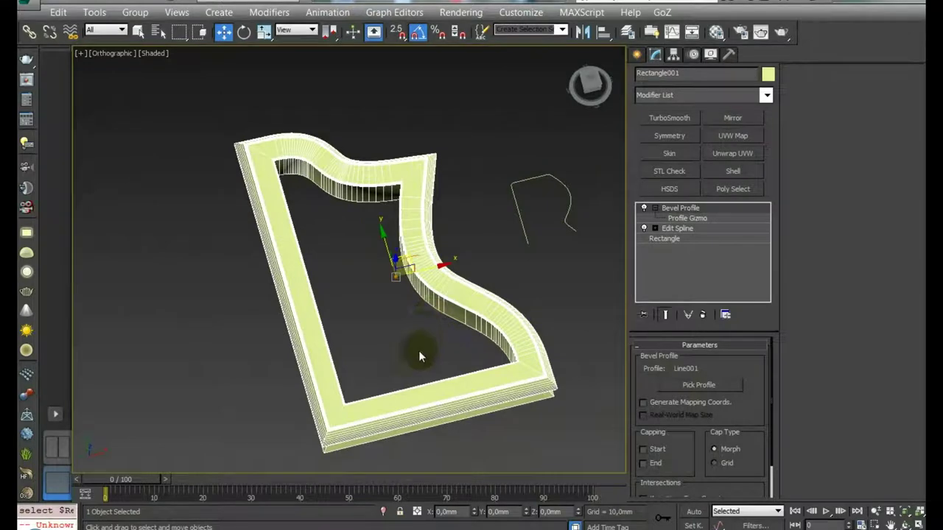
# Step: From top view, export the selected frame as StereoLitho STL named ramka, overwriting the existing file
pyautogui.press('t')
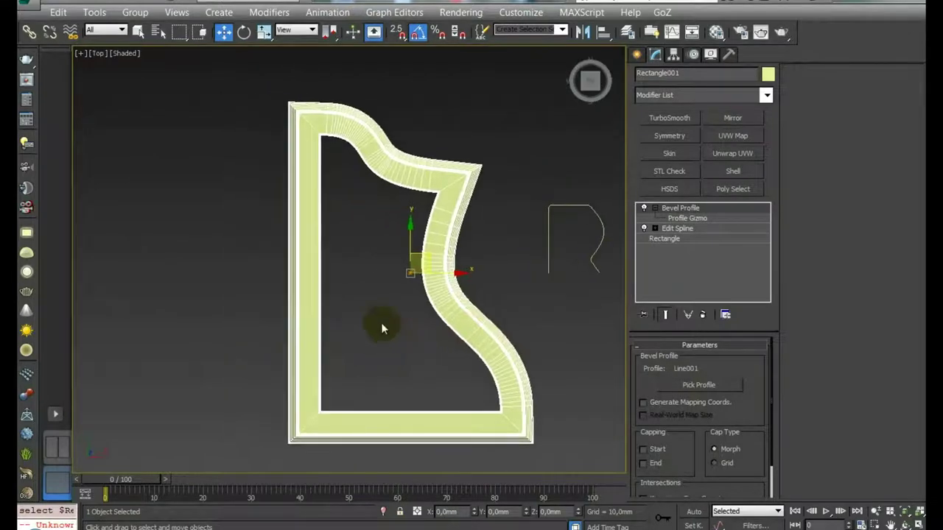
pyautogui.click(23, 7)
pyautogui.moveTo(70, 239)
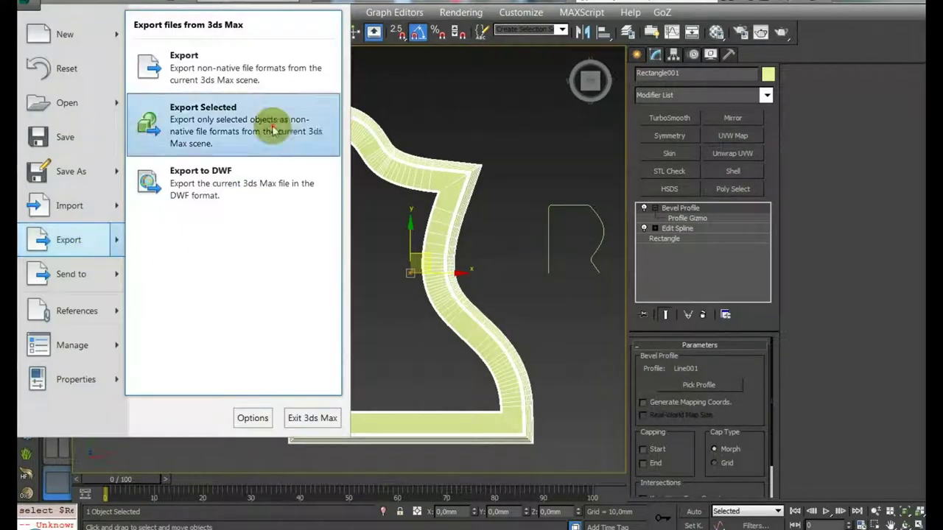
pyautogui.click(263, 78)
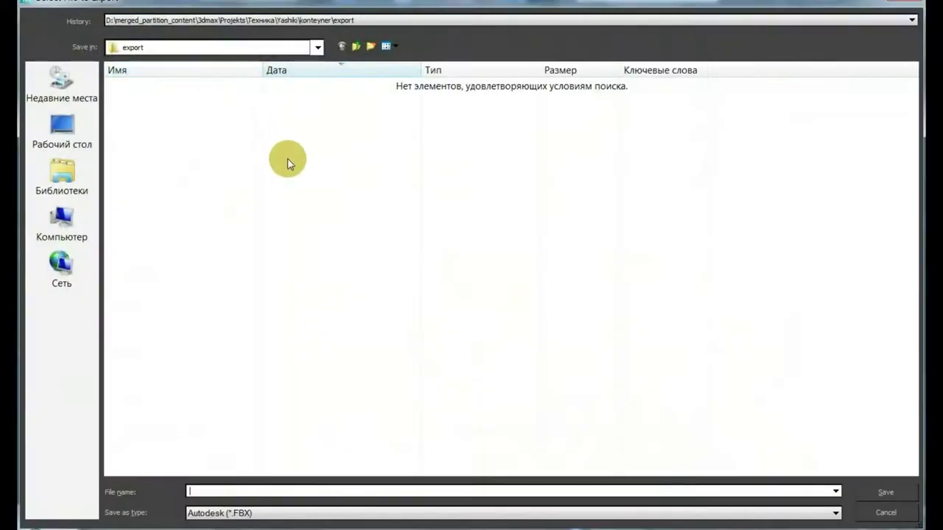
pyautogui.click(295, 513)
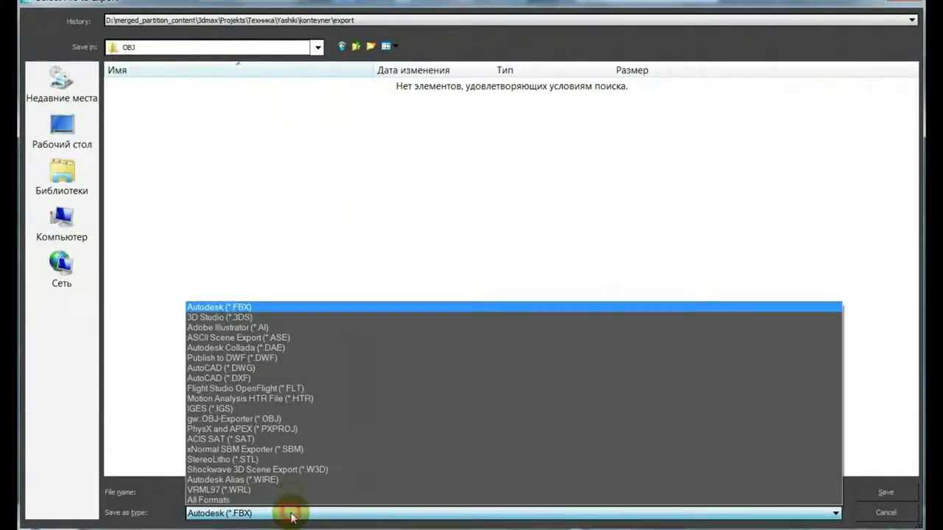
pyautogui.click(273, 464)
pyautogui.click(137, 87)
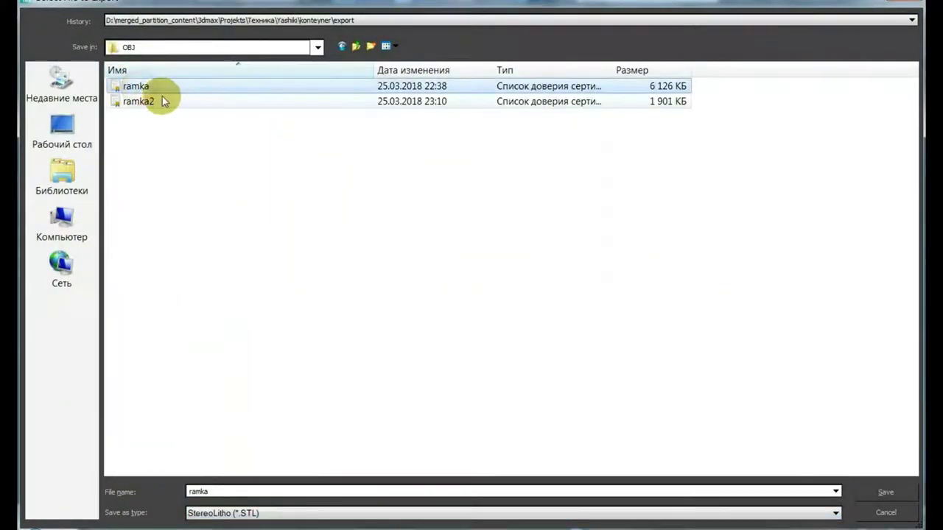
pyautogui.click(891, 492)
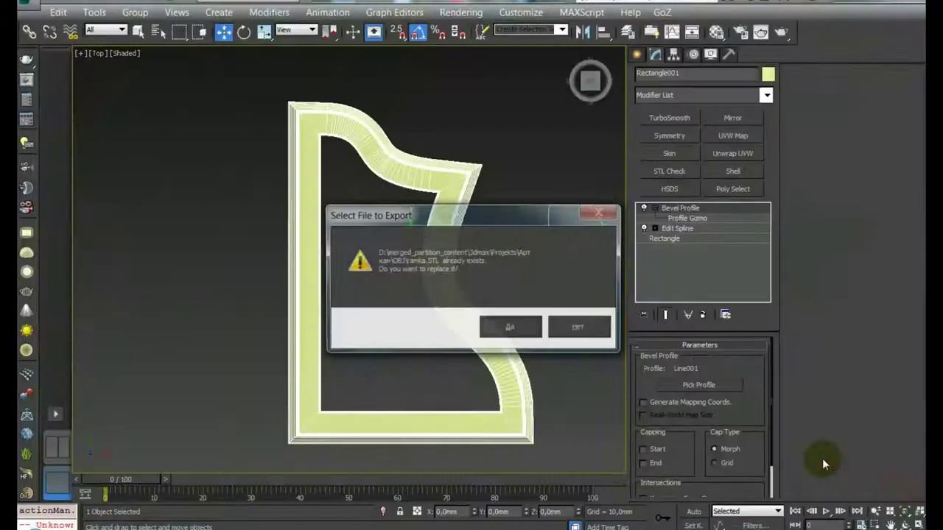
pyautogui.click(501, 327)
pyautogui.click(499, 325)
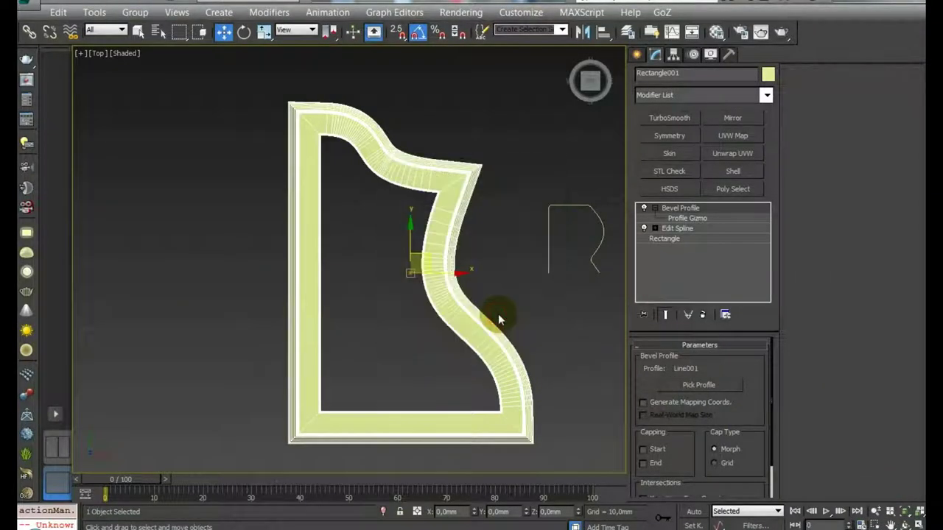
pyautogui.click(519, 327)
pyautogui.click(517, 325)
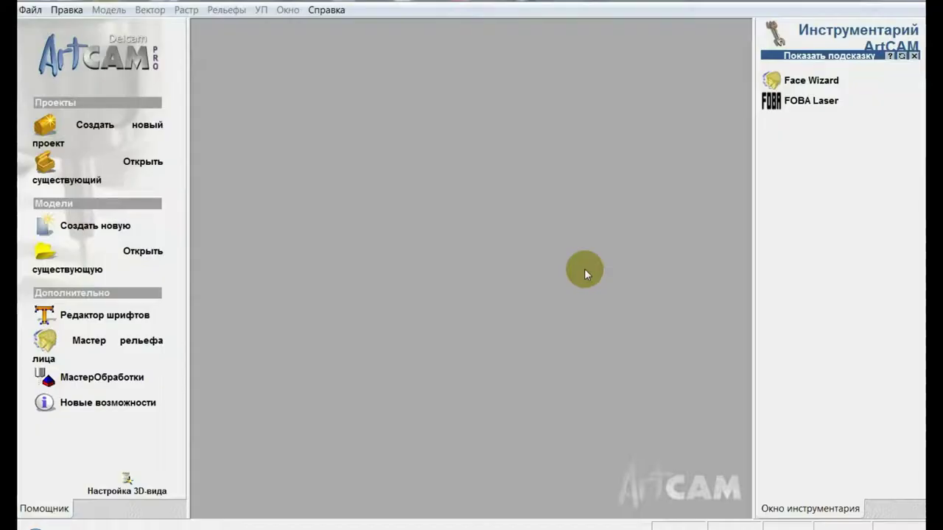
# Step: Create a new ArtCAM model, keeping Height and Width at 300.0 mm
pyautogui.click(28, 10)
pyautogui.moveTo(53, 26)
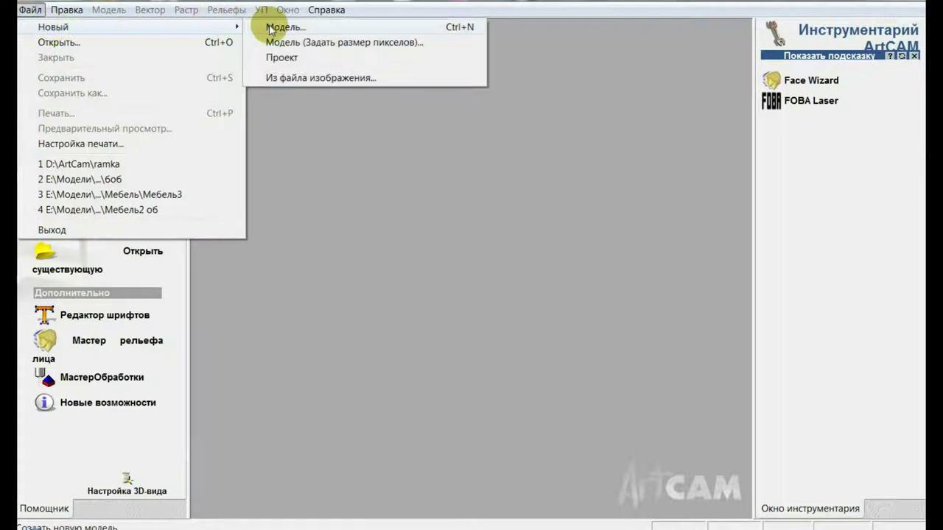
pyautogui.click(274, 27)
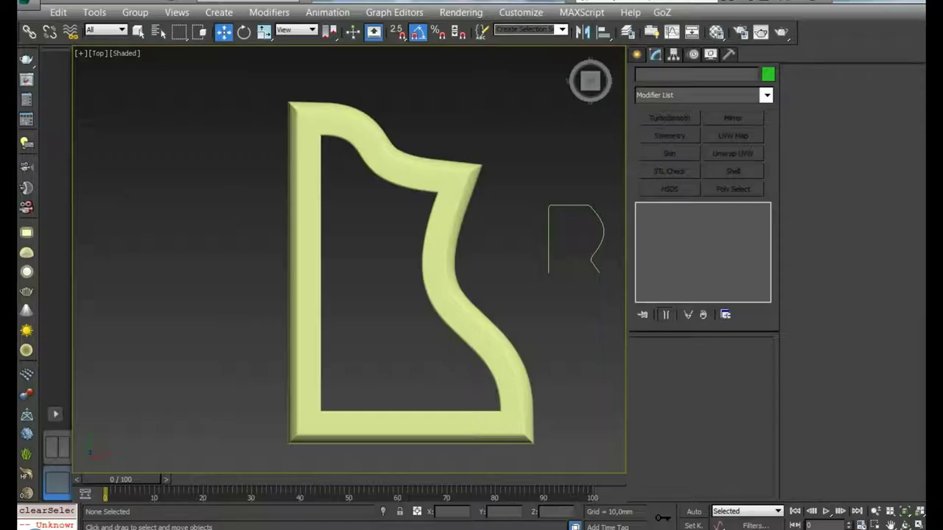
pyautogui.click(446, 235)
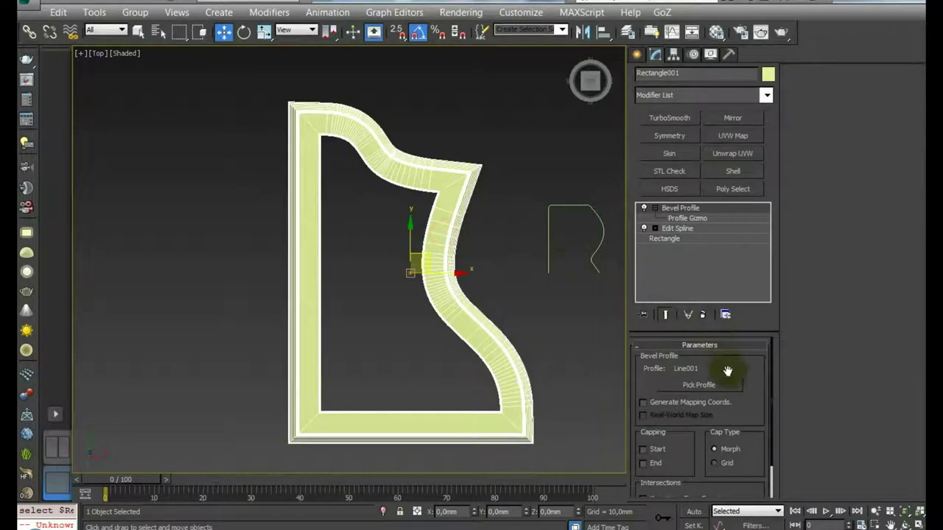
pyautogui.click(663, 240)
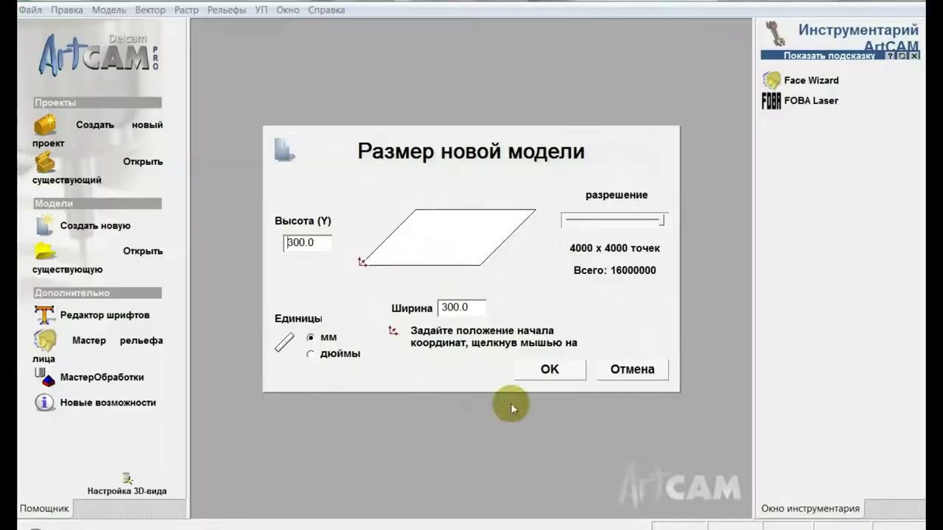
pyautogui.click(554, 364)
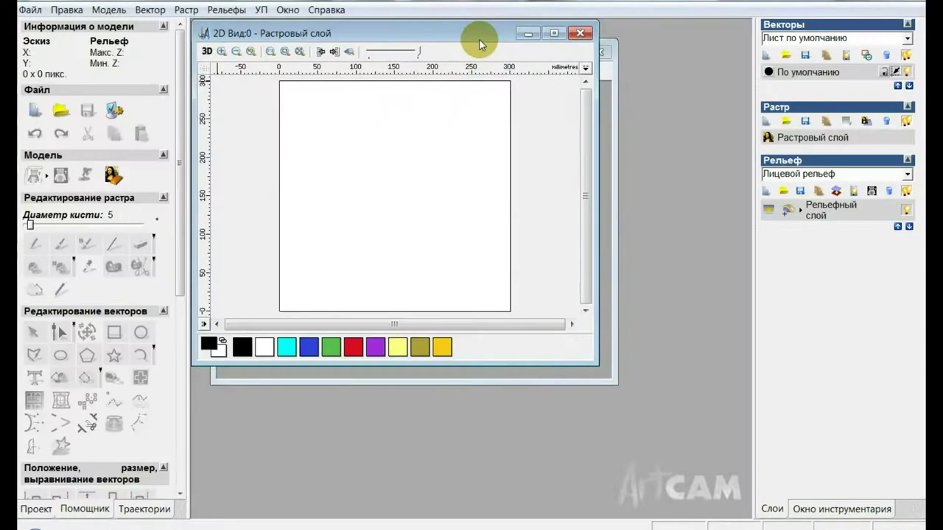
# Step: Import ramka as a 3D model and insert it centred at X 150, Y 150
pyautogui.click(243, 11)
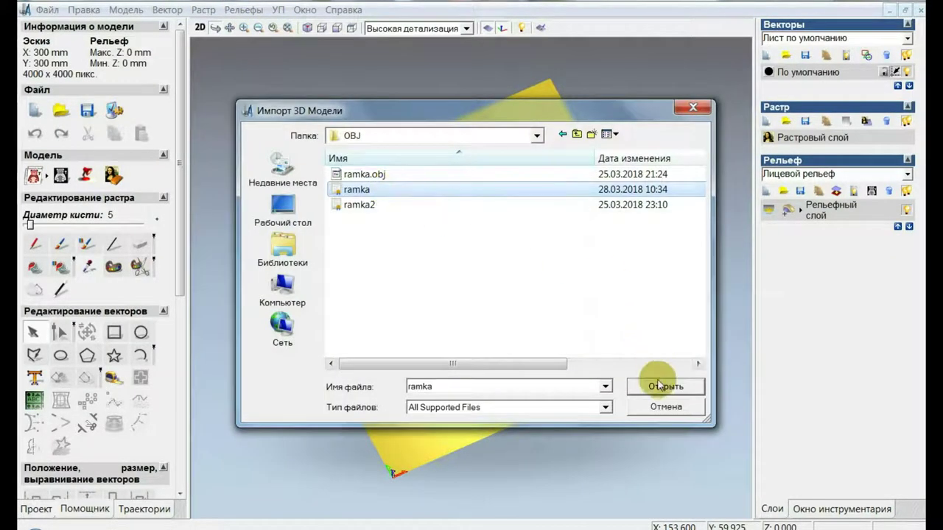
pyautogui.click(659, 385)
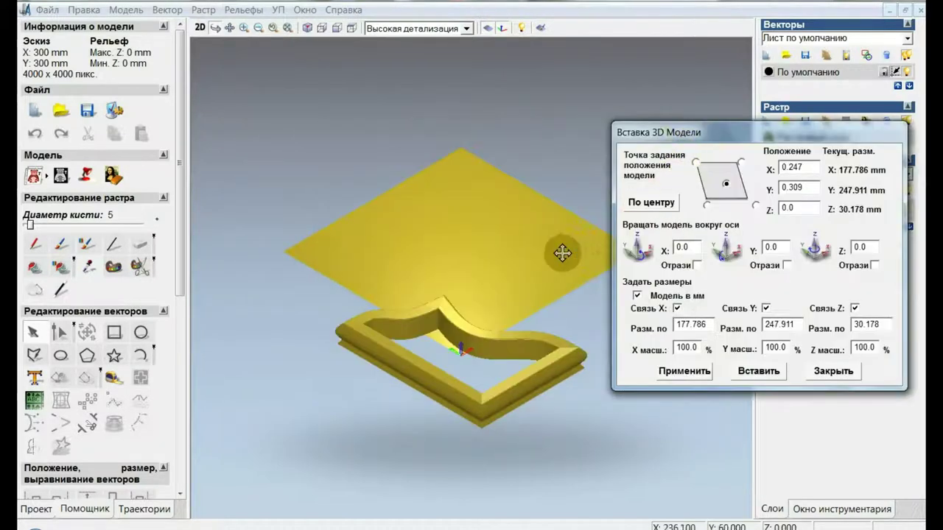
pyautogui.moveTo(562, 253); pyautogui.dragTo(431, 329)
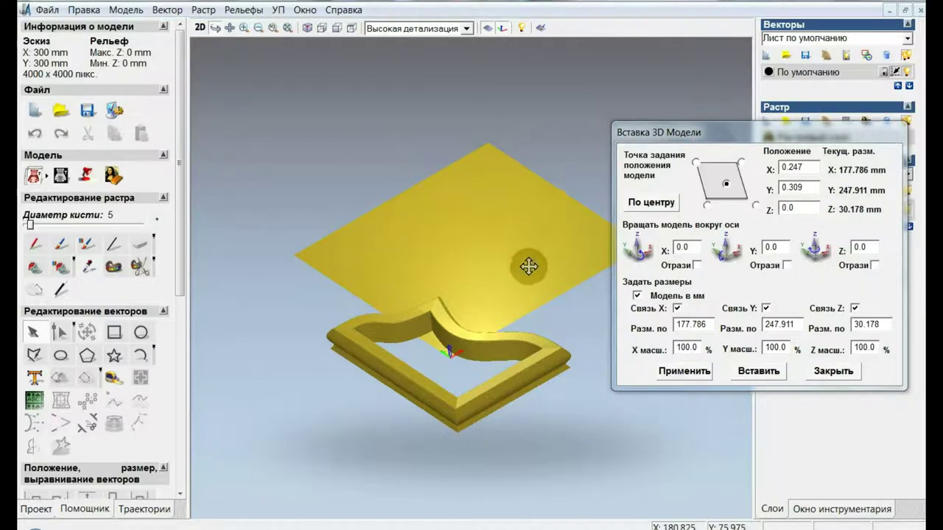
pyautogui.moveTo(526, 277)
pyautogui.mouseDown()
pyautogui.moveTo(520, 388)
pyautogui.moveTo(505, 442)
pyautogui.moveTo(407, 420)
pyautogui.mouseUp()
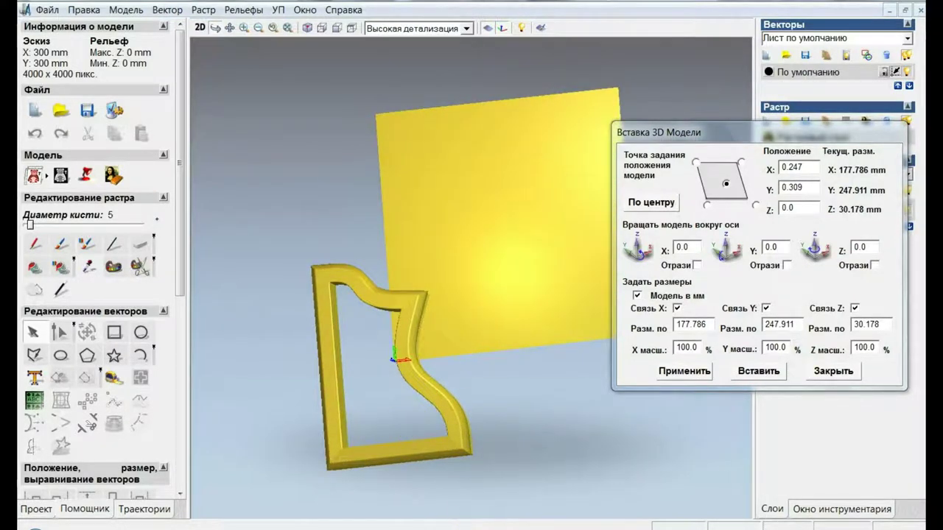
pyautogui.click(651, 202)
pyautogui.click(757, 372)
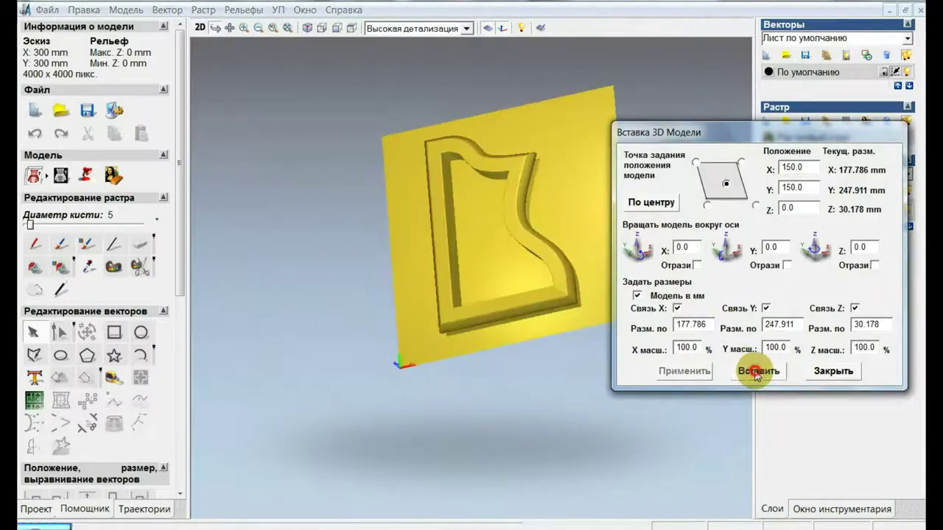
pyautogui.click(833, 370)
pyautogui.scroll(5, 472, 301)
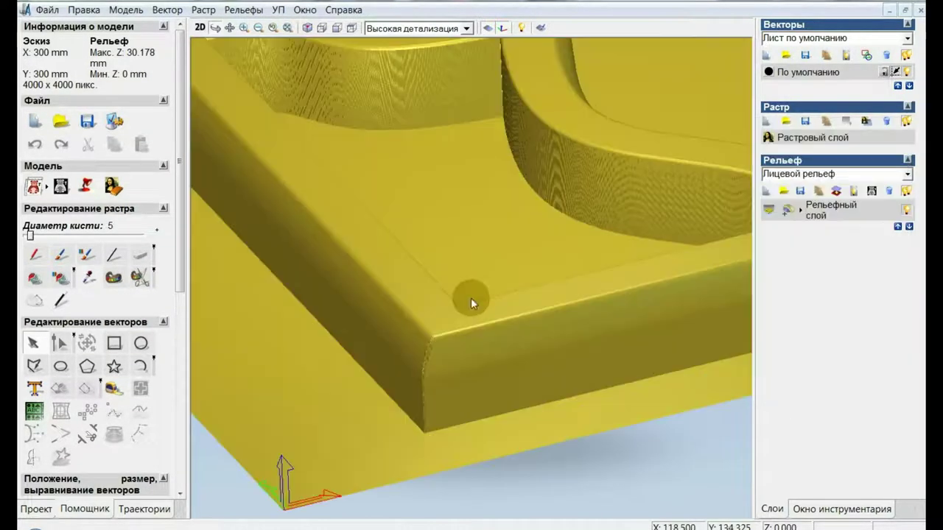
pyautogui.moveTo(456, 292)
pyautogui.mouseDown()
pyautogui.moveTo(488, 288)
pyautogui.moveTo(558, 244)
pyautogui.moveTo(490, 248)
pyautogui.moveTo(476, 322)
pyautogui.moveTo(449, 324)
pyautogui.moveTo(444, 357)
pyautogui.moveTo(497, 420)
pyautogui.moveTo(415, 273)
pyautogui.moveTo(578, 297)
pyautogui.moveTo(543, 309)
pyautogui.moveTo(568, 316)
pyautogui.moveTo(542, 513)
pyautogui.mouseUp()
pyautogui.scroll(3, 449, 323)
pyautogui.scroll(-1, 445, 356)
pyautogui.scroll(-1, 444, 354)
pyautogui.scroll(-2, 443, 354)
pyautogui.scroll(-5, 443, 355)
pyautogui.scroll(3, 578, 301)
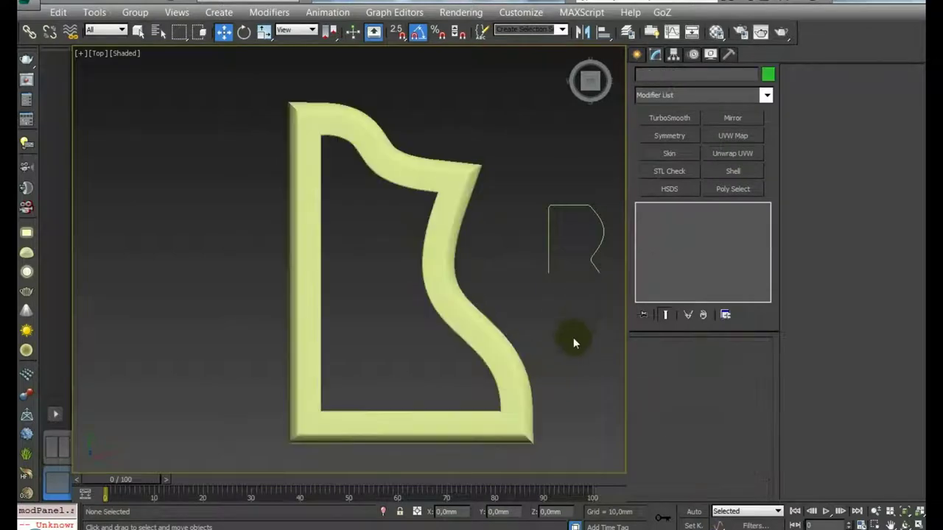
# Step: Uncheck Adaptive on the Rectangle and set its Interpolation Steps to 3
pyautogui.moveTo(573, 338)
pyautogui.keyDown('alt'); pyautogui.mouseDown(button='middle')
pyautogui.moveTo(595, 358)
pyautogui.moveTo(616, 344)
pyautogui.mouseUp(button='middle'); pyautogui.keyUp('alt')
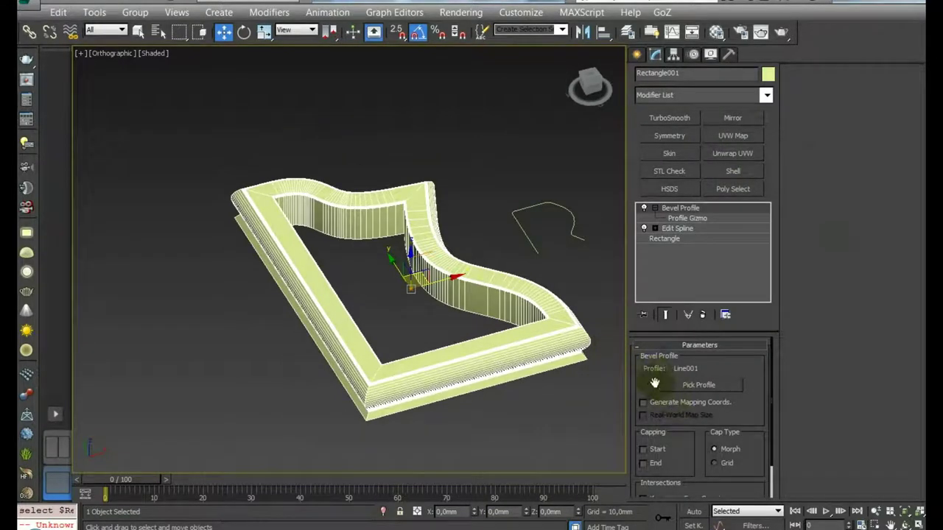
pyautogui.click(665, 239)
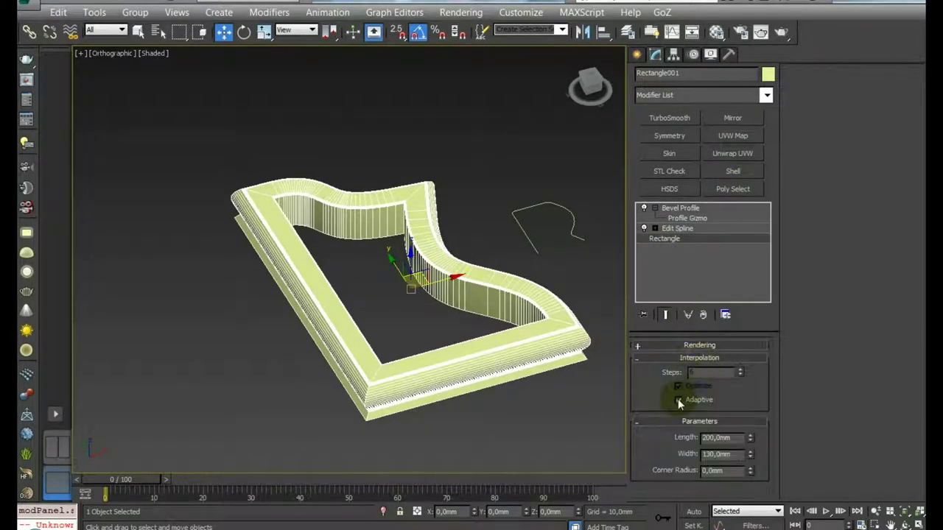
pyautogui.click(678, 401)
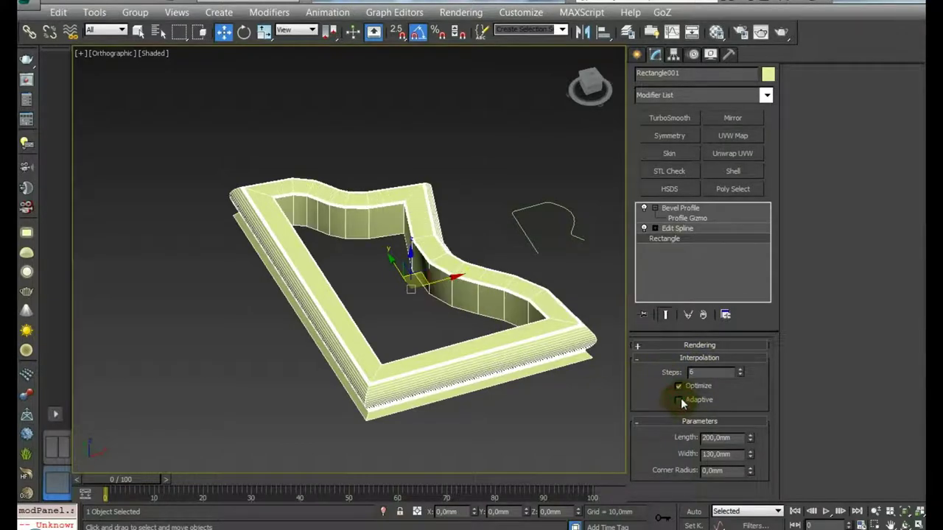
pyautogui.click(739, 377)
pyautogui.click(740, 378)
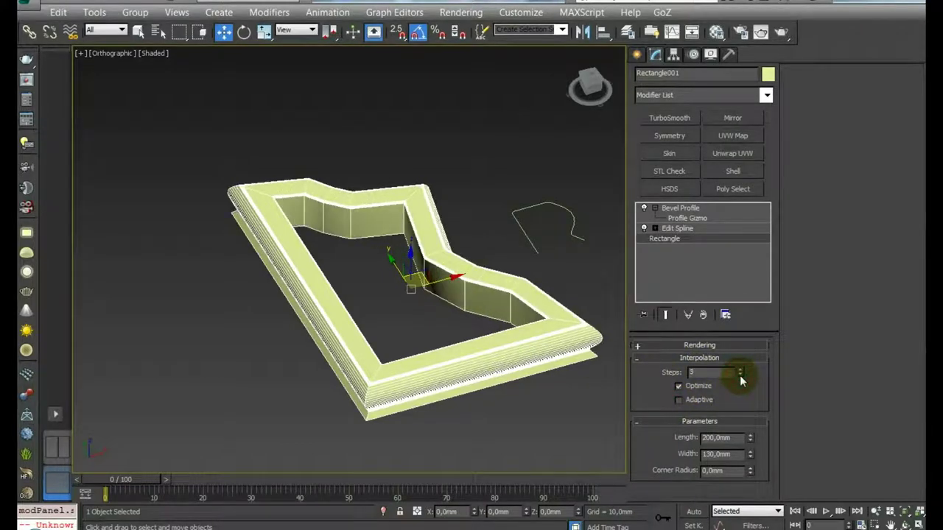
pyautogui.click(741, 376)
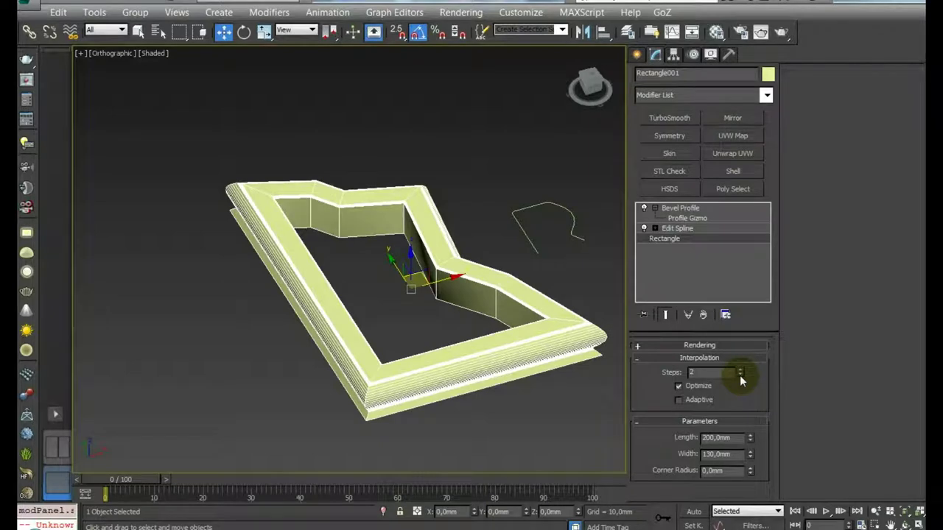
pyautogui.click(741, 370)
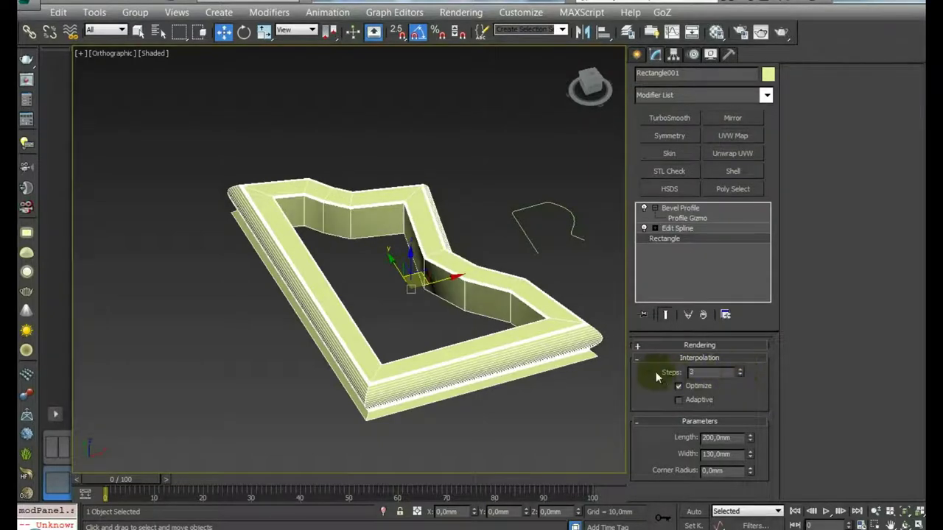
pyautogui.moveTo(471, 401)
pyautogui.keyDown('alt'); pyautogui.mouseDown(button='middle')
pyautogui.moveTo(472, 379)
pyautogui.moveTo(400, 336)
pyautogui.mouseUp(button='middle'); pyautogui.keyUp('alt')
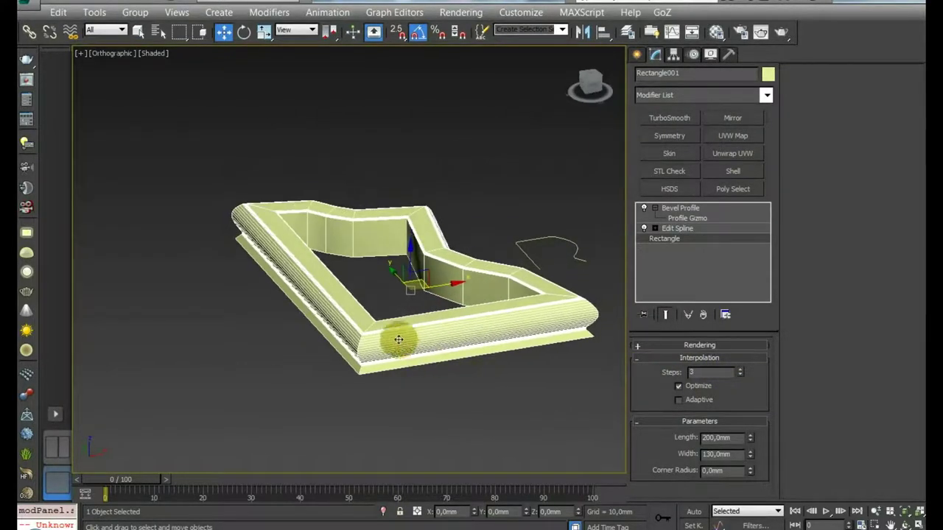
pyautogui.scroll(3, 354, 302)
pyautogui.scroll(1, 311, 265)
pyautogui.scroll(-3, 311, 266)
pyautogui.keyDown('alt'); pyautogui.moveTo(311, 266); pyautogui.dragTo(417, 389, button='middle'); pyautogui.keyUp('alt')
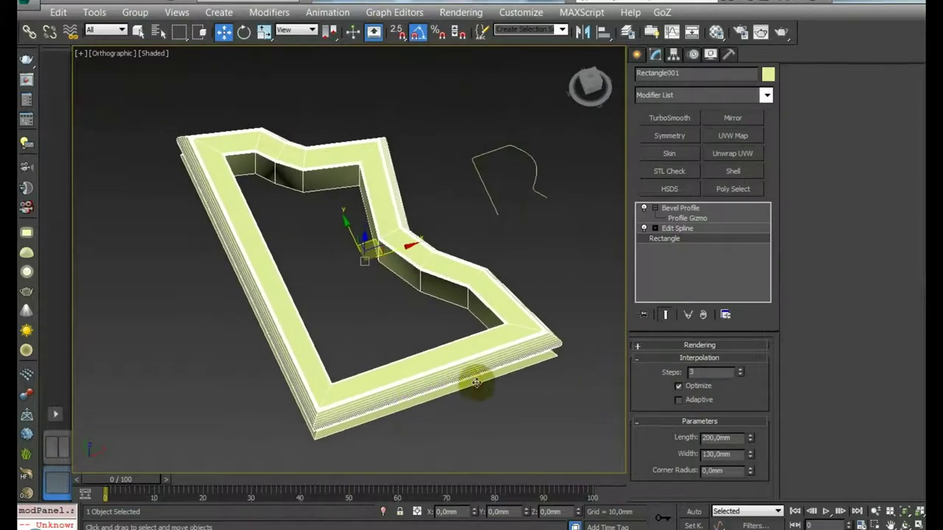
pyautogui.moveTo(480, 378)
pyautogui.keyDown('alt'); pyautogui.mouseDown(button='middle')
pyautogui.moveTo(438, 294)
pyautogui.moveTo(395, 322)
pyautogui.moveTo(399, 282)
pyautogui.mouseUp(button='middle'); pyautogui.keyUp('alt')
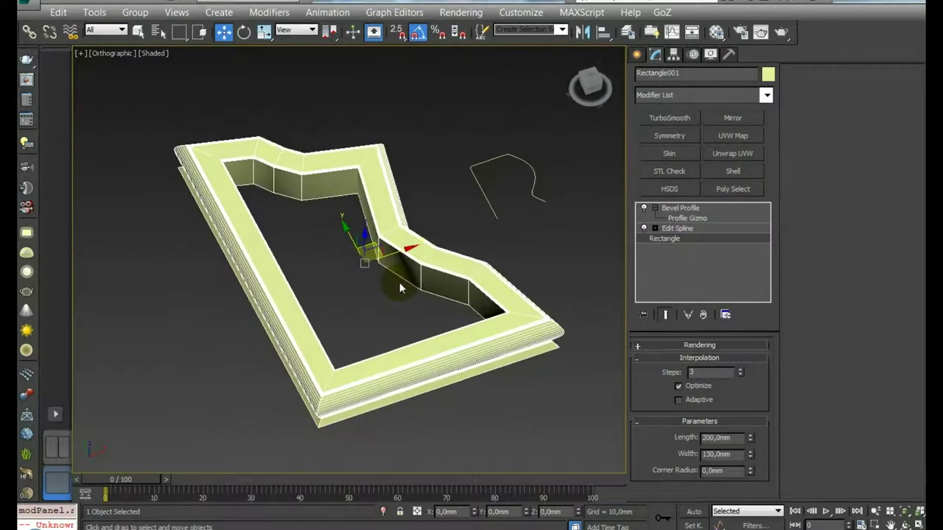
# Step: Add TurboSmooth with its preview off, and insert an Edit Poly modifier beneath it
pyautogui.click(677, 209)
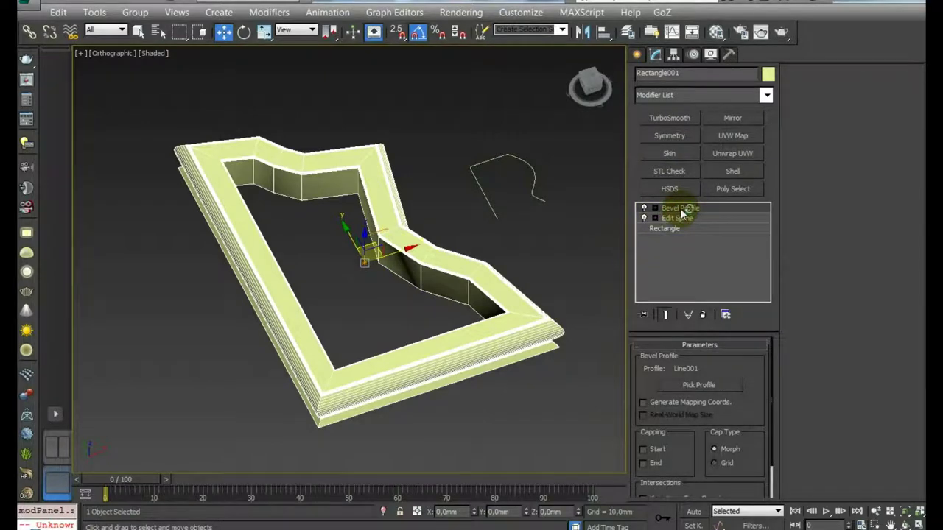
pyautogui.click(670, 118)
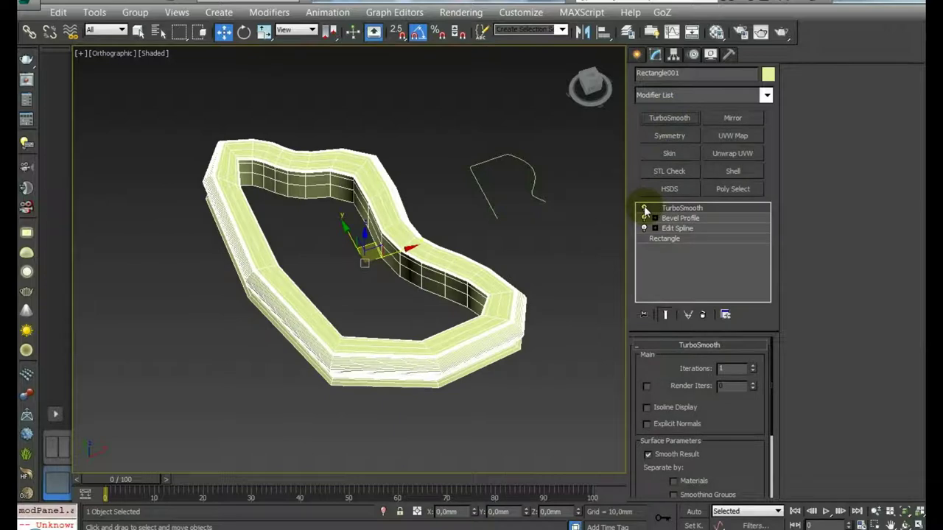
pyautogui.click(644, 210)
pyautogui.click(720, 92)
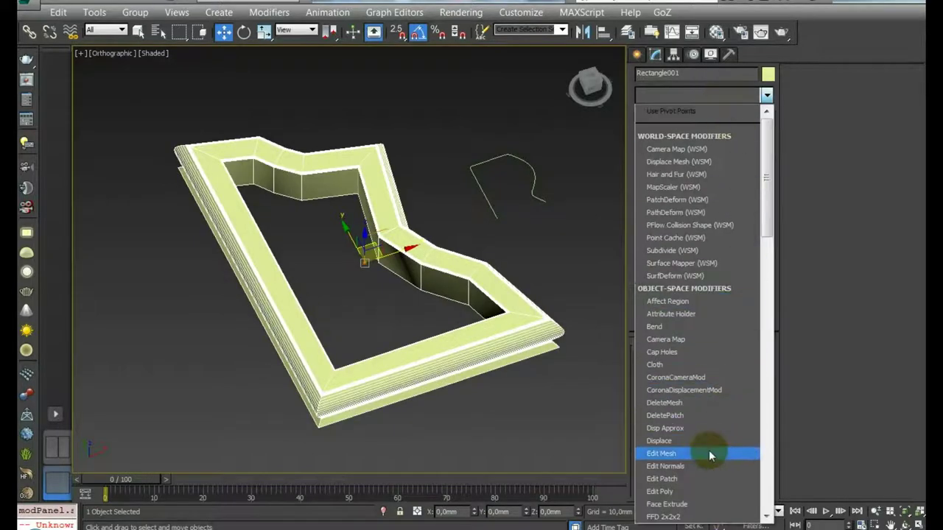
pyautogui.click(709, 491)
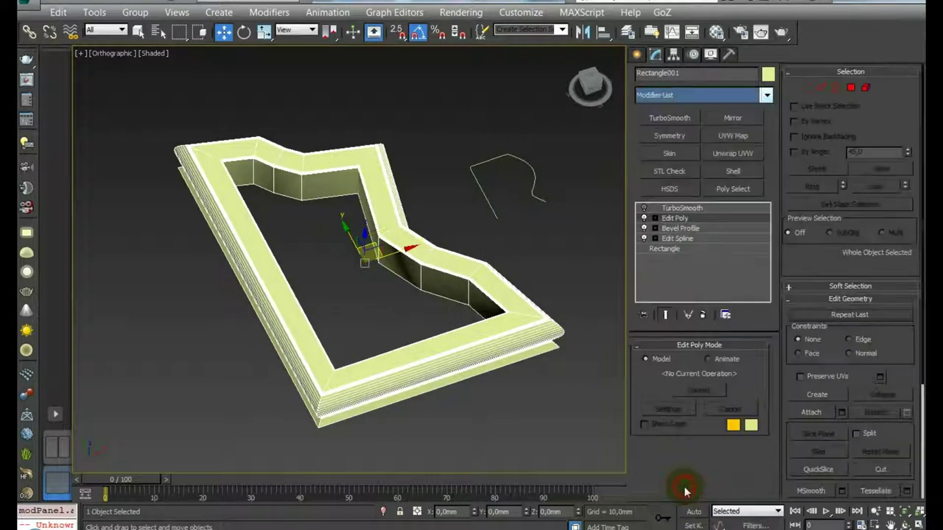
# Step: Select the first corner's edge rings and connect them with 3 segments and pinch 90
pyautogui.click(824, 89)
pyautogui.scroll(4, 302, 411)
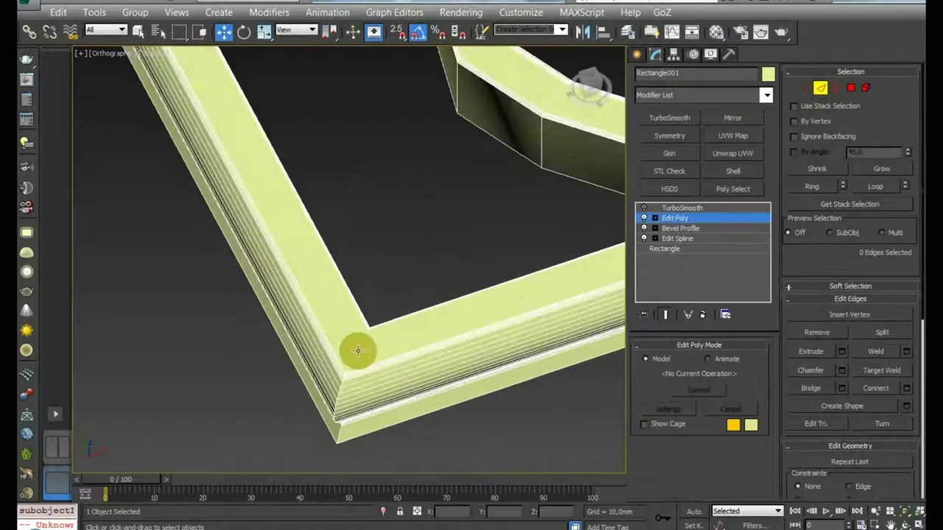
pyautogui.click(357, 351)
pyautogui.scroll(-3, 357, 350)
pyautogui.scroll(-3, 442, 361)
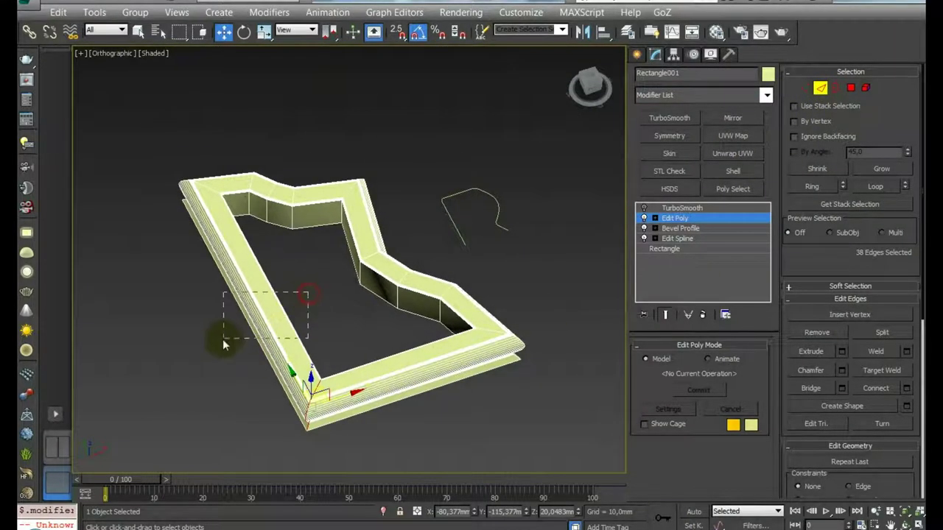
pyautogui.click(311, 350)
pyautogui.keyDown('alt'); pyautogui.moveTo(318, 354); pyautogui.dragTo(362, 368, button='middle'); pyautogui.keyUp('alt')
pyautogui.keyDown('ctrl'); pyautogui.click(343, 422); pyautogui.keyUp('ctrl')
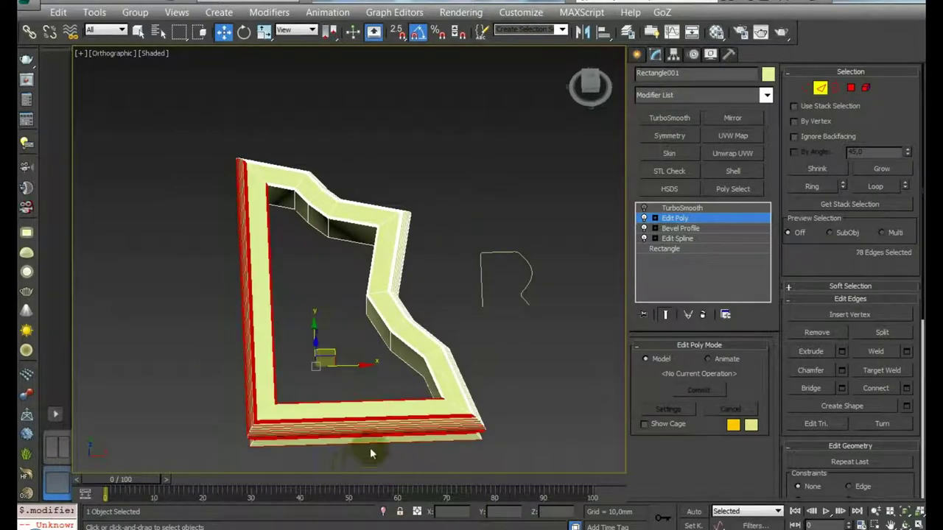
pyautogui.moveTo(368, 448); pyautogui.dragTo(414, 386, button='middle')
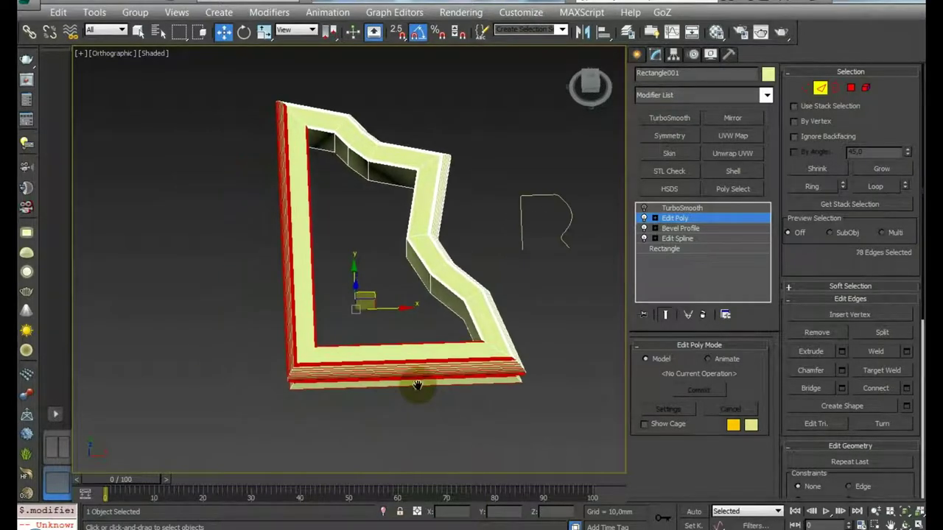
pyautogui.click(907, 388)
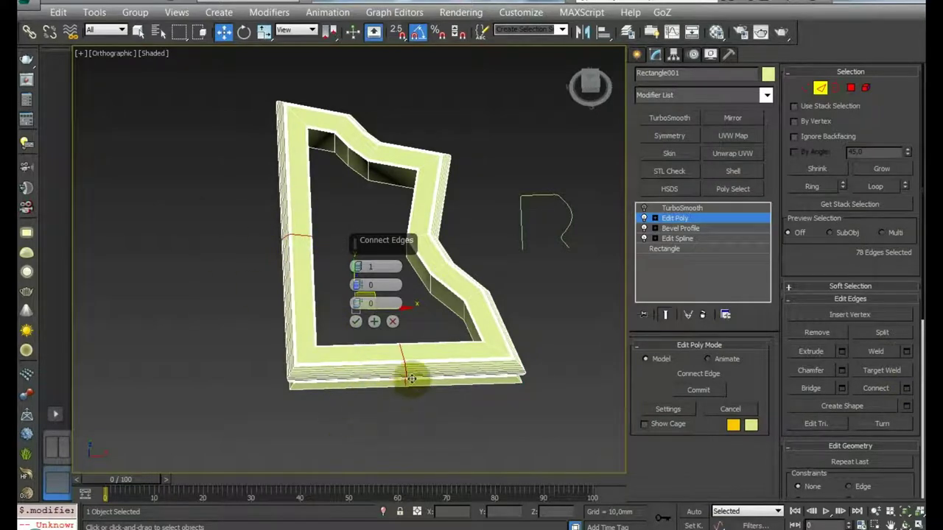
pyautogui.moveTo(358, 267); pyautogui.dragTo(374, 62)
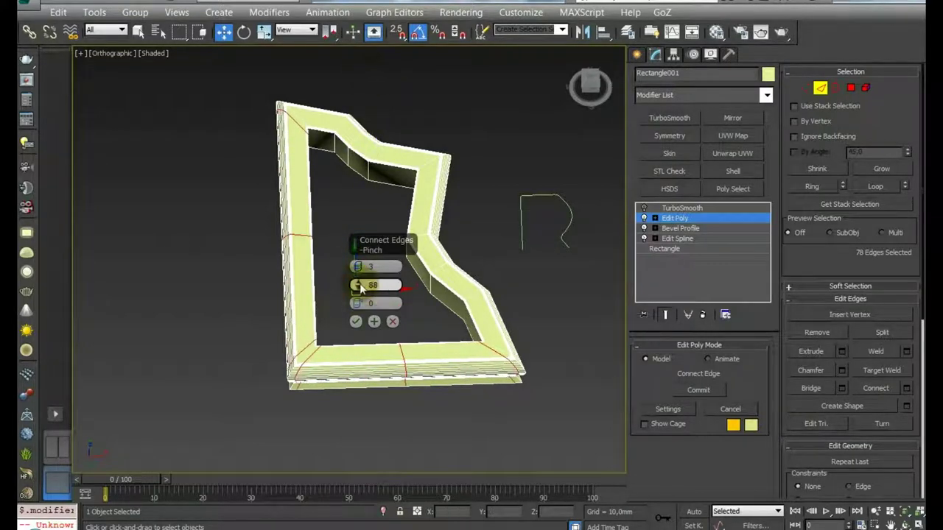
pyautogui.moveTo(358, 274)
pyautogui.mouseDown()
pyautogui.moveTo(368, 374)
pyautogui.moveTo(364, 280)
pyautogui.mouseUp()
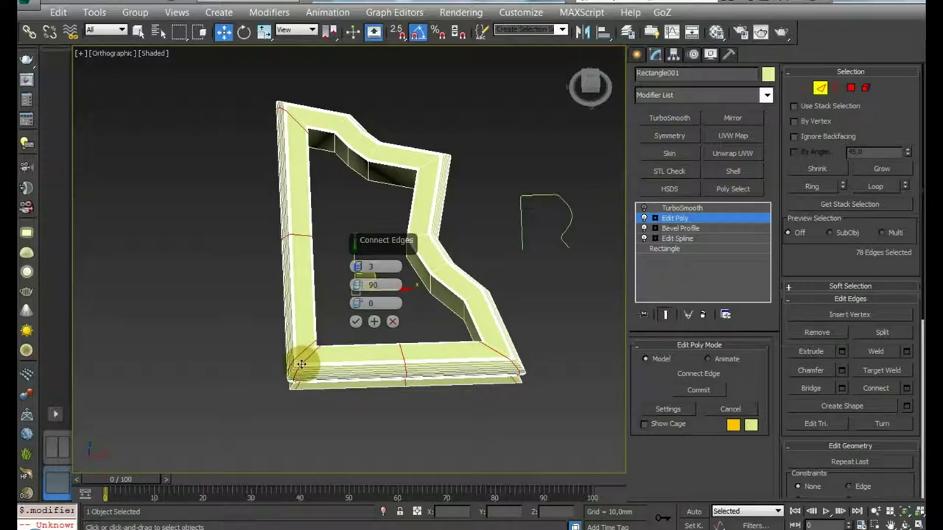
pyautogui.click(356, 322)
# Step: Connect the lower-right corner's edge ring with the same 3-segment setting
pyautogui.keyDown('alt'); pyautogui.moveTo(364, 327); pyautogui.dragTo(400, 327, button='middle'); pyautogui.keyUp('alt')
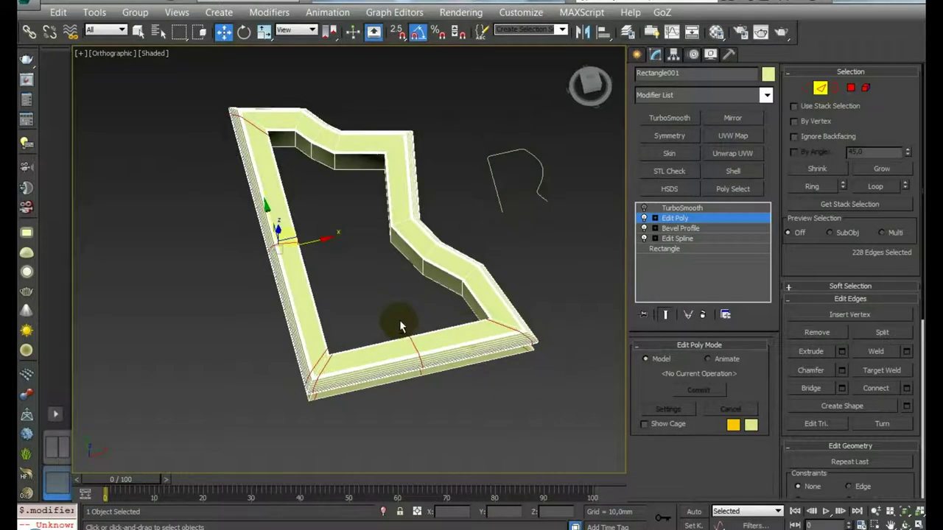
pyautogui.keyDown('alt'); pyautogui.moveTo(499, 329); pyautogui.dragTo(476, 378, button='middle'); pyautogui.keyUp('alt')
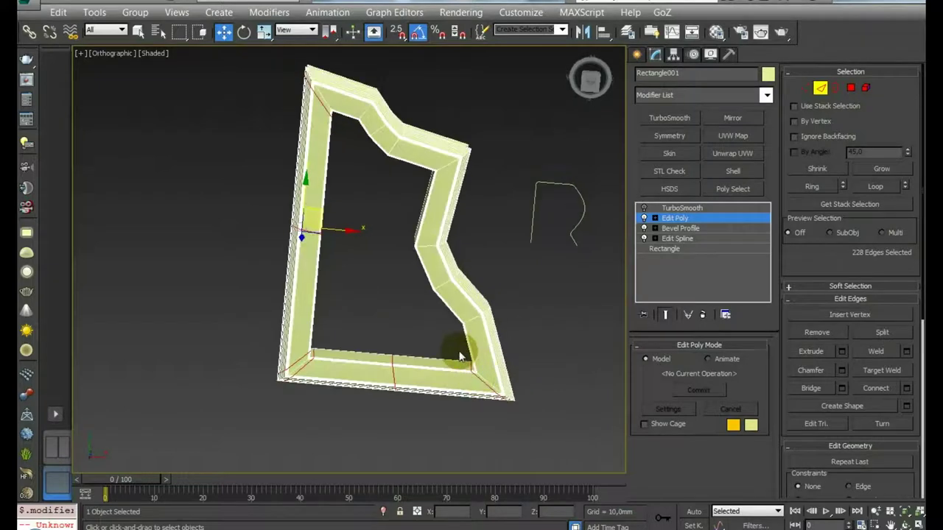
pyautogui.doubleClick(460, 346)
pyautogui.scroll(5, 459, 347)
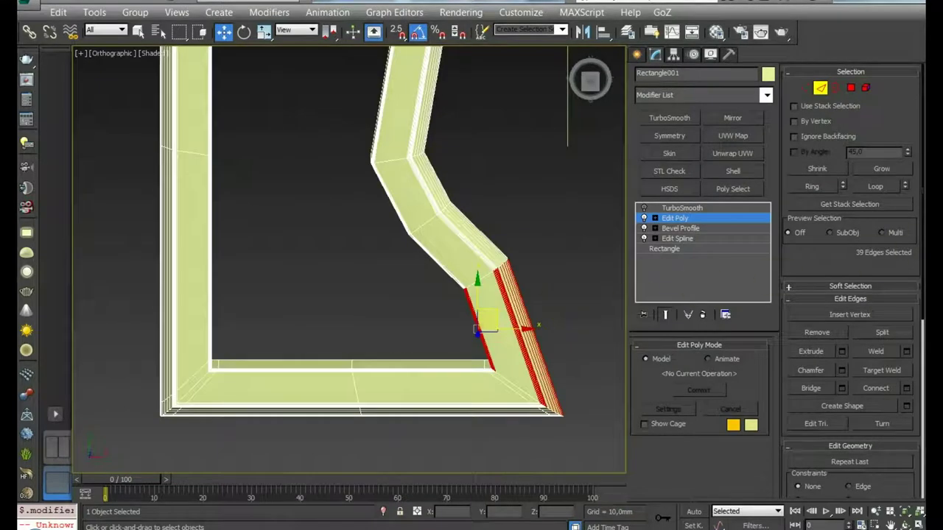
pyautogui.click(907, 389)
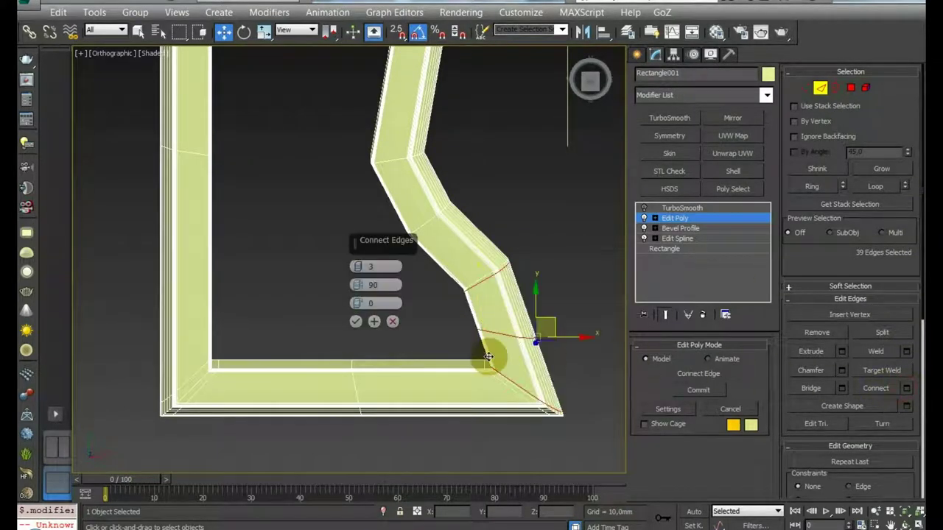
pyautogui.keyDown('alt'); pyautogui.moveTo(488, 356); pyautogui.dragTo(501, 336, button='middle'); pyautogui.keyUp('alt')
pyautogui.press('Return')
# Step: Connect the edge rings at the top-right bend and the top-left corner the same way
pyautogui.scroll(-3, 501, 337)
pyautogui.keyDown('alt'); pyautogui.moveTo(454, 280); pyautogui.dragTo(390, 252, button='middle'); pyautogui.keyUp('alt')
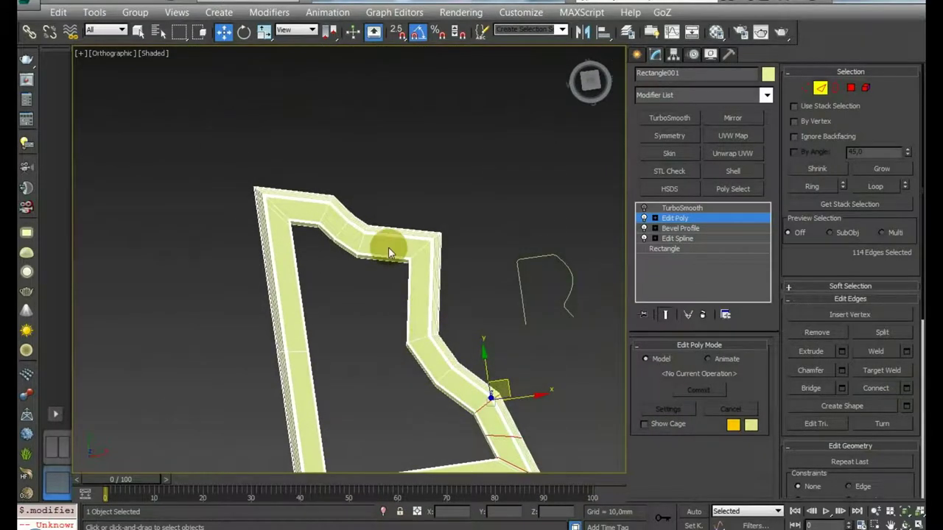
pyautogui.scroll(1, 390, 252)
pyautogui.scroll(2, 393, 247)
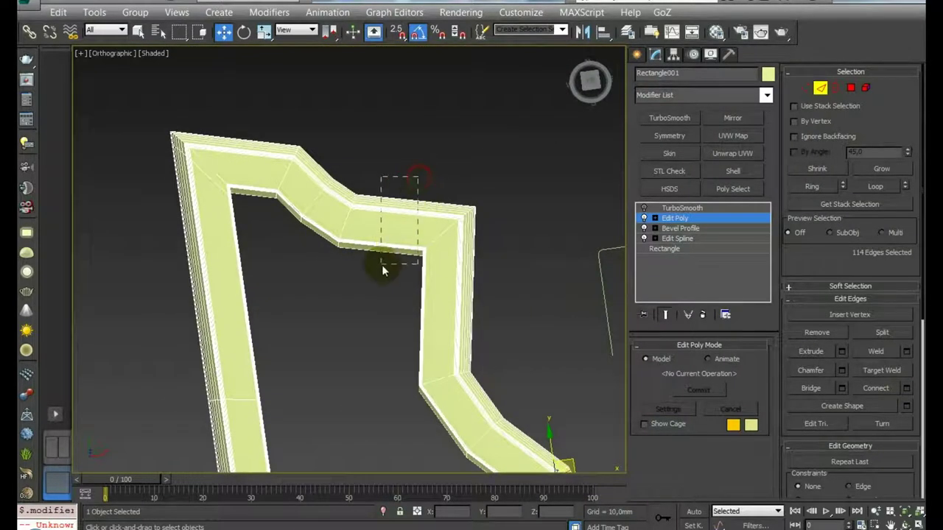
pyautogui.moveTo(382, 271); pyautogui.dragTo(381, 265)
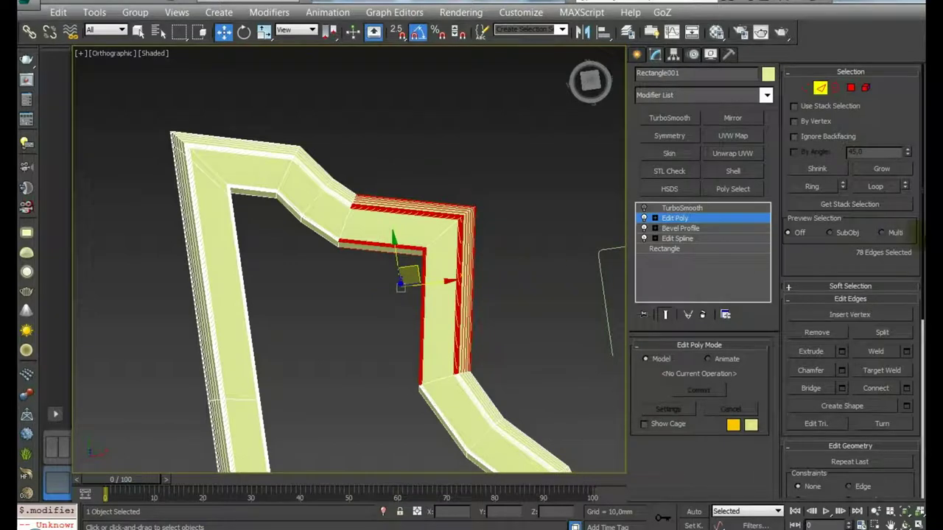
pyautogui.click(907, 389)
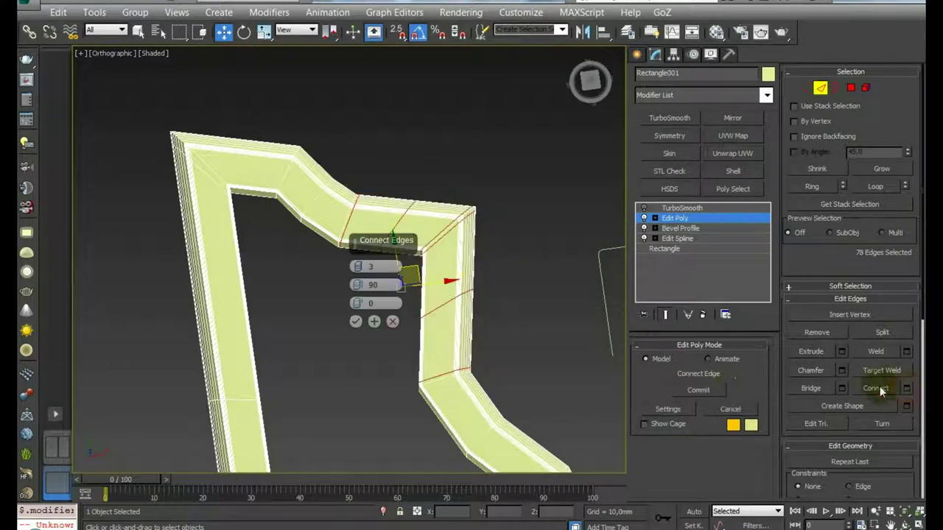
pyautogui.click(355, 322)
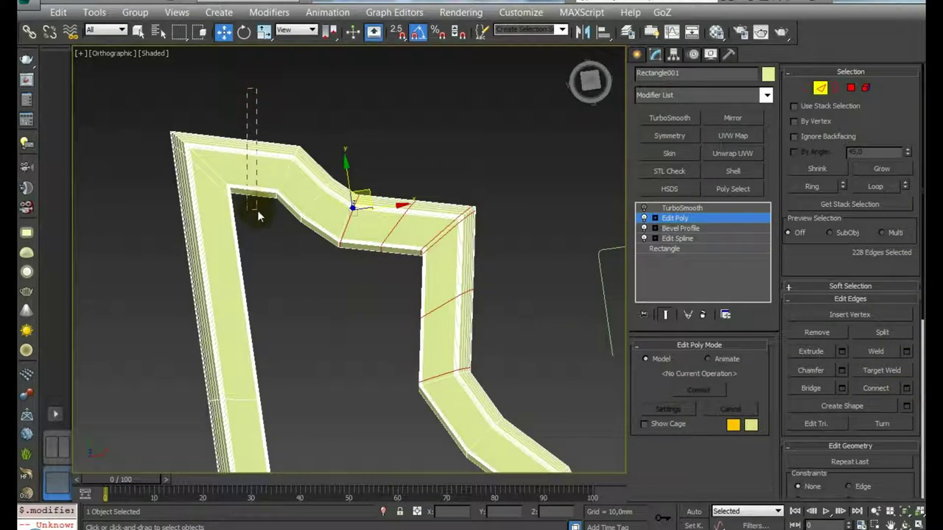
pyautogui.doubleClick(257, 214)
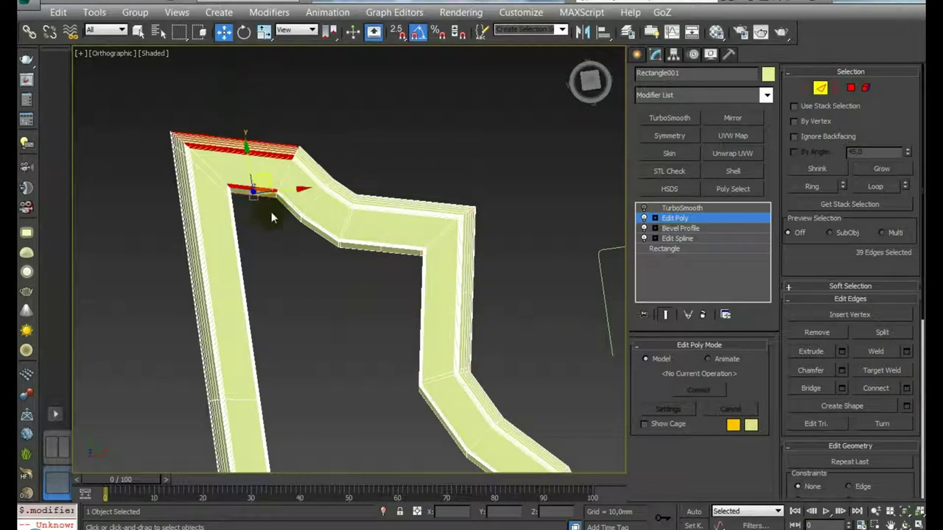
pyautogui.click(907, 389)
pyautogui.click(351, 321)
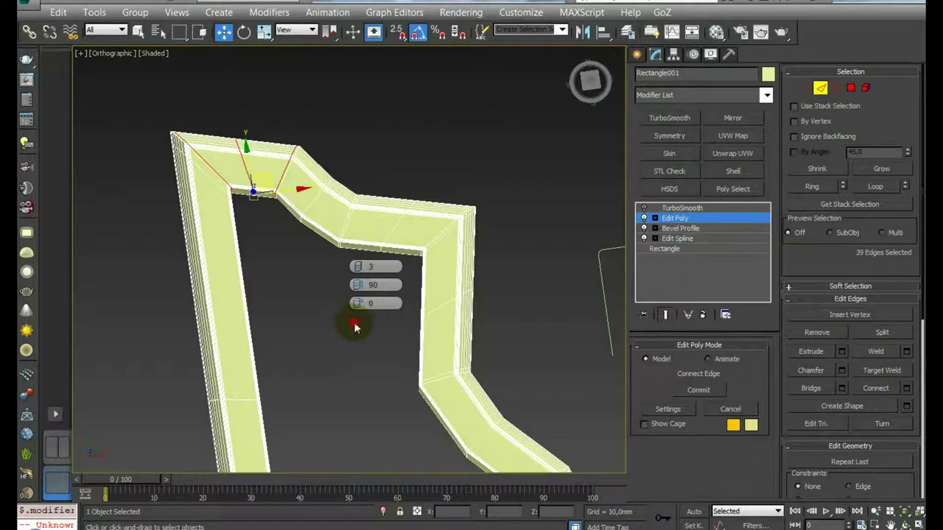
pyautogui.keyDown('alt'); pyautogui.moveTo(369, 313); pyautogui.dragTo(400, 253, button='middle'); pyautogui.keyUp('alt')
# Step: Turn TurboSmooth on and inspect the smoothed frame with the selection cleared
pyautogui.click(644, 208)
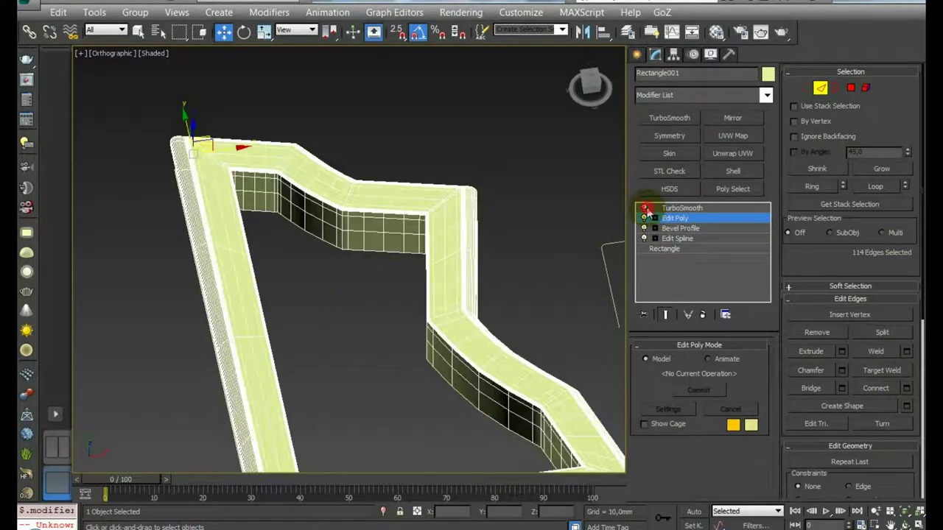
pyautogui.scroll(-3, 500, 265)
pyautogui.keyDown('alt'); pyautogui.moveTo(499, 265); pyautogui.dragTo(459, 316, button='middle'); pyautogui.keyUp('alt')
pyautogui.click(483, 294)
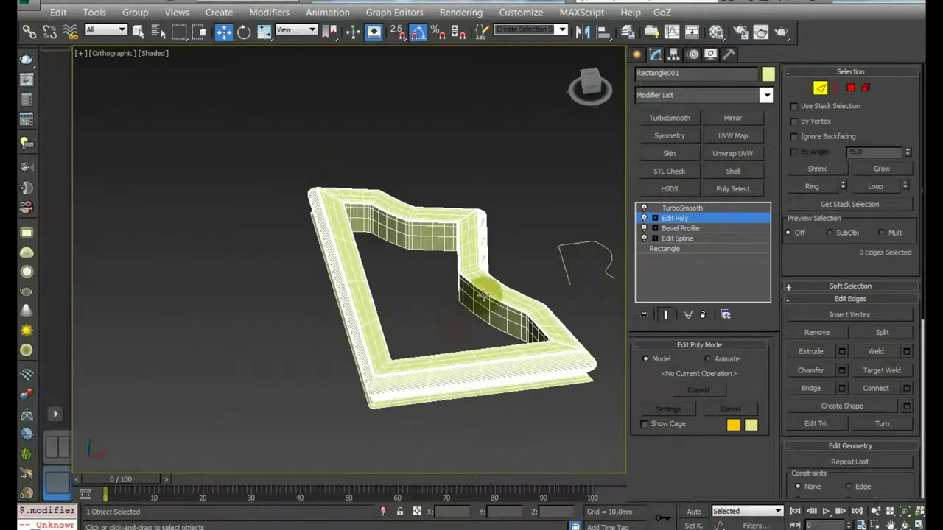
pyautogui.click(677, 209)
pyautogui.click(528, 246)
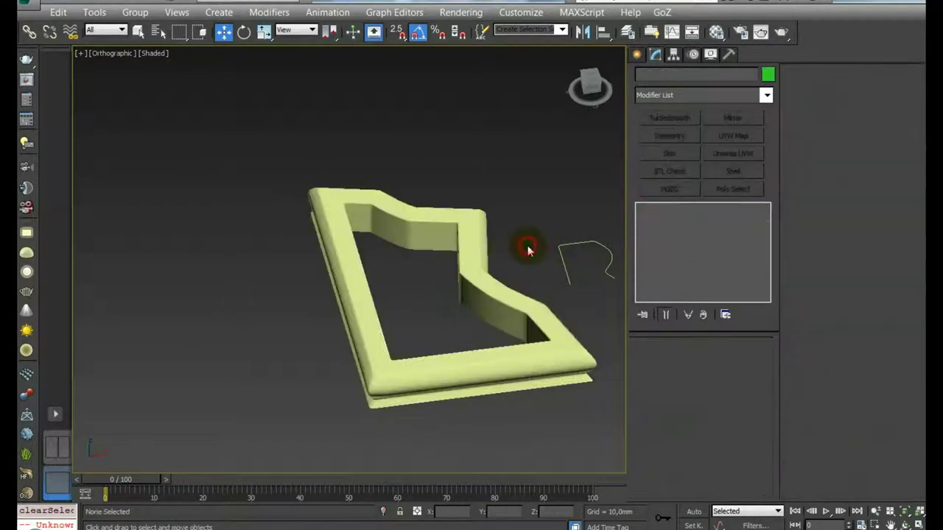
pyautogui.scroll(2, 490, 298)
pyautogui.moveTo(471, 310)
pyautogui.keyDown('alt'); pyautogui.mouseDown(button='middle')
pyautogui.moveTo(482, 302)
pyautogui.moveTo(507, 310)
pyautogui.mouseUp(button='middle'); pyautogui.keyUp('alt')
# Step: Reselect the frame, return to Edit Poly and switch TurboSmooth's light bulb off
pyautogui.click(482, 301)
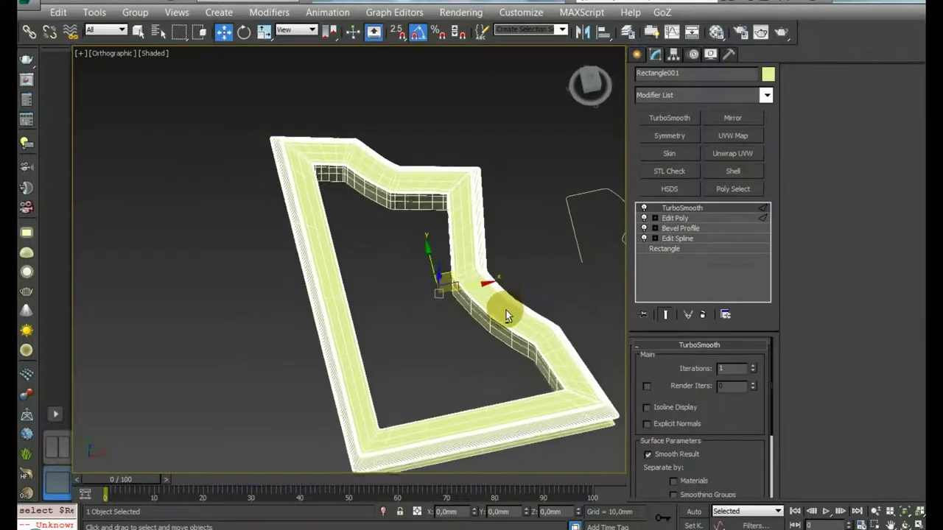
pyautogui.click(675, 218)
pyautogui.click(644, 208)
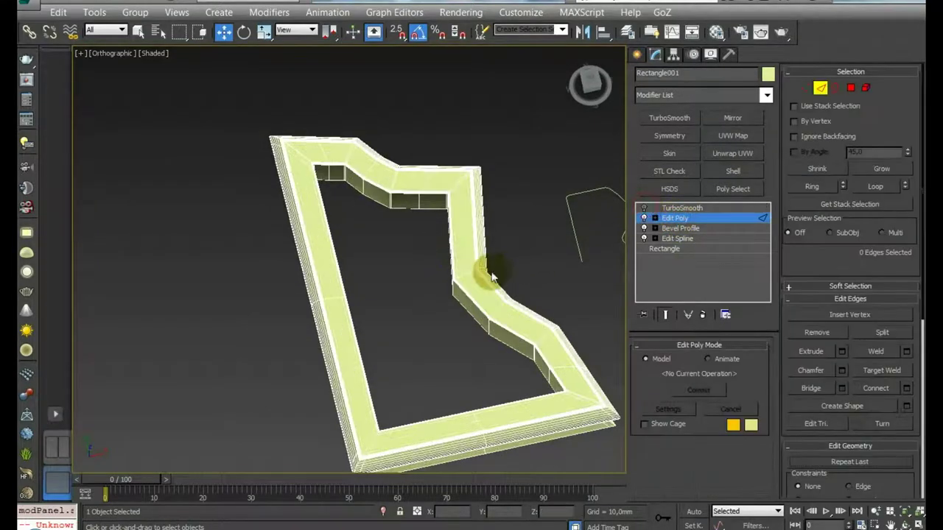
pyautogui.scroll(3, 489, 270)
pyautogui.scroll(2, 479, 243)
pyautogui.scroll(2, 468, 280)
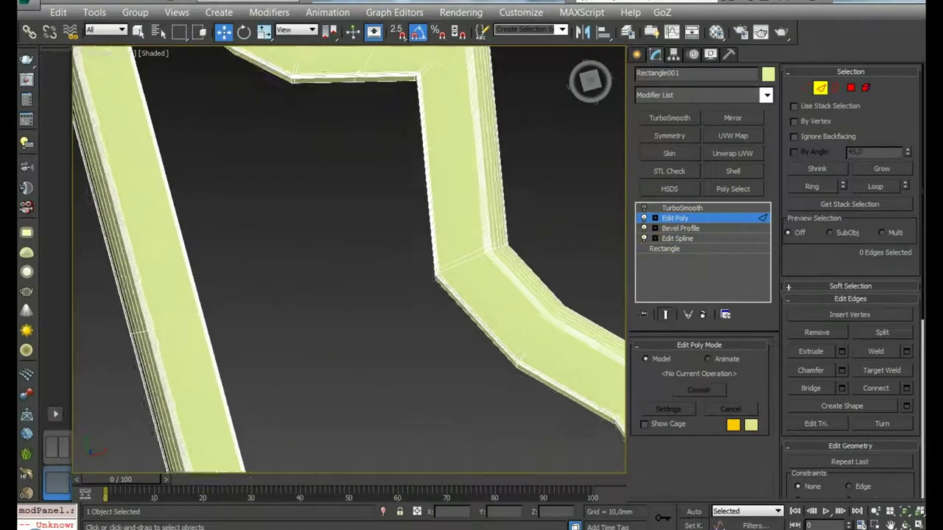
pyautogui.scroll(2, 468, 280)
pyautogui.scroll(-2, 472, 280)
pyautogui.scroll(-2, 472, 280)
pyautogui.keyDown('alt'); pyautogui.moveTo(457, 324); pyautogui.dragTo(372, 268, button='middle'); pyautogui.keyUp('alt')
pyautogui.scroll(1, 435, 311)
pyautogui.scroll(2, 402, 255)
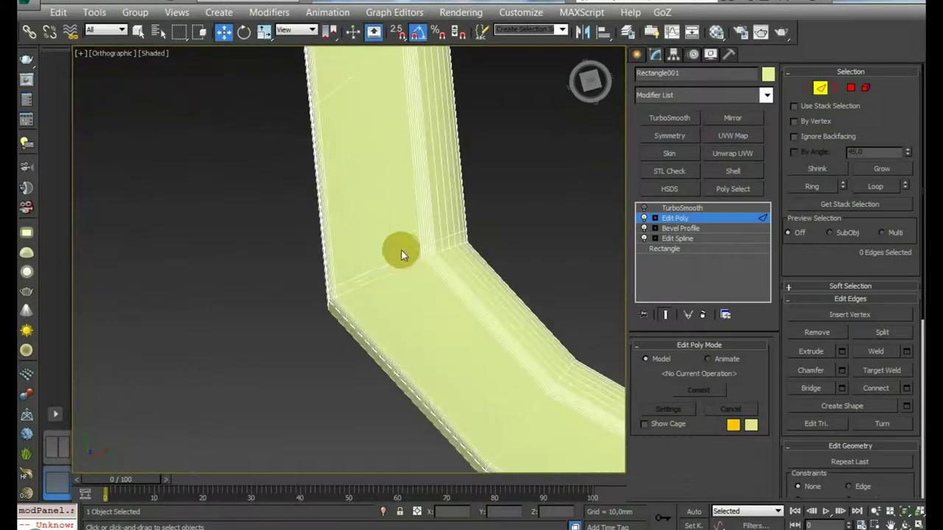
# Step: Remove the extra edge loop across the corner bend
pyautogui.doubleClick(397, 258)
pyautogui.keyDown('alt'); pyautogui.moveTo(398, 273); pyautogui.dragTo(438, 271, button='middle'); pyautogui.keyUp('alt')
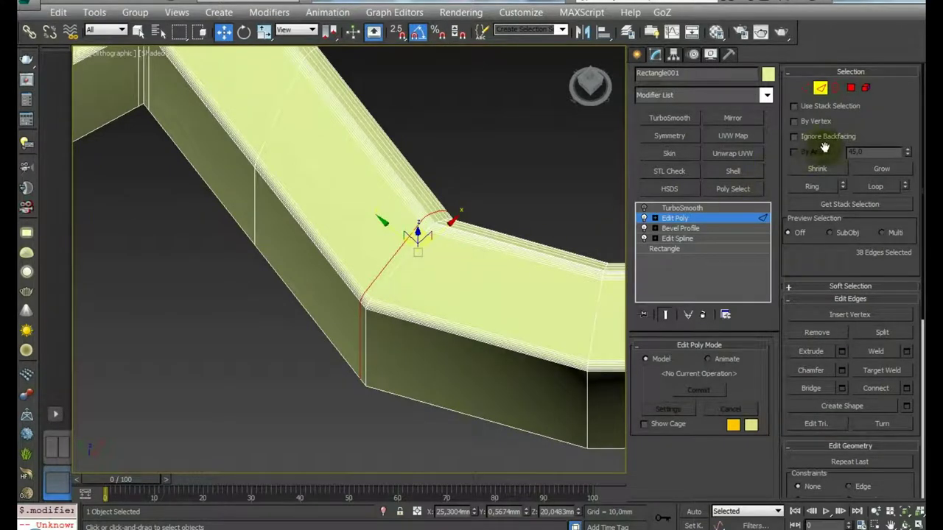
pyautogui.click(824, 333)
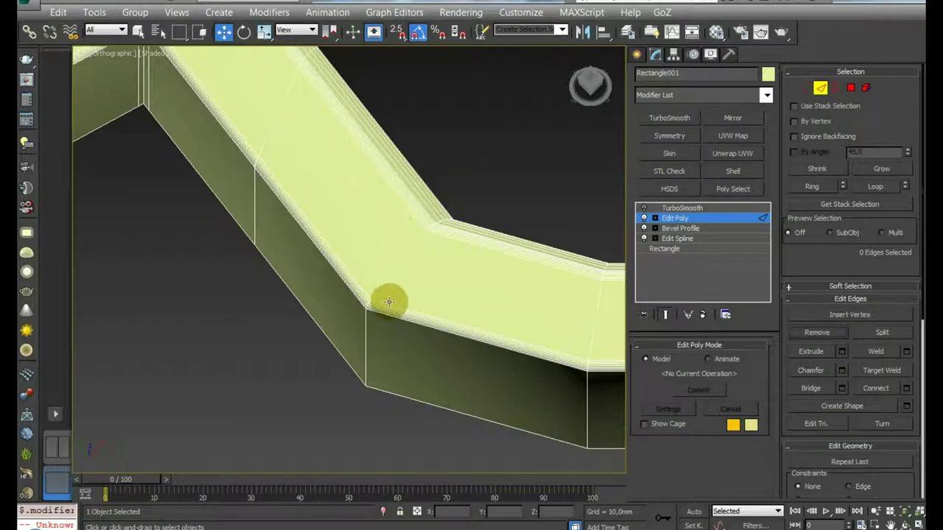
# Step: Toggle between Vertex and Edge levels, then select TurboSmooth in the modifier stack
pyautogui.press('1')
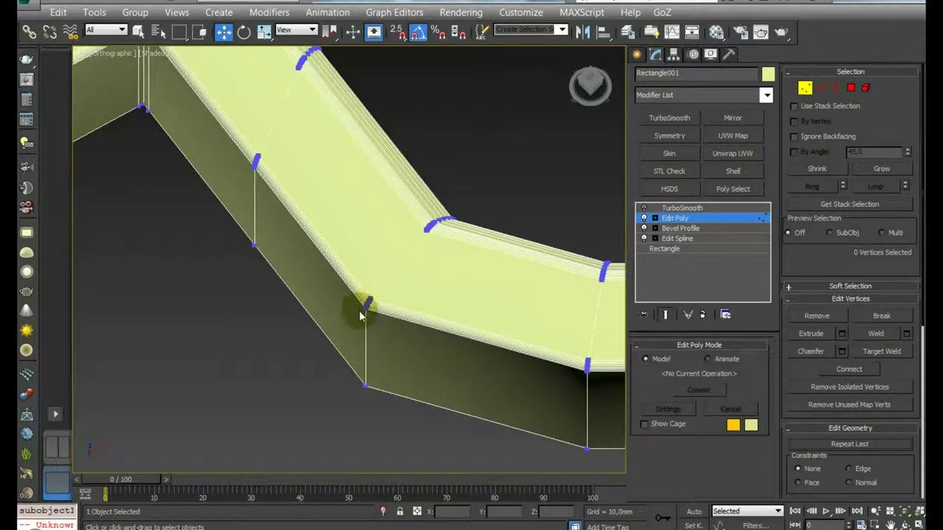
pyautogui.press('2')
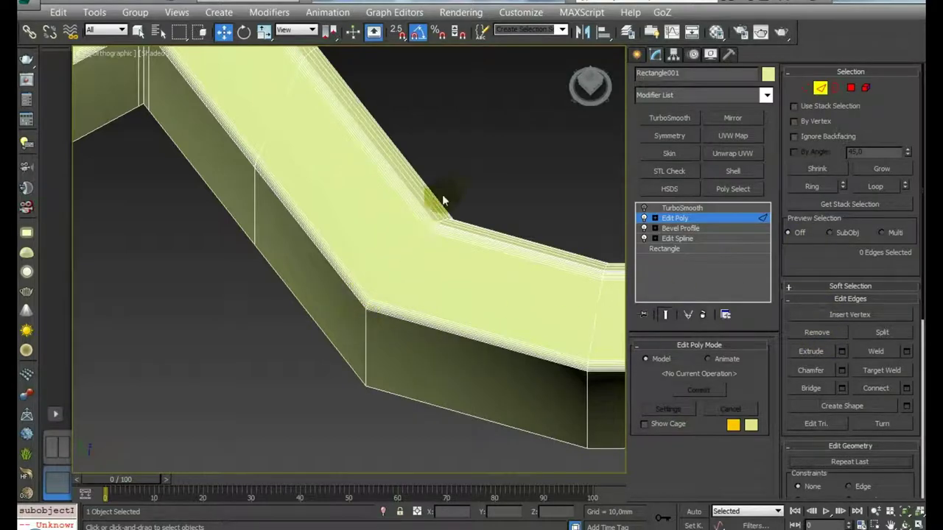
pyautogui.scroll(-5, 398, 267)
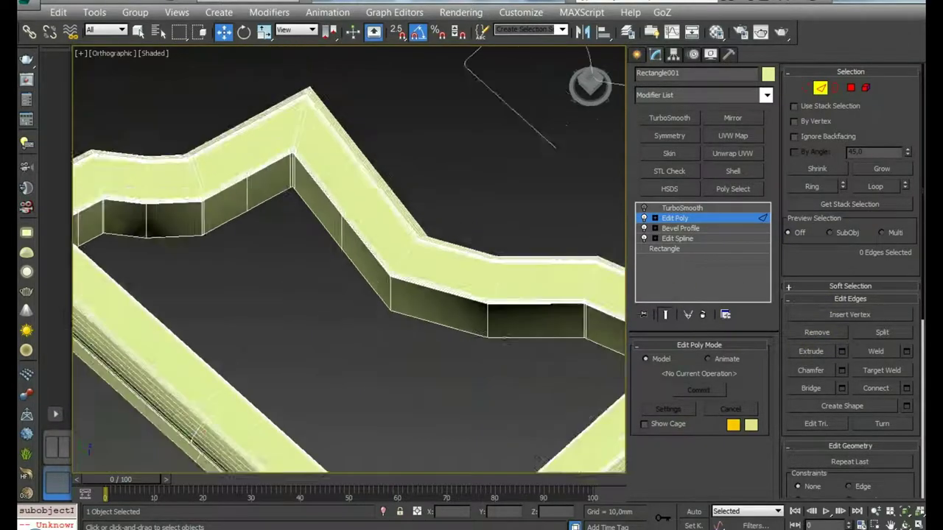
pyautogui.keyDown('alt'); pyautogui.moveTo(398, 267); pyautogui.dragTo(359, 313, button='middle'); pyautogui.keyUp('alt')
pyautogui.scroll(3, 358, 313)
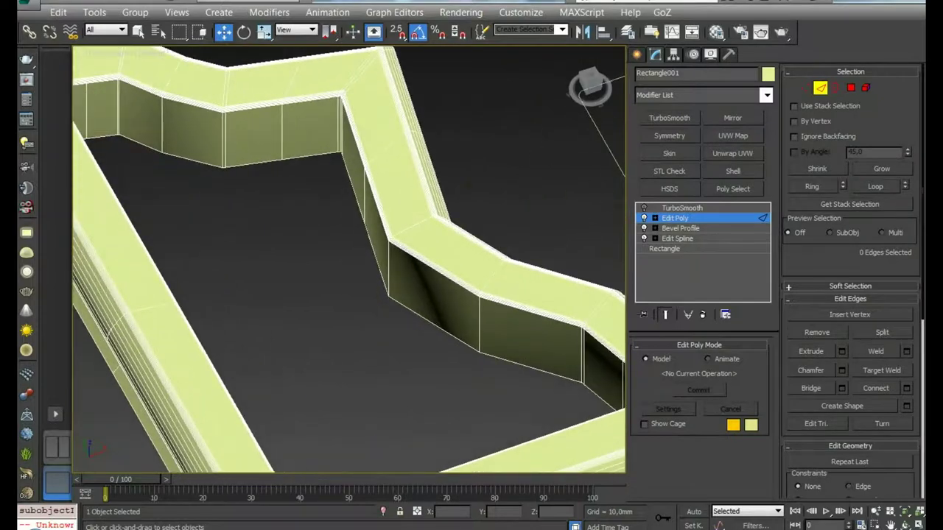
pyautogui.click(676, 209)
# Step: Raise the frame's TurboSmooth iterations to 4 and review the denser mesh
pyautogui.click(490, 216)
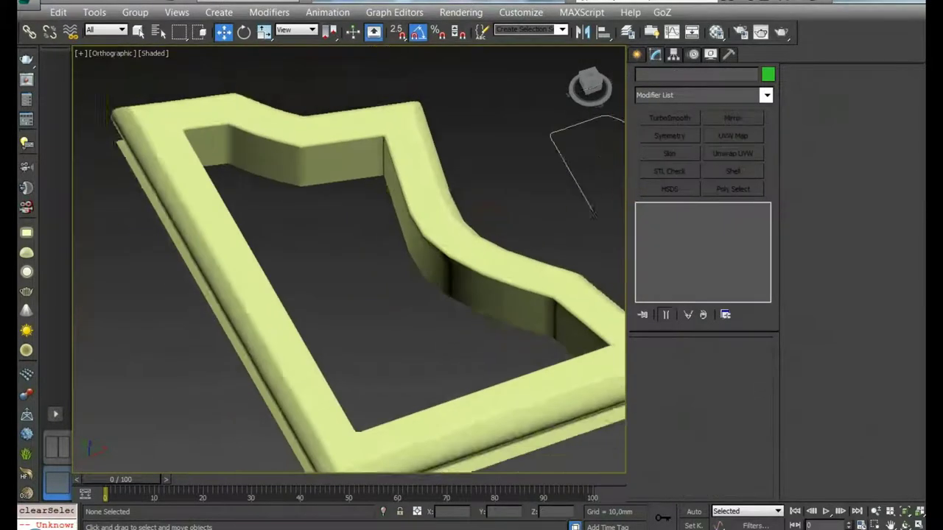
pyautogui.moveTo(442, 280)
pyautogui.keyDown('alt'); pyautogui.mouseDown(button='middle')
pyautogui.moveTo(474, 269)
pyautogui.moveTo(473, 280)
pyautogui.moveTo(486, 265)
pyautogui.mouseUp(button='middle'); pyautogui.keyUp('alt')
pyautogui.click(474, 270)
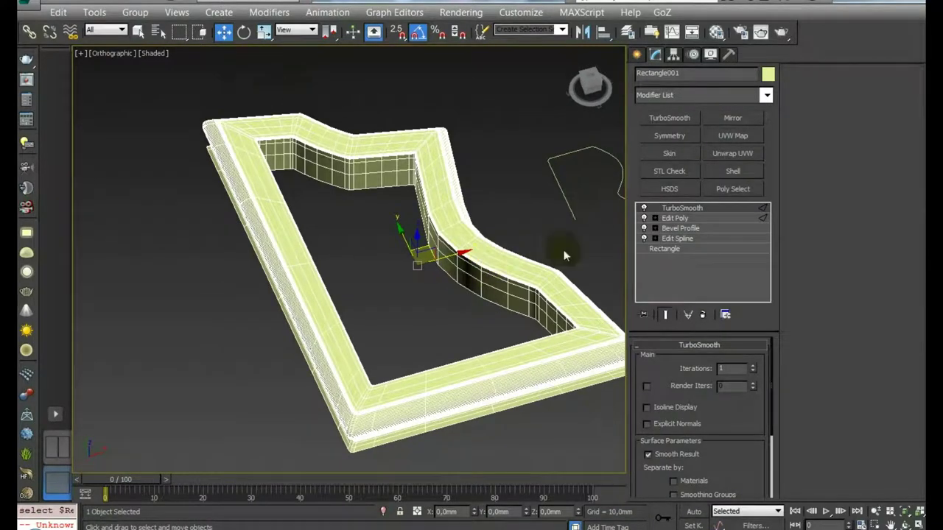
pyautogui.click(754, 368)
pyautogui.click(754, 367)
pyautogui.click(523, 336)
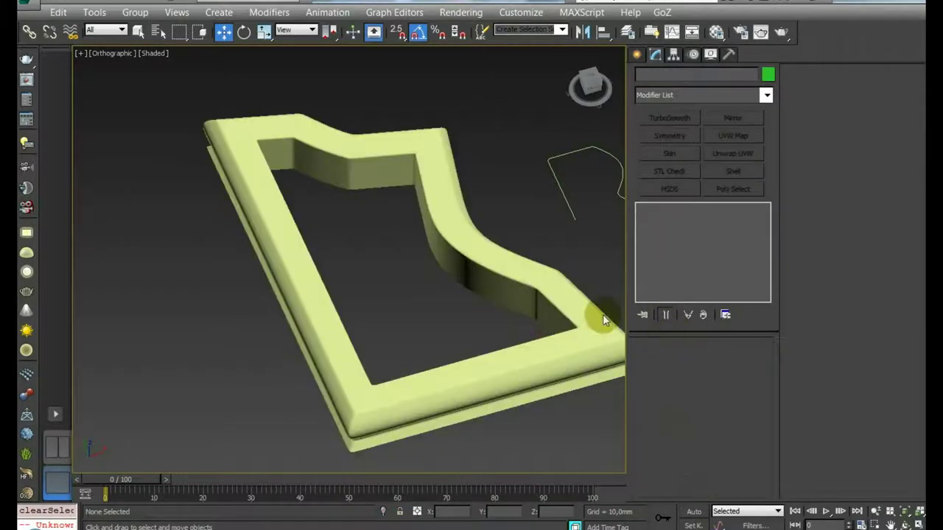
pyautogui.click(484, 270)
pyautogui.moveTo(484, 270)
pyautogui.keyDown('alt'); pyautogui.mouseDown(button='middle')
pyautogui.moveTo(442, 309)
pyautogui.moveTo(494, 305)
pyautogui.moveTo(495, 288)
pyautogui.mouseUp(button='middle'); pyautogui.keyUp('alt')
pyautogui.click(442, 309)
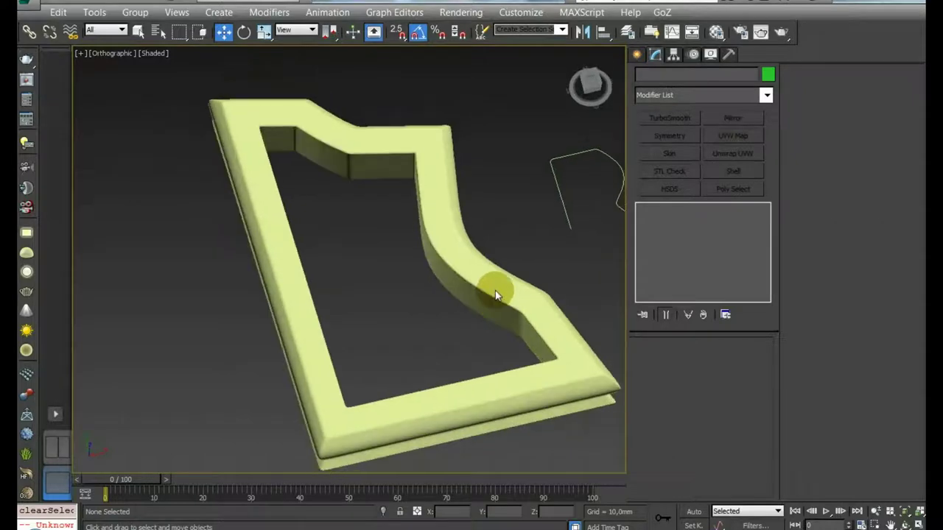
pyautogui.keyDown('alt'); pyautogui.moveTo(431, 253); pyautogui.dragTo(422, 303, button='middle'); pyautogui.keyUp('alt')
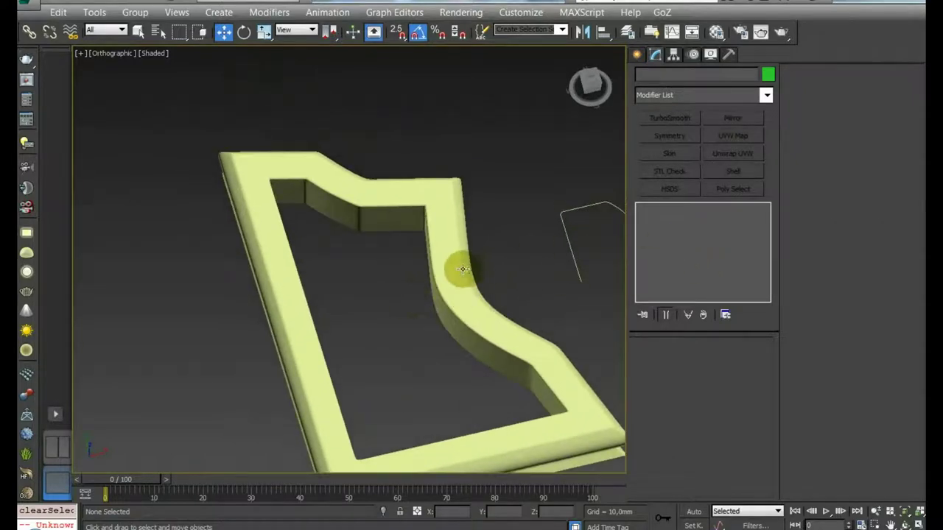
# Step: Return to Edit Poly with smoothing hidden and inspect an edge loop across the frame
pyautogui.click(450, 233)
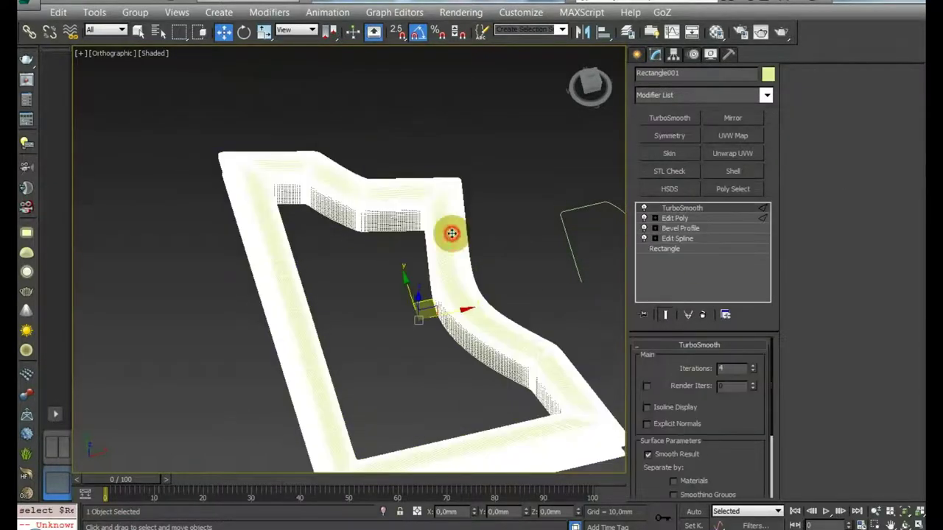
pyautogui.click(674, 218)
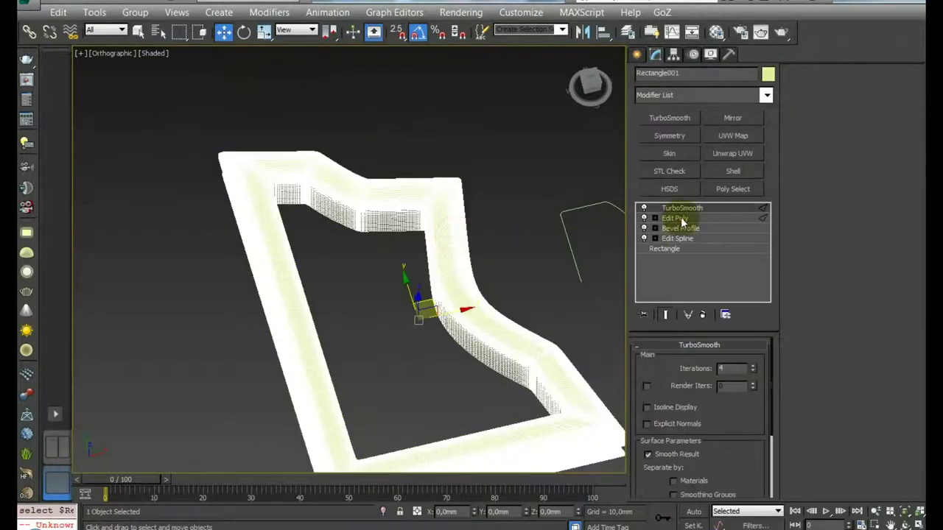
pyautogui.click(644, 208)
pyautogui.scroll(2, 337, 194)
pyautogui.scroll(5, 444, 147)
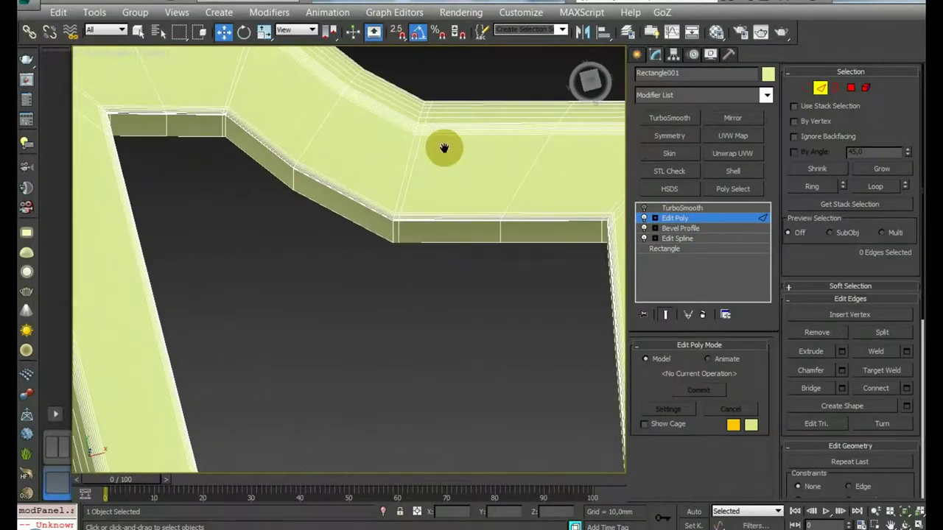
pyautogui.scroll(3, 414, 237)
pyautogui.scroll(2, 409, 246)
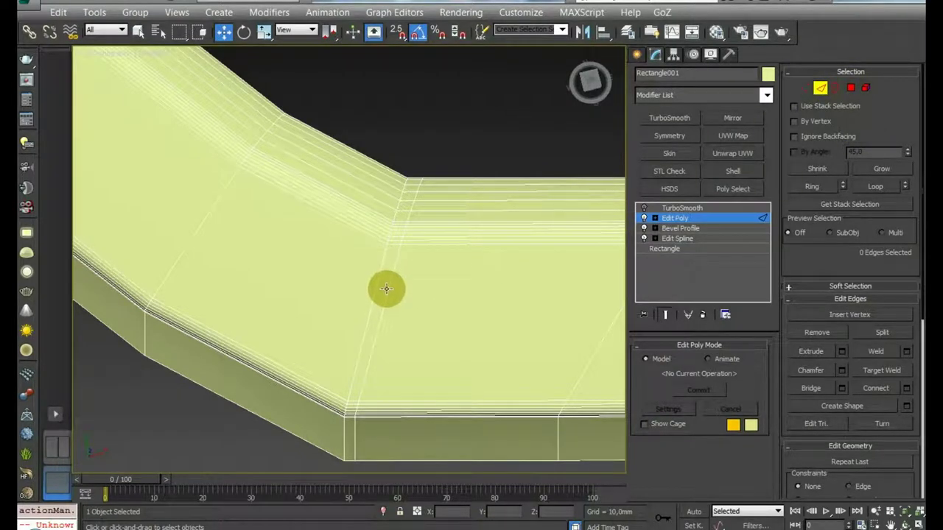
pyautogui.doubleClick(388, 294)
pyautogui.scroll(-2, 464, 318)
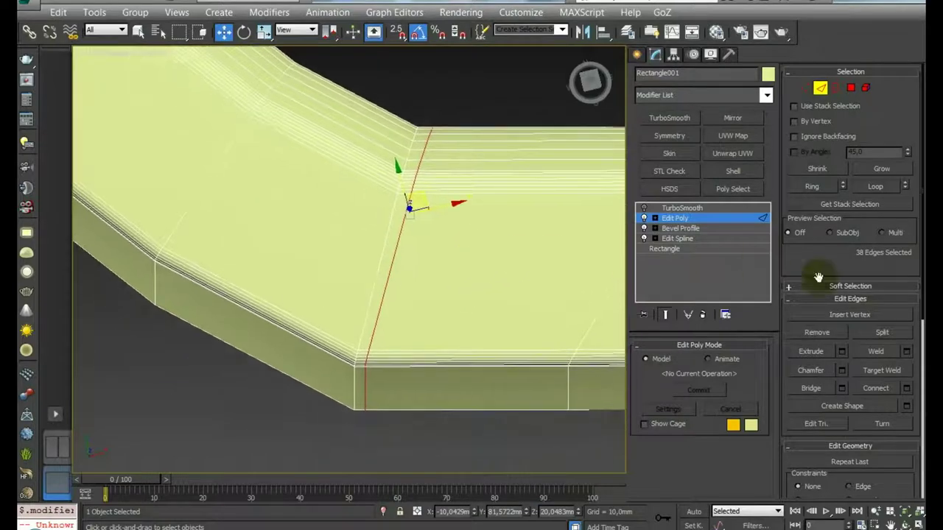
pyautogui.click(816, 332)
pyautogui.click(663, 208)
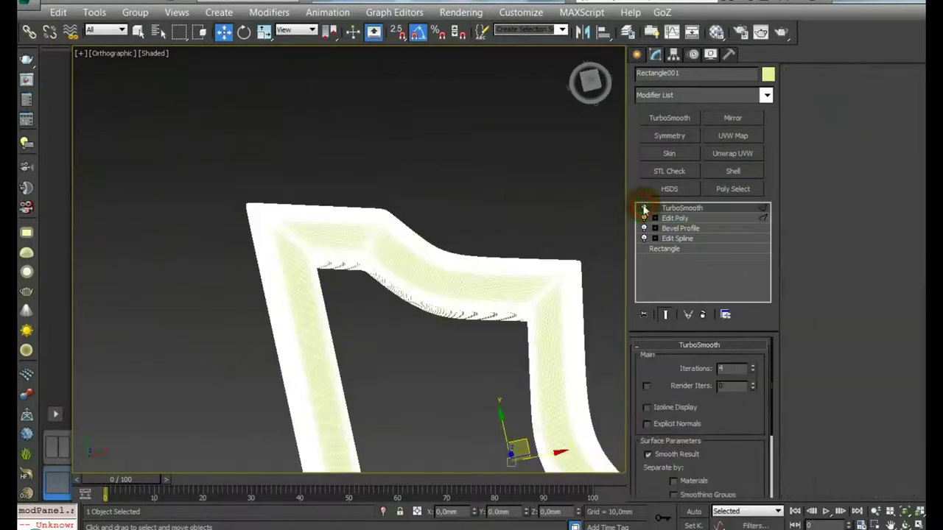
pyautogui.click(457, 336)
pyautogui.moveTo(456, 336)
pyautogui.mouseDown(button='middle')
pyautogui.moveTo(447, 361)
pyautogui.moveTo(461, 255)
pyautogui.mouseUp(button='middle')
pyautogui.click(434, 299)
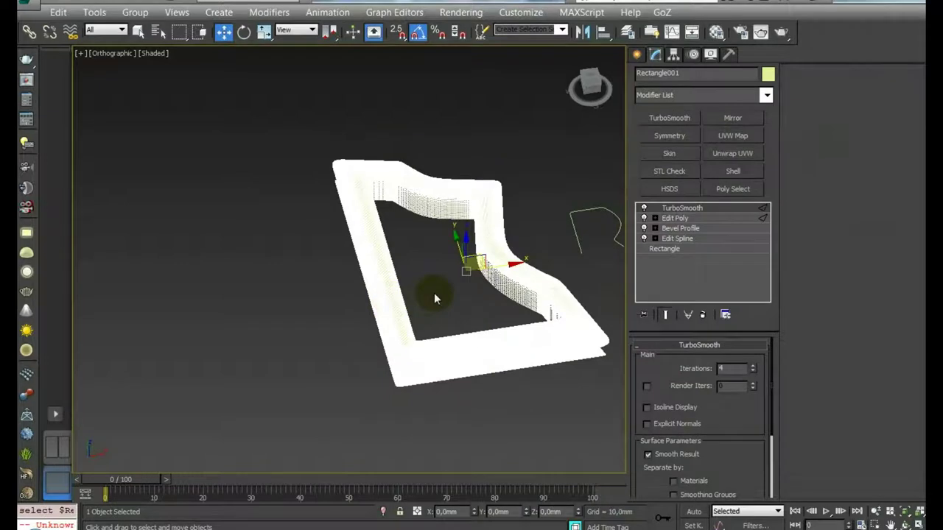
pyautogui.click(678, 250)
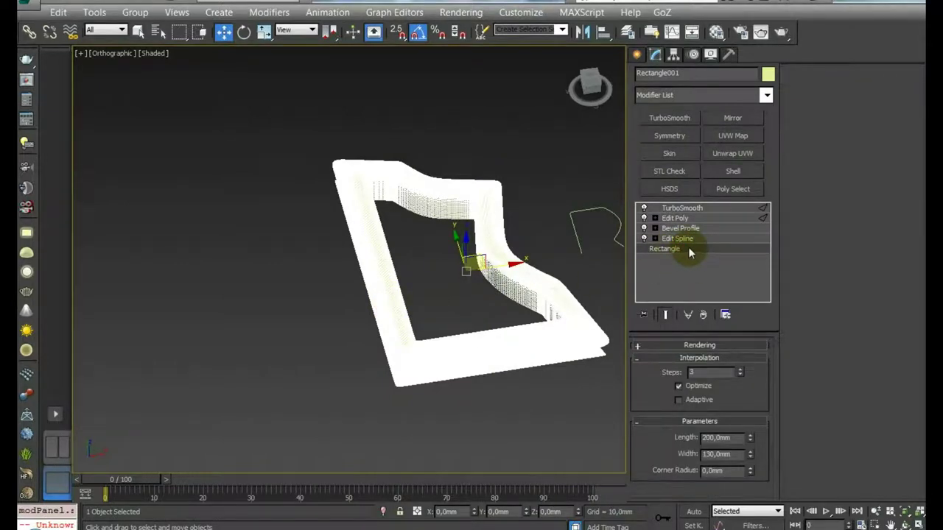
pyautogui.click(362, 165)
pyautogui.click(644, 207)
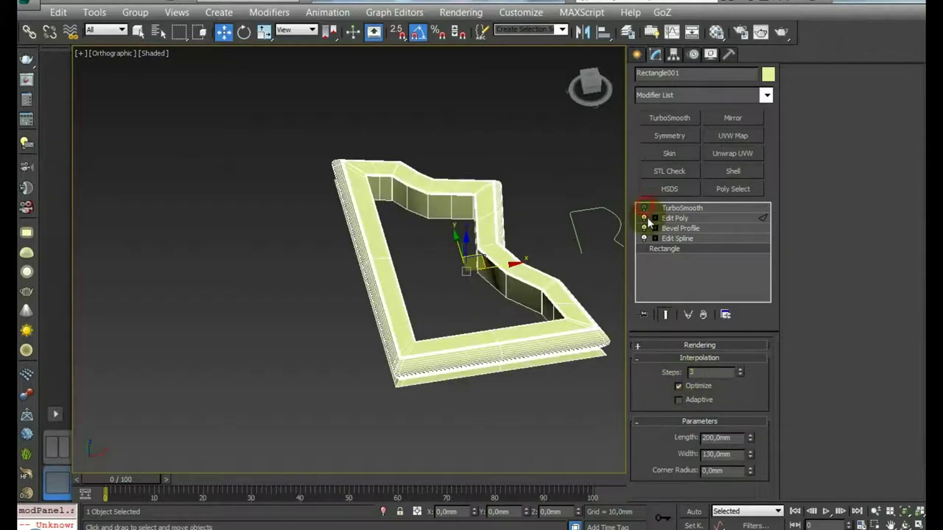
pyautogui.click(644, 218)
pyautogui.click(644, 228)
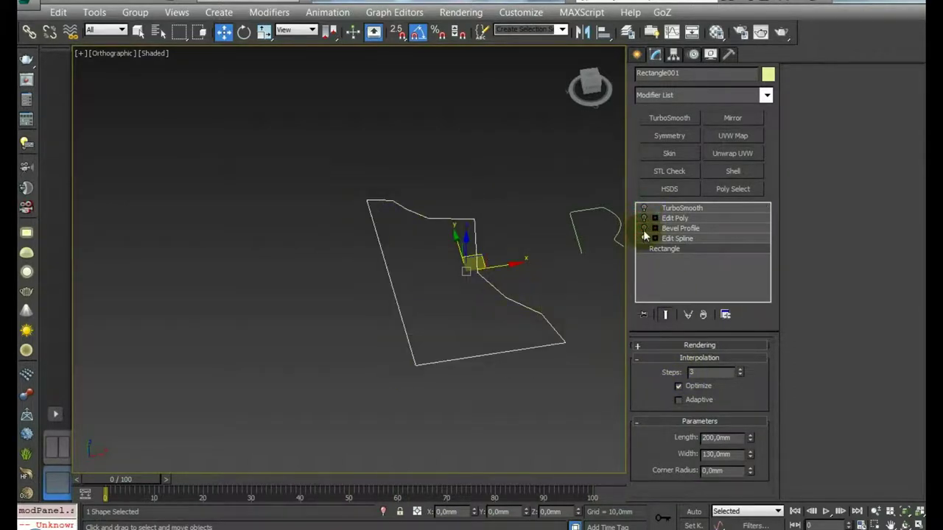
pyautogui.click(645, 229)
pyautogui.scroll(1, 551, 382)
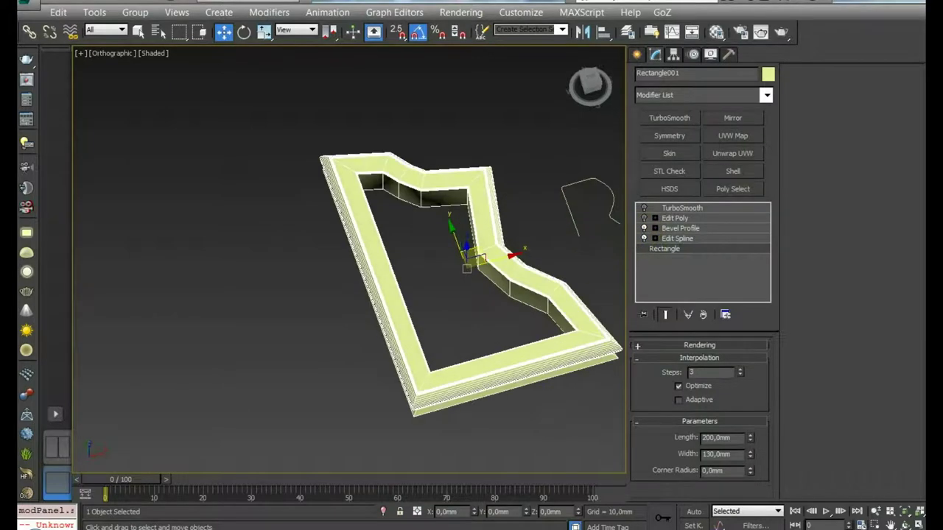
pyautogui.scroll(2, 545, 376)
pyautogui.scroll(2, 537, 365)
pyautogui.scroll(2, 523, 380)
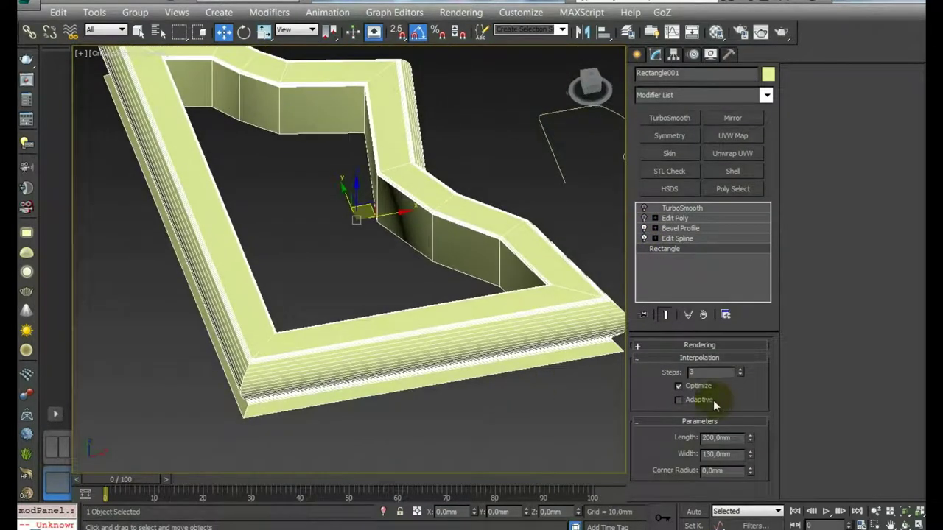
pyautogui.click(678, 400)
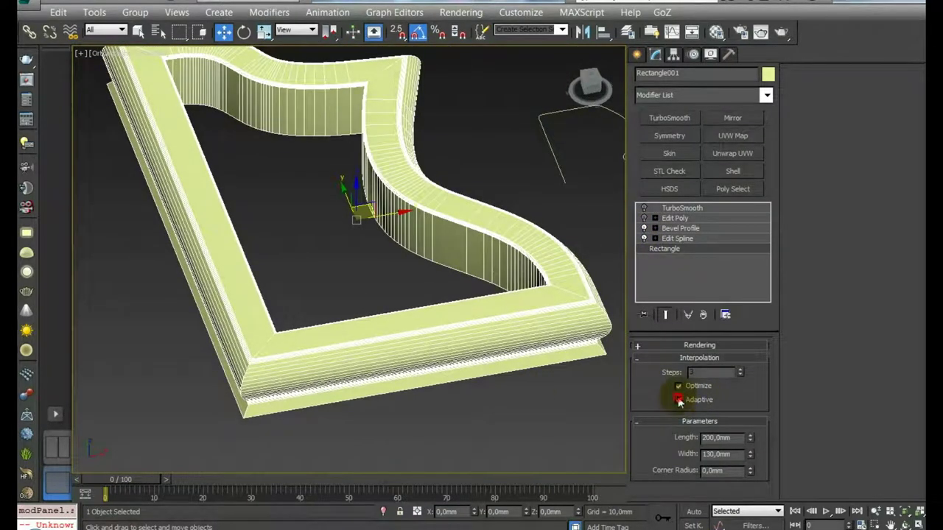
pyautogui.click(678, 400)
pyautogui.click(678, 400)
pyautogui.click(678, 400)
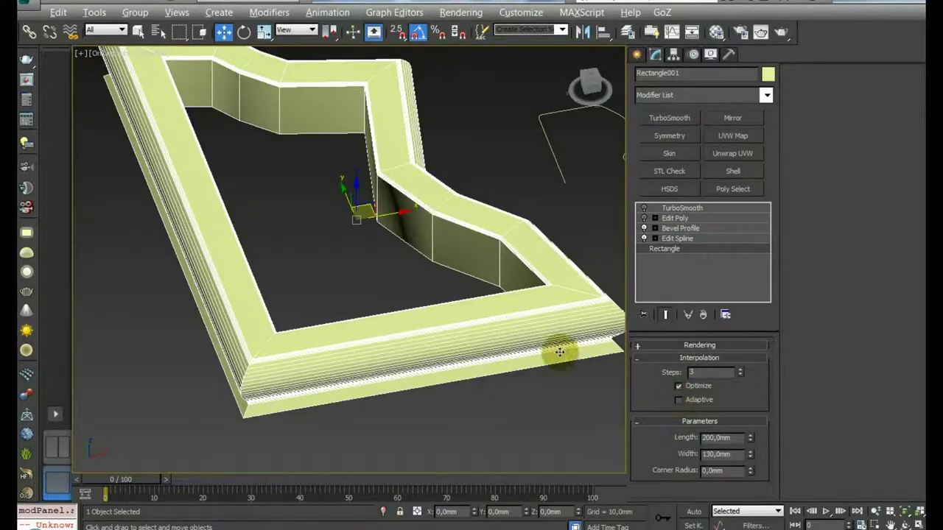
pyautogui.scroll(-3, 560, 353)
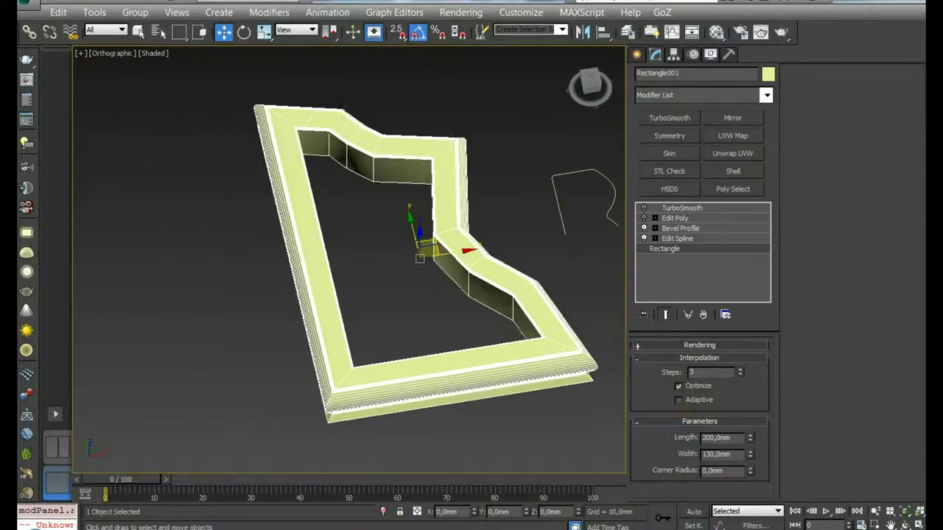
pyautogui.click(672, 219)
pyautogui.click(644, 209)
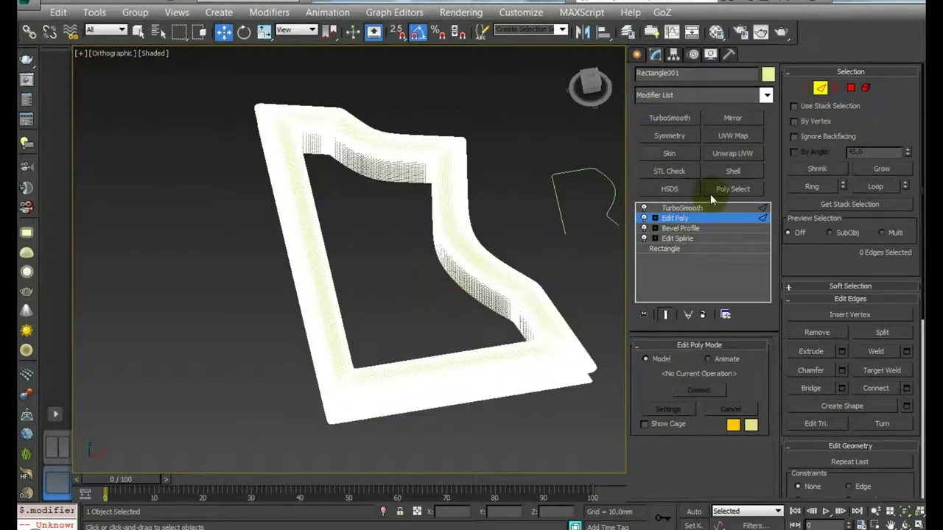
pyautogui.click(683, 207)
pyautogui.moveTo(565, 244)
pyautogui.keyDown('alt'); pyautogui.mouseDown(button='middle')
pyautogui.moveTo(422, 299)
pyautogui.moveTo(439, 283)
pyautogui.mouseUp(button='middle'); pyautogui.keyUp('alt')
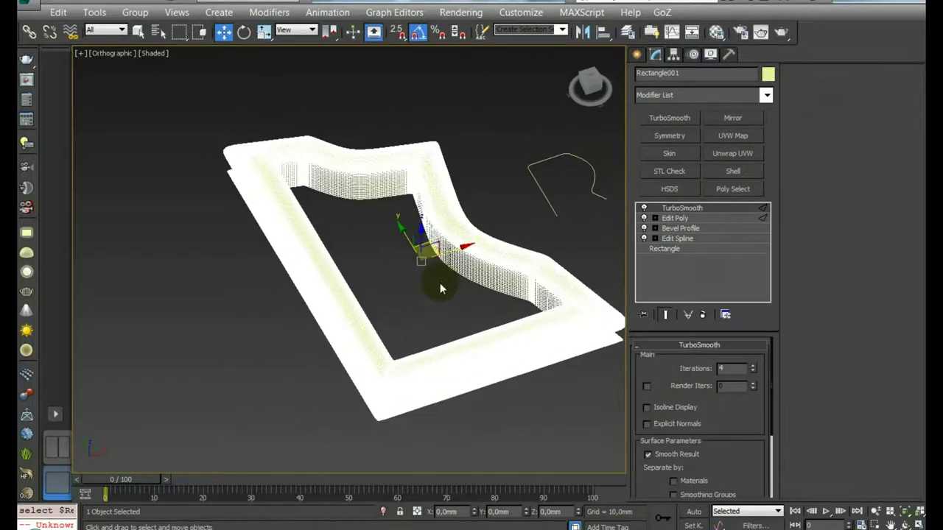
pyautogui.click(439, 284)
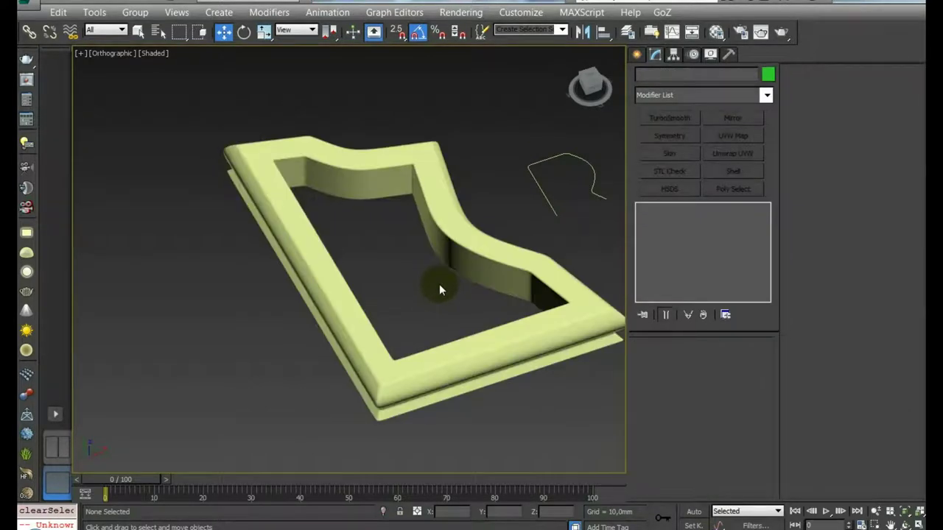
pyautogui.click(466, 344)
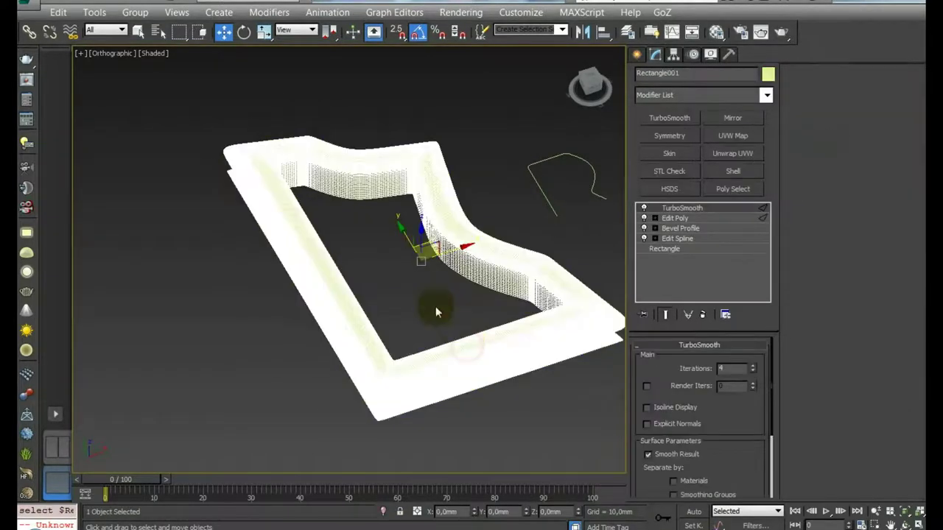
pyautogui.moveTo(425, 300)
pyautogui.keyDown('alt'); pyautogui.mouseDown(button='middle')
pyautogui.moveTo(404, 286)
pyautogui.moveTo(412, 278)
pyautogui.moveTo(411, 297)
pyautogui.mouseUp(button='middle'); pyautogui.keyUp('alt')
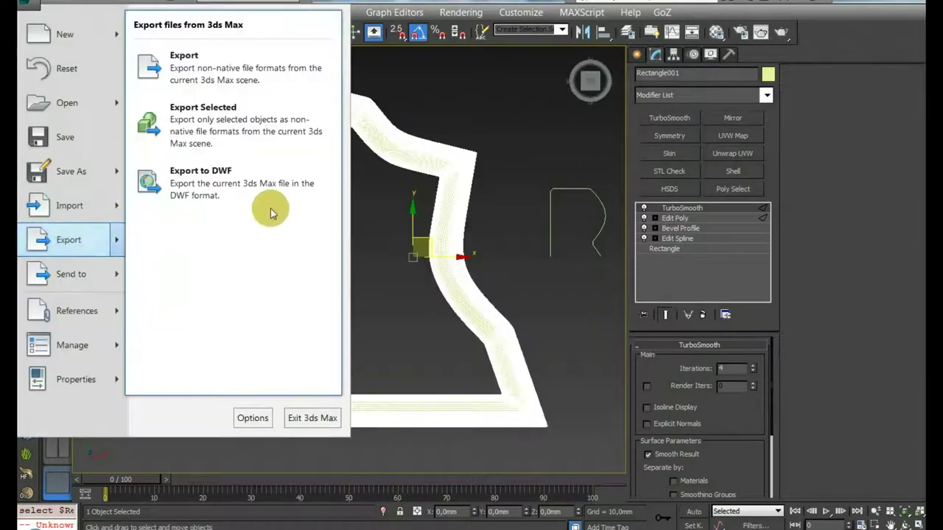
# Step: Export the frame as binary STL ramka2 with Selected only, overwriting the existing file
pyautogui.click(257, 71)
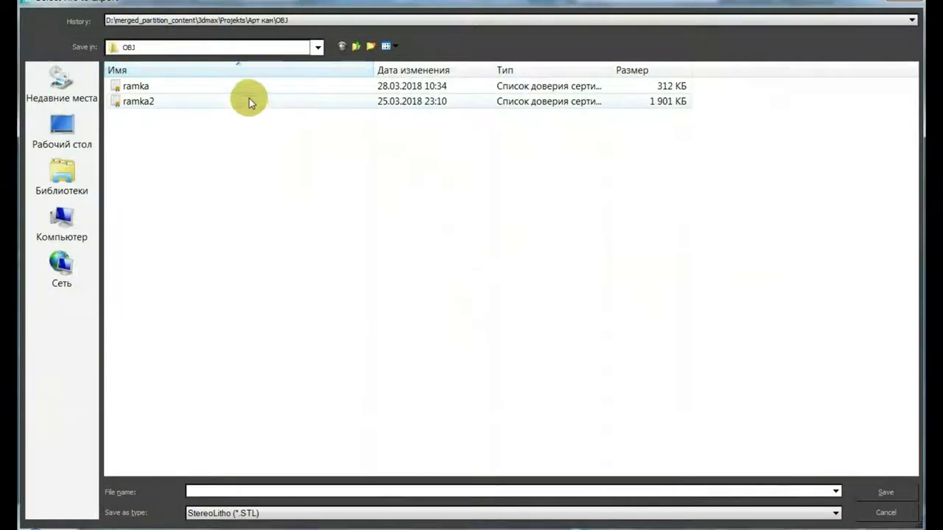
pyautogui.click(197, 107)
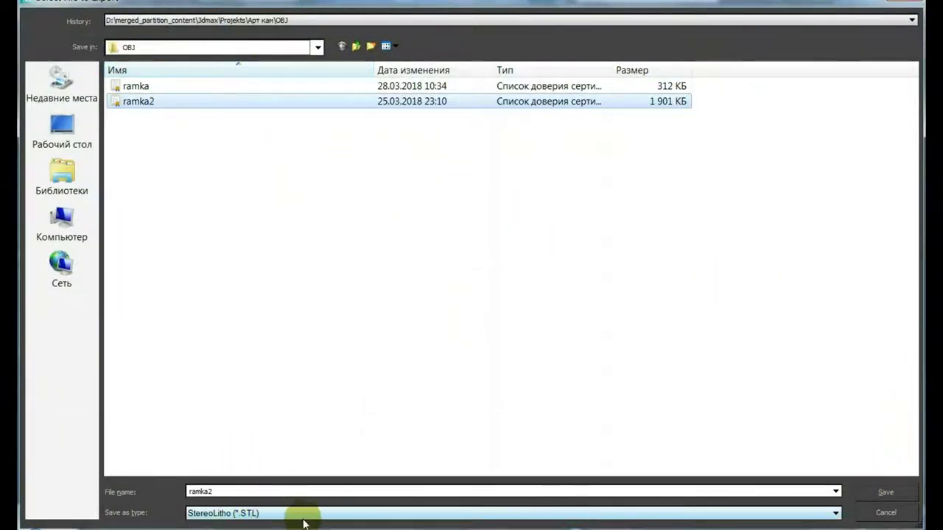
pyautogui.click(893, 493)
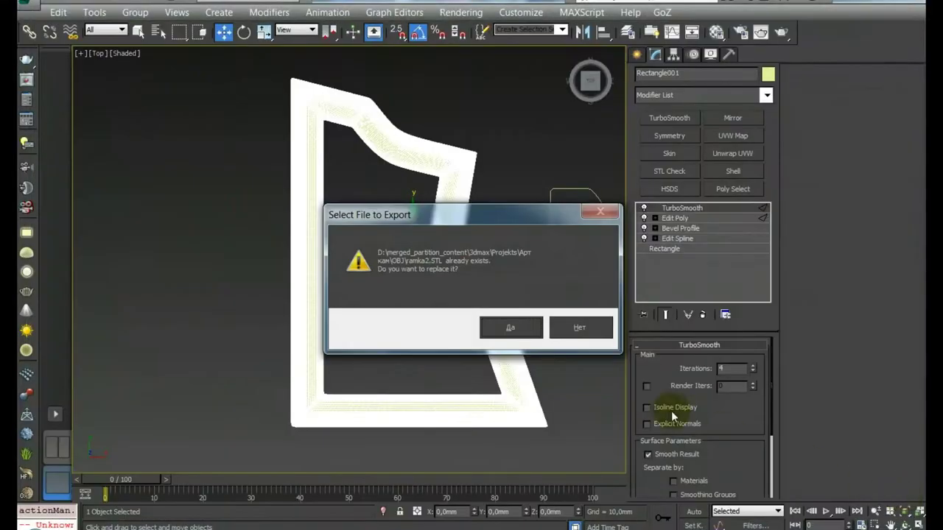
pyautogui.click(514, 329)
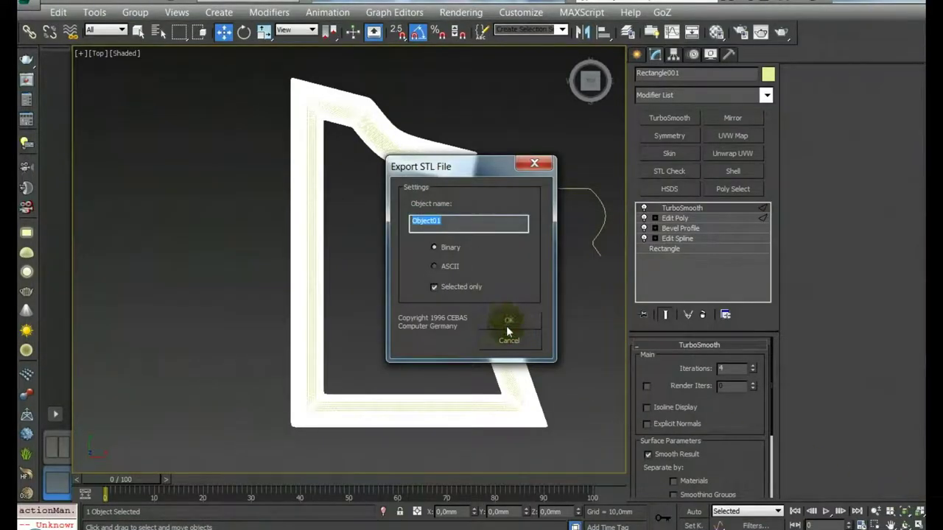
pyautogui.click(507, 329)
pyautogui.click(524, 391)
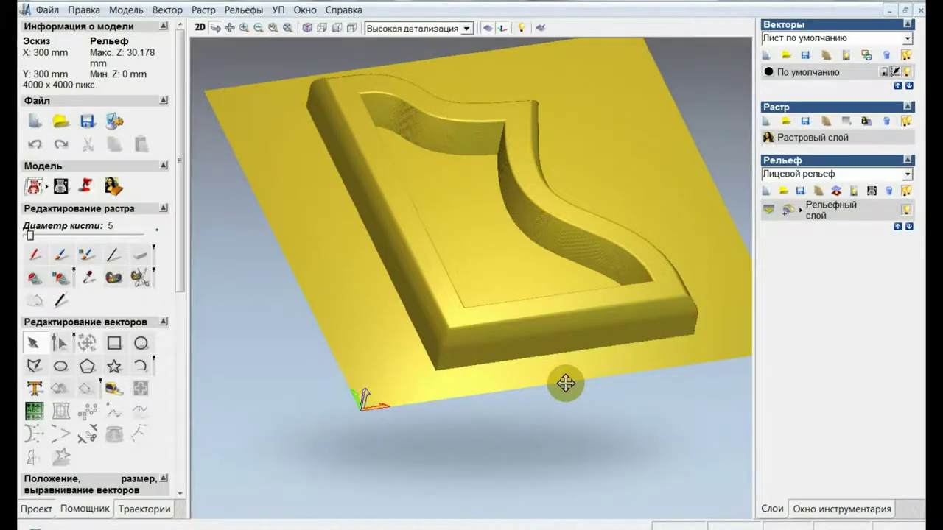
pyautogui.moveTo(565, 263); pyautogui.dragTo(496, 337)
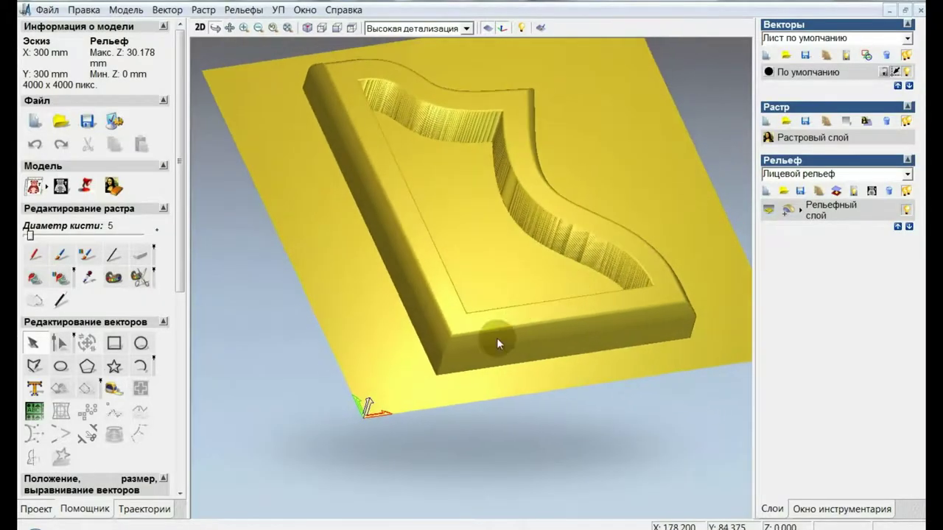
pyautogui.scroll(-2, 445, 354)
pyautogui.scroll(6, 444, 340)
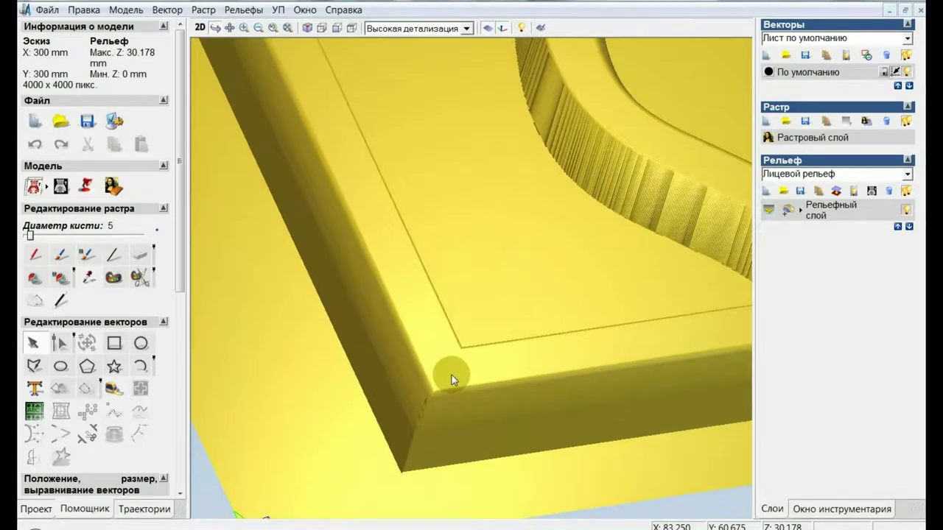
pyautogui.moveTo(444, 425)
pyautogui.mouseDown()
pyautogui.moveTo(406, 342)
pyautogui.moveTo(421, 350)
pyautogui.mouseUp()
pyautogui.scroll(-1, 413, 317)
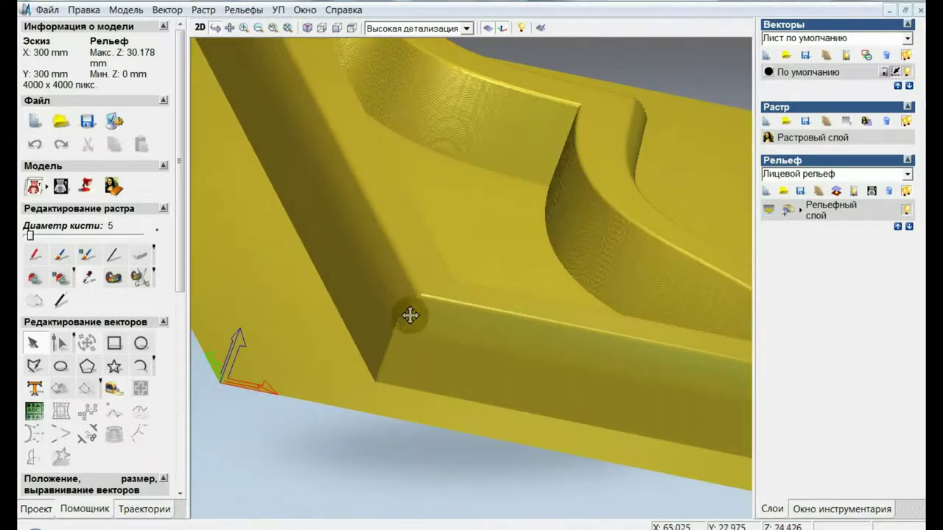
pyautogui.scroll(-3, 428, 331)
pyautogui.scroll(1, 430, 339)
pyautogui.moveTo(427, 358)
pyautogui.mouseDown()
pyautogui.moveTo(428, 288)
pyautogui.moveTo(415, 336)
pyautogui.moveTo(450, 219)
pyautogui.mouseUp()
pyautogui.moveTo(465, 186); pyautogui.dragTo(459, 204)
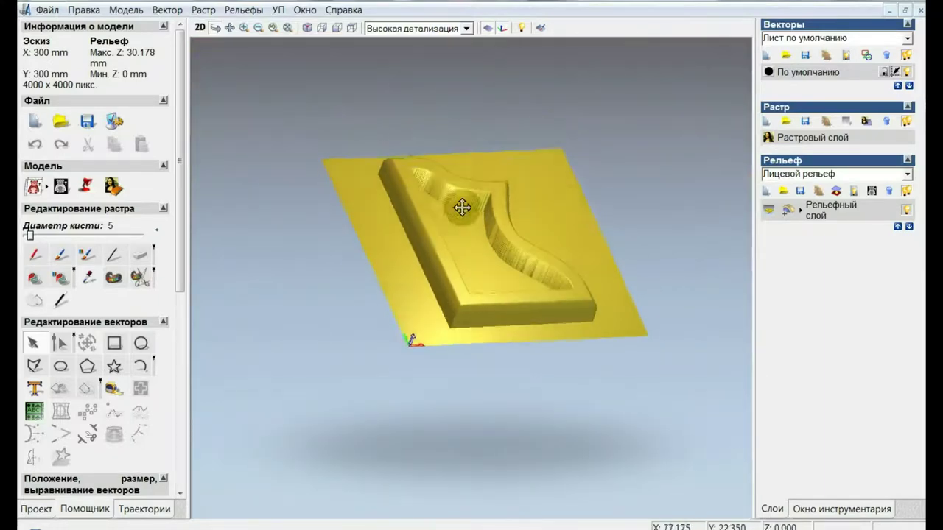
# Step: Create a new 300 mm model without saving the old one and switch to 3D view
pyautogui.click(47, 10)
pyautogui.moveTo(147, 26)
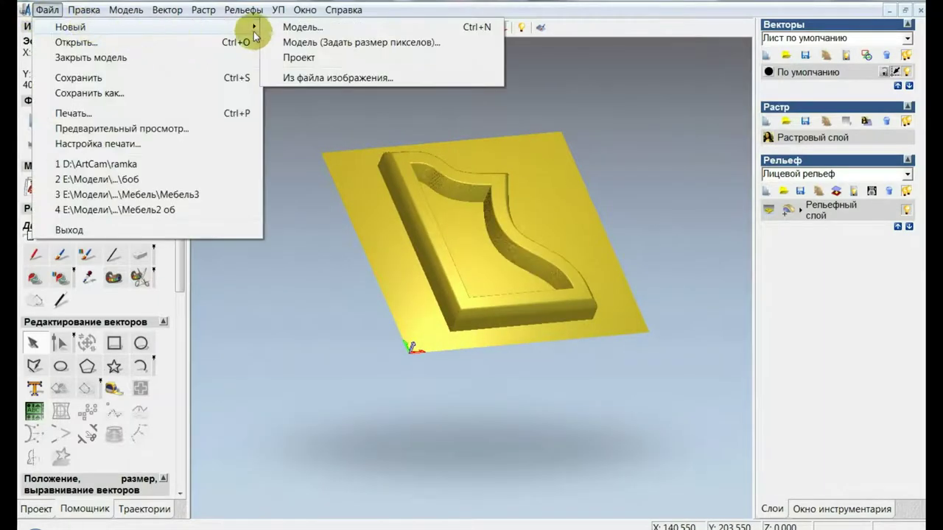
pyautogui.click(295, 27)
pyautogui.click(551, 369)
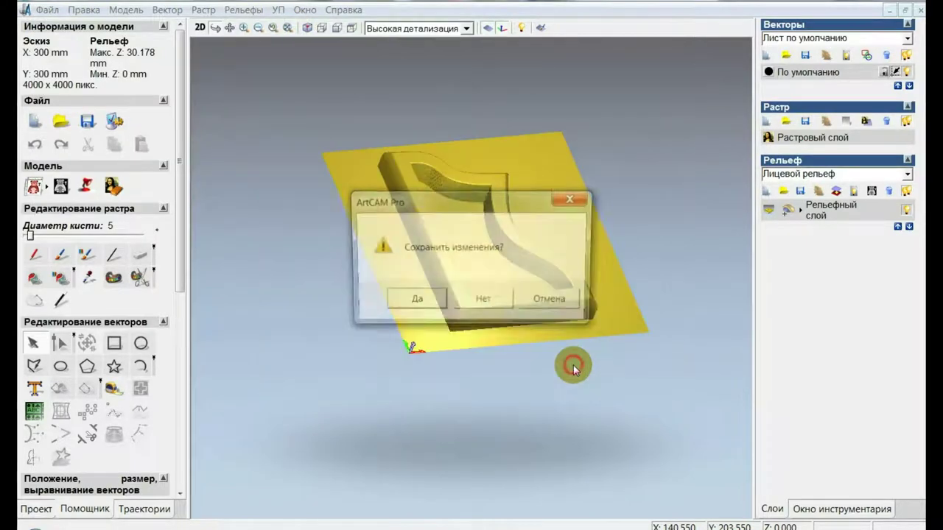
pyautogui.click(484, 302)
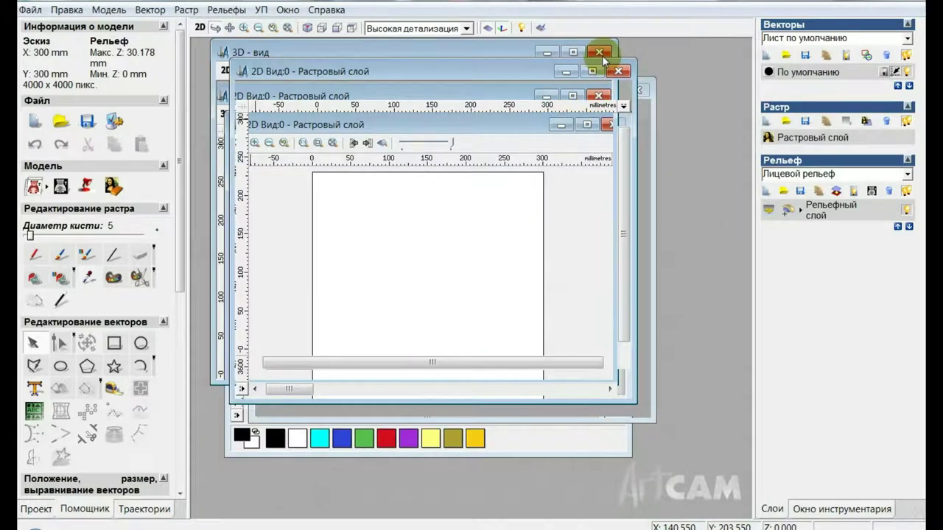
pyautogui.click(593, 70)
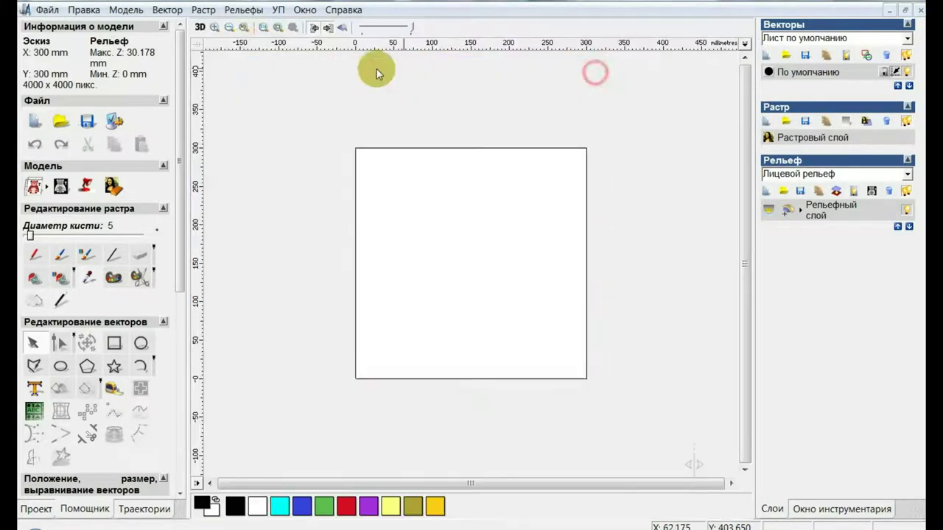
pyautogui.click(199, 28)
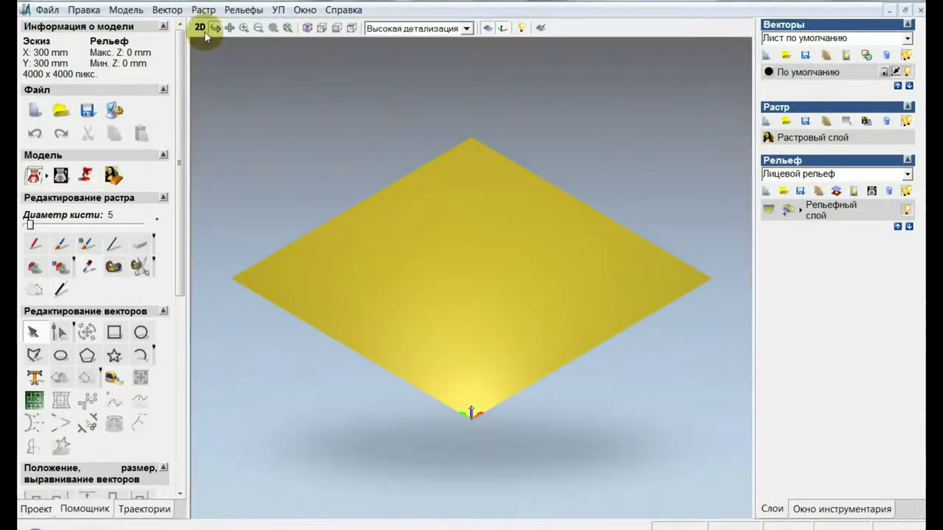
# Step: Load ramka2.STL through Reliefs > Import 3D Model
pyautogui.click(241, 10)
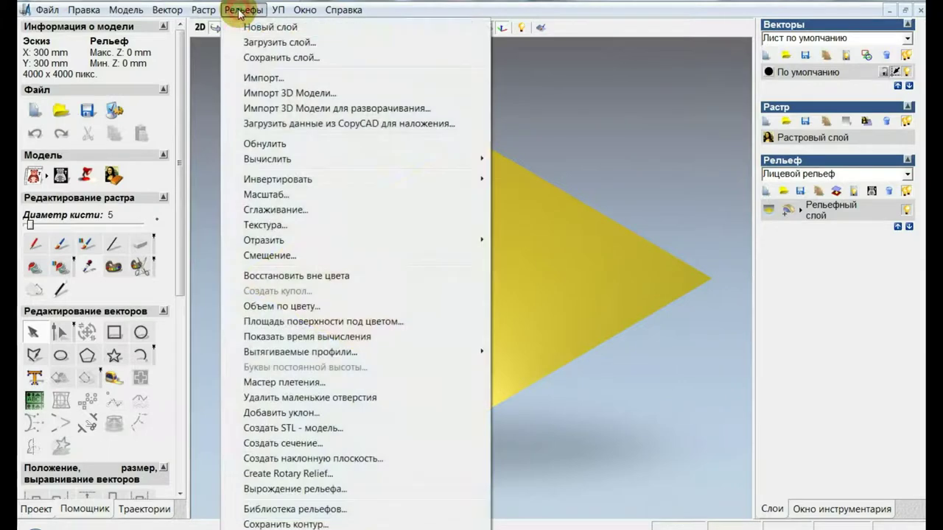
pyautogui.click(310, 94)
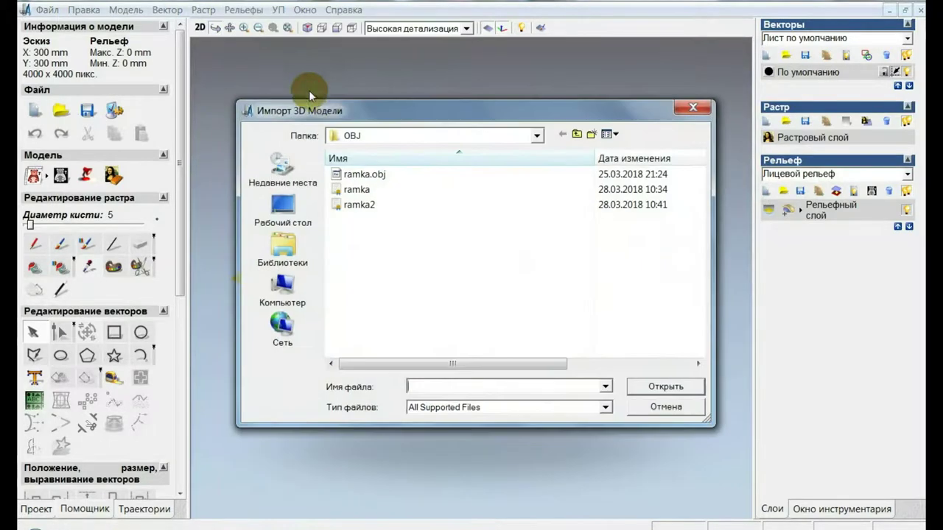
pyautogui.doubleClick(359, 206)
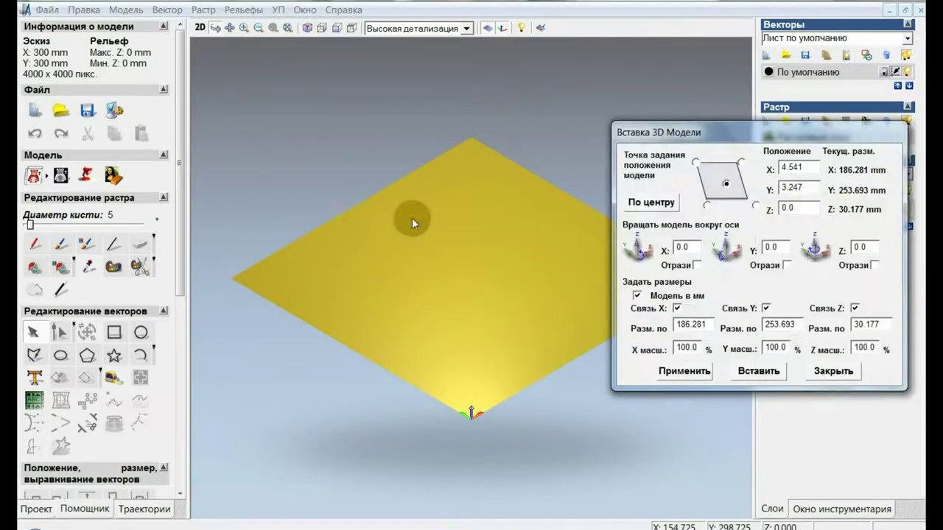
# Step: Centre the ramka2 frame at X 150, Y 150 and insert it as a 30.177 mm relief
pyautogui.click(654, 205)
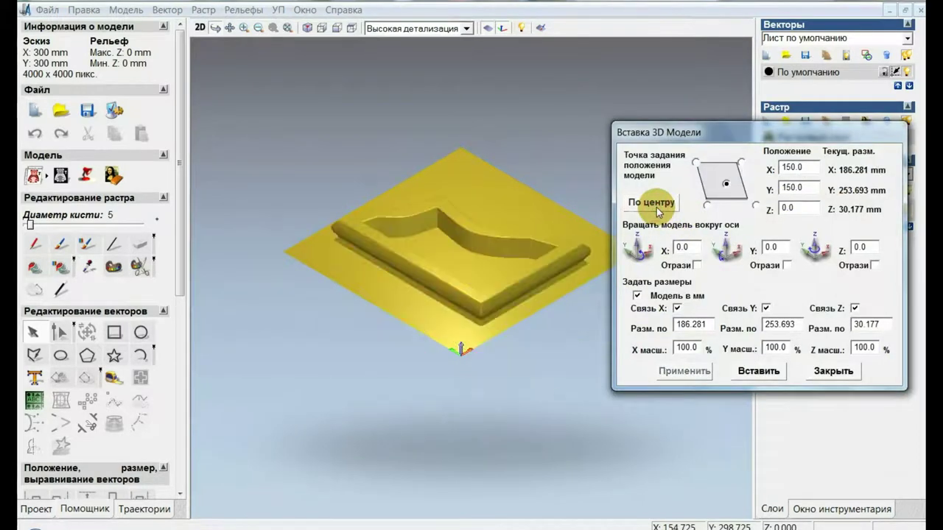
pyautogui.click(759, 372)
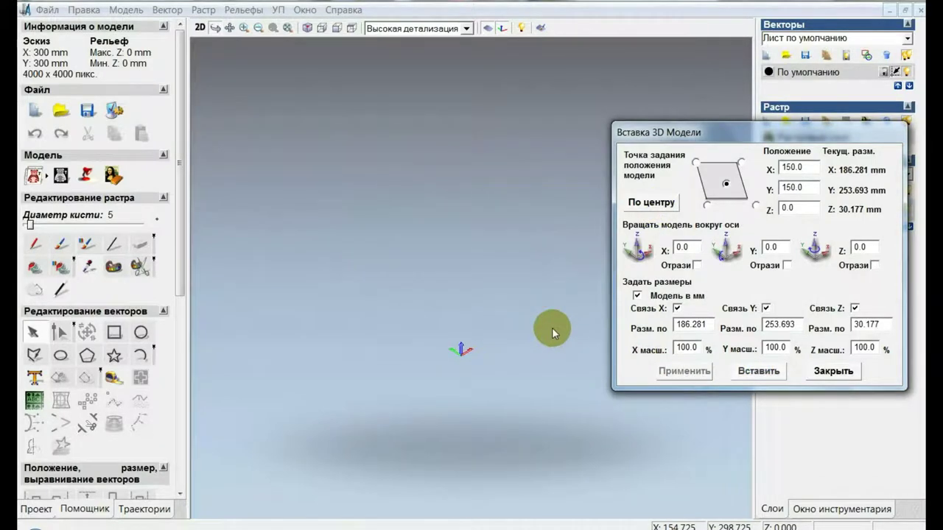
pyautogui.moveTo(564, 301)
pyautogui.mouseDown()
pyautogui.moveTo(539, 347)
pyautogui.moveTo(513, 337)
pyautogui.mouseUp()
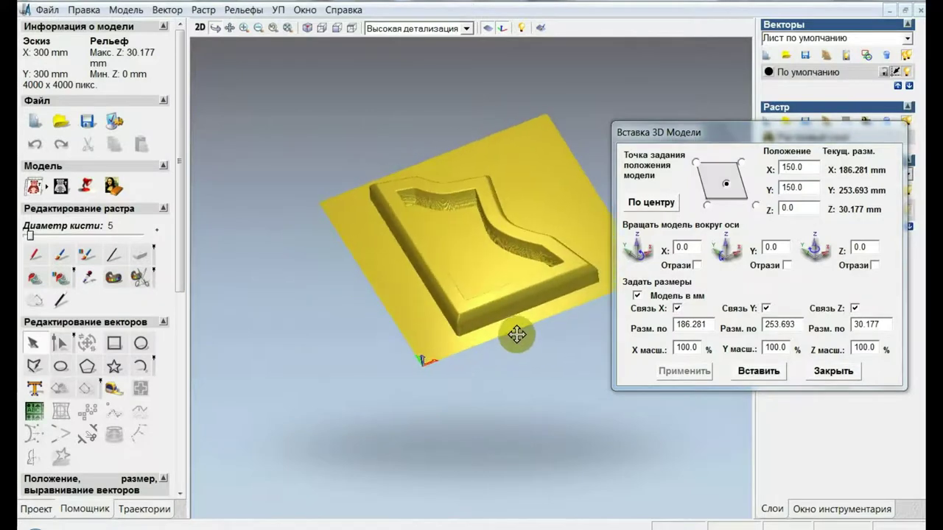
pyautogui.click(812, 375)
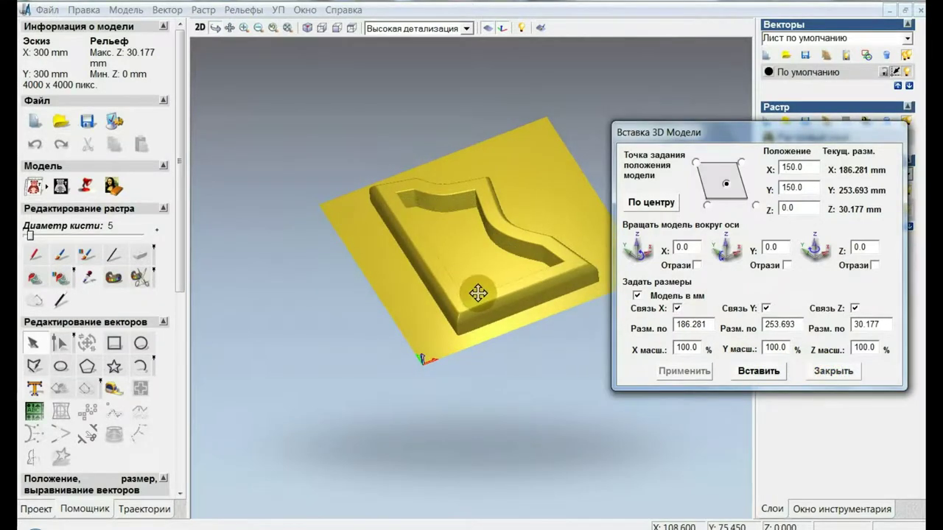
# Step: Close the insert settings and orbit in close to inspect both raised rim corners
pyautogui.click(811, 371)
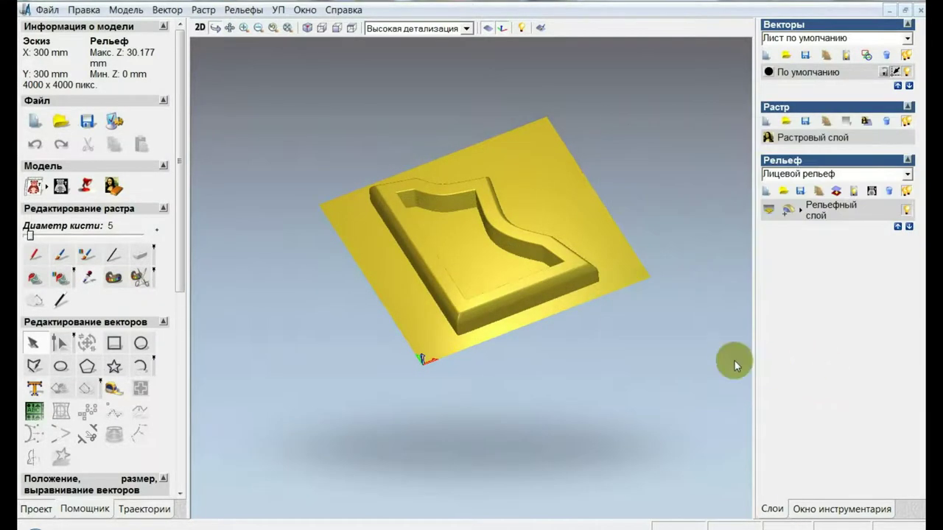
pyautogui.moveTo(500, 352); pyautogui.dragTo(516, 302)
pyautogui.scroll(5, 509, 331)
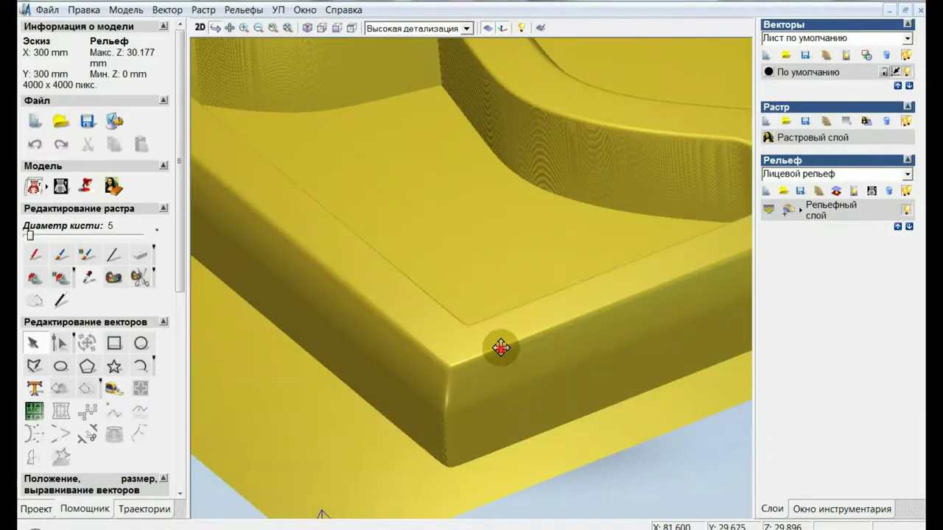
pyautogui.moveTo(501, 343)
pyautogui.mouseDown()
pyautogui.moveTo(497, 296)
pyautogui.moveTo(514, 332)
pyautogui.mouseUp()
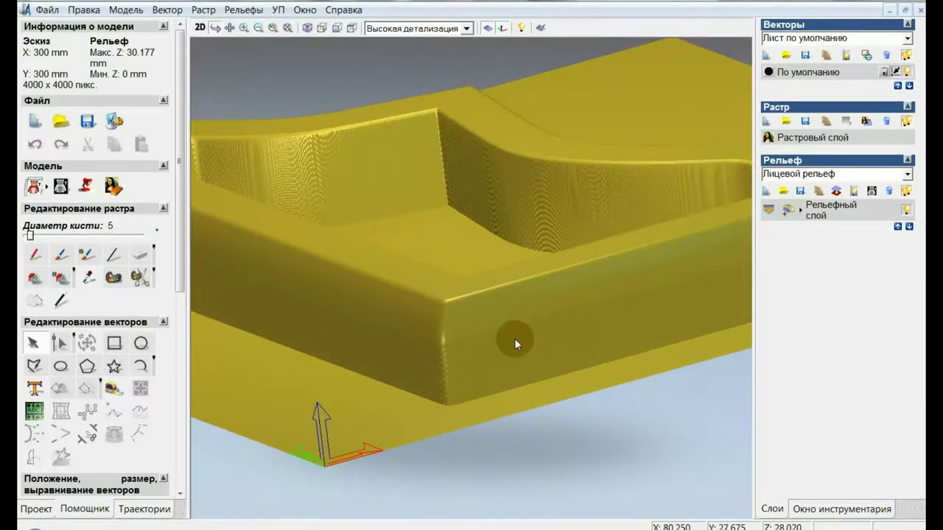
pyautogui.moveTo(547, 341)
pyautogui.mouseDown()
pyautogui.moveTo(327, 347)
pyautogui.moveTo(235, 314)
pyautogui.mouseUp()
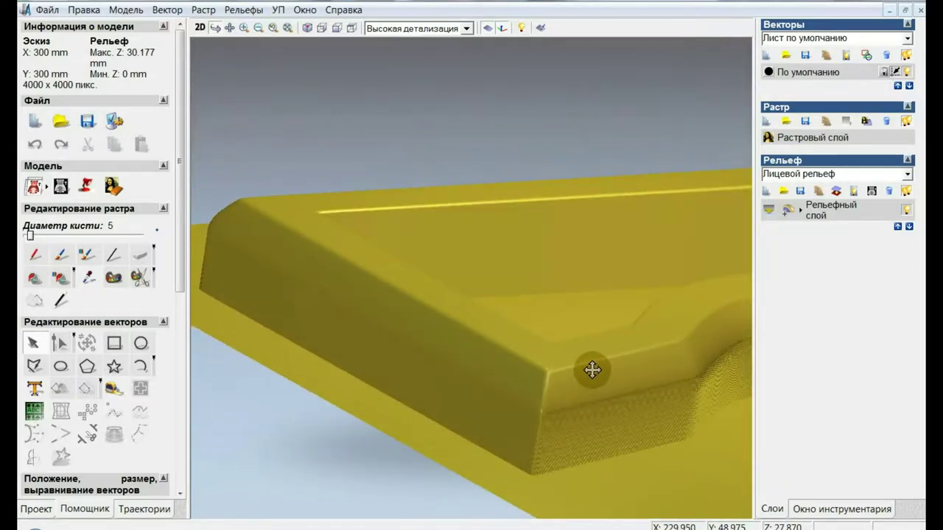
pyautogui.scroll(-1, 598, 350)
pyautogui.scroll(1, 598, 373)
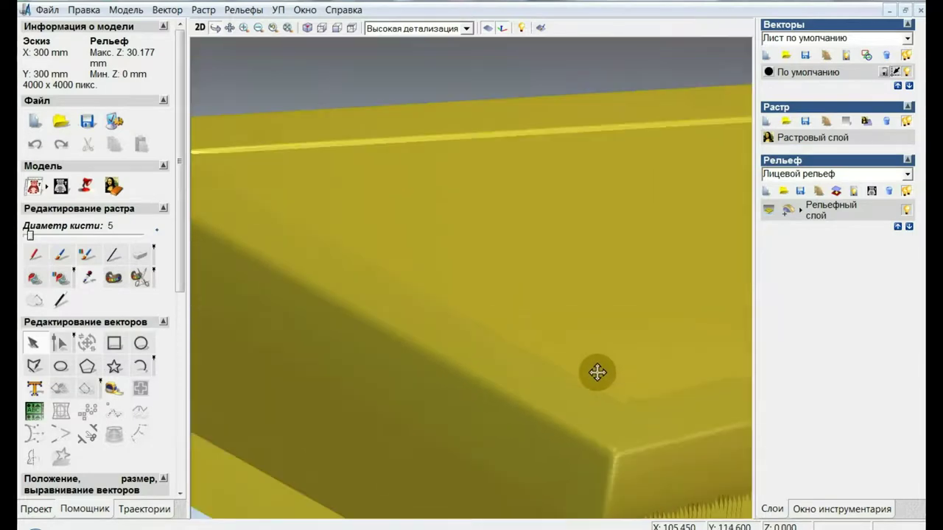
pyautogui.scroll(-4, 609, 410)
# Step: Tilt the plate to a near top-down view, then show the Траектории toolpath operations
pyautogui.moveTo(460, 348)
pyautogui.mouseDown()
pyautogui.moveTo(617, 444)
pyautogui.moveTo(725, 420)
pyautogui.mouseUp()
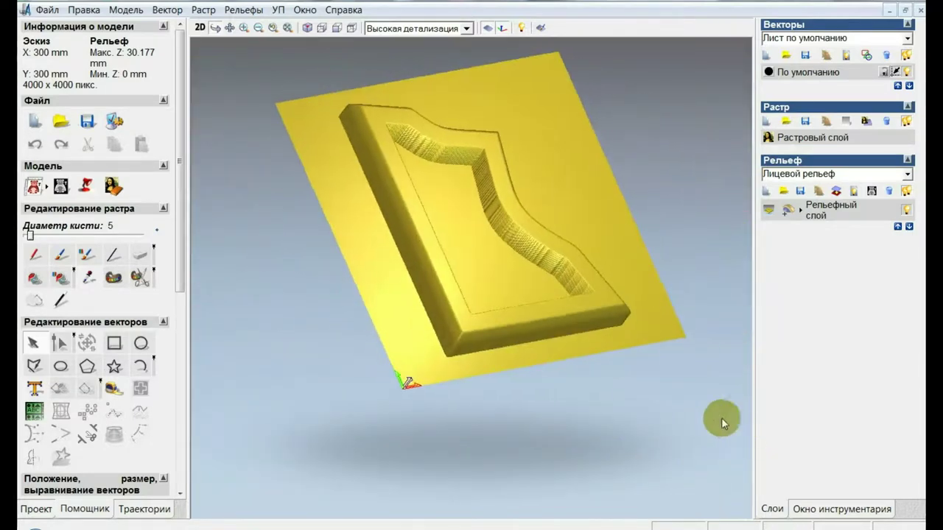
pyautogui.moveTo(467, 251)
pyautogui.mouseDown()
pyautogui.moveTo(438, 298)
pyautogui.moveTo(411, 263)
pyautogui.moveTo(484, 245)
pyautogui.mouseUp()
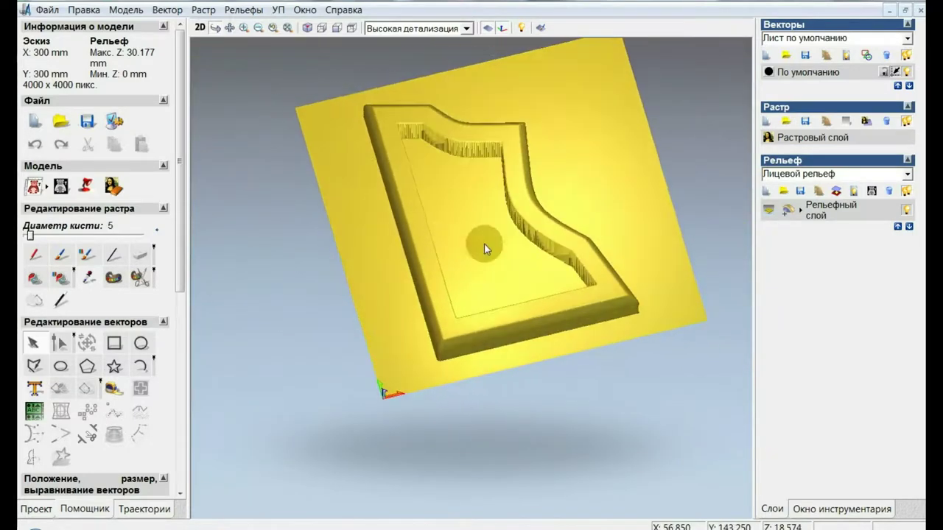
pyautogui.scroll(-2, 508, 243)
pyautogui.scroll(4, 489, 280)
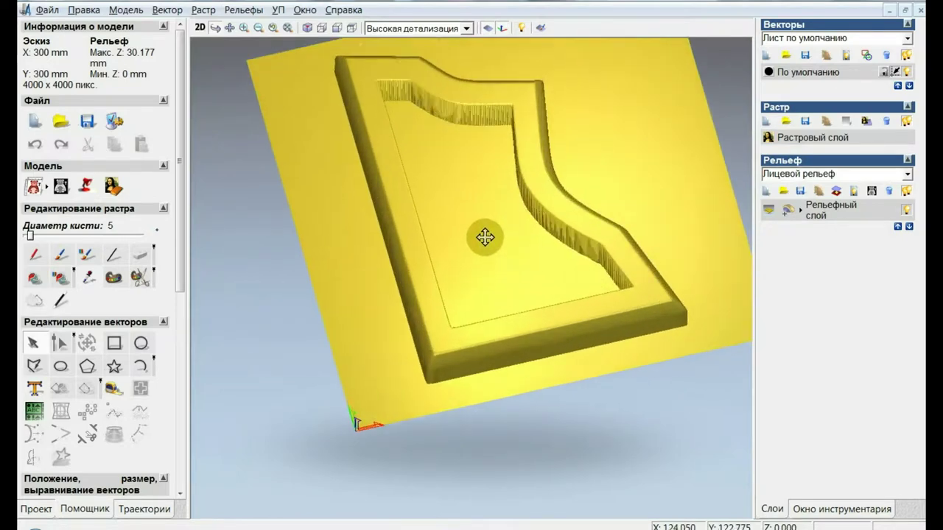
pyautogui.scroll(2, 484, 235)
pyautogui.moveTo(507, 214); pyautogui.dragTo(507, 193)
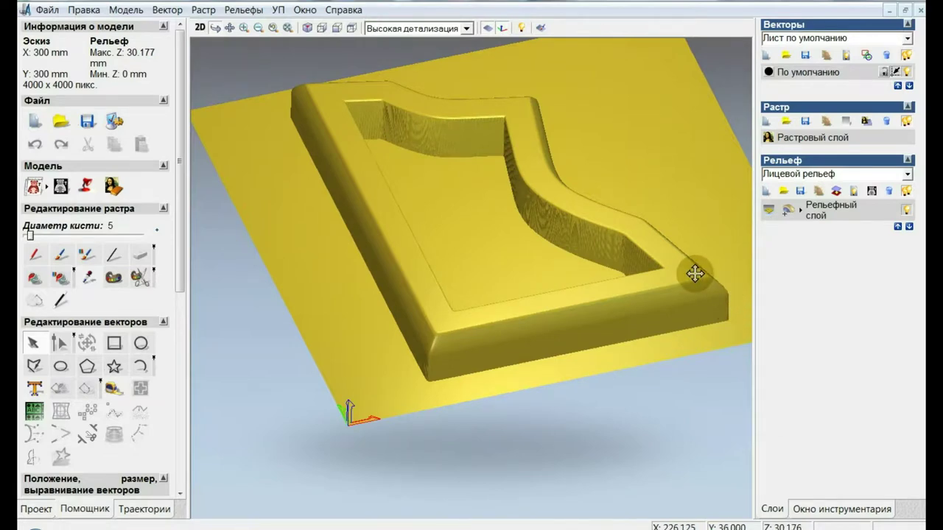
pyautogui.click(144, 509)
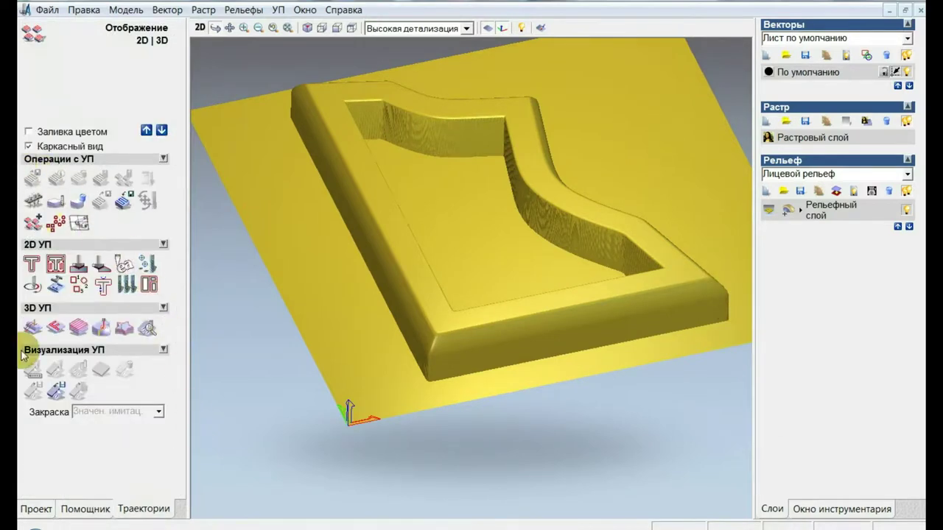